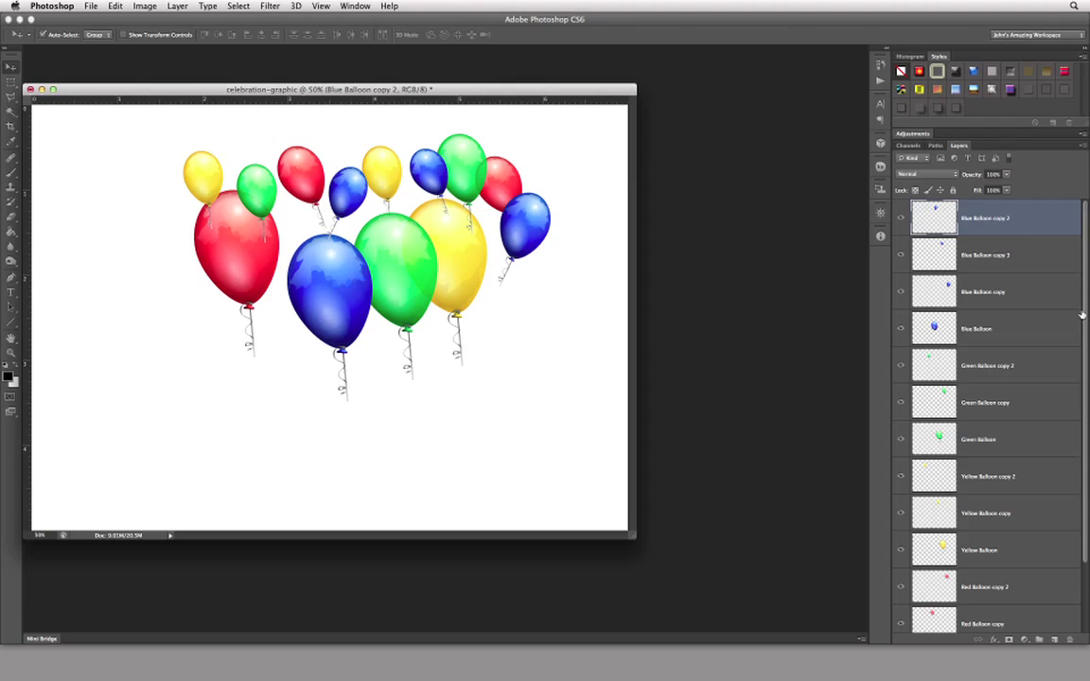
Group the Blue Balloon, Green Balloon, Yellow Balloon and Red Balloon layers into a new group named "Large Balloons"
left_click_drag(1086, 327, 1089, 224)
left_click(1019, 331)
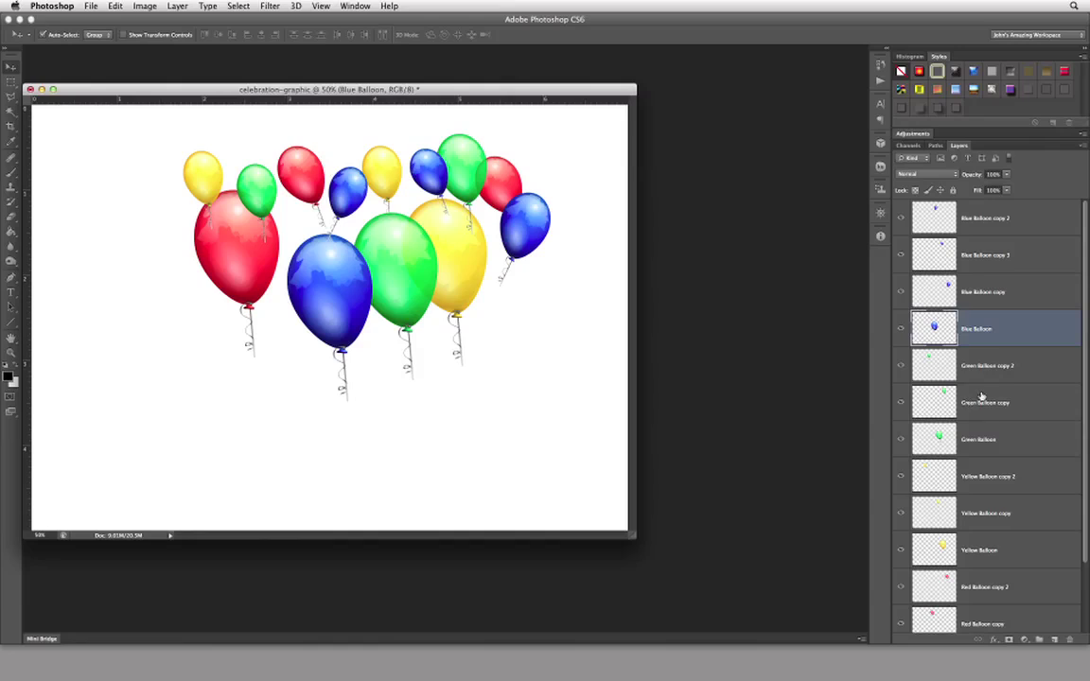
left_click(984, 428, "super")
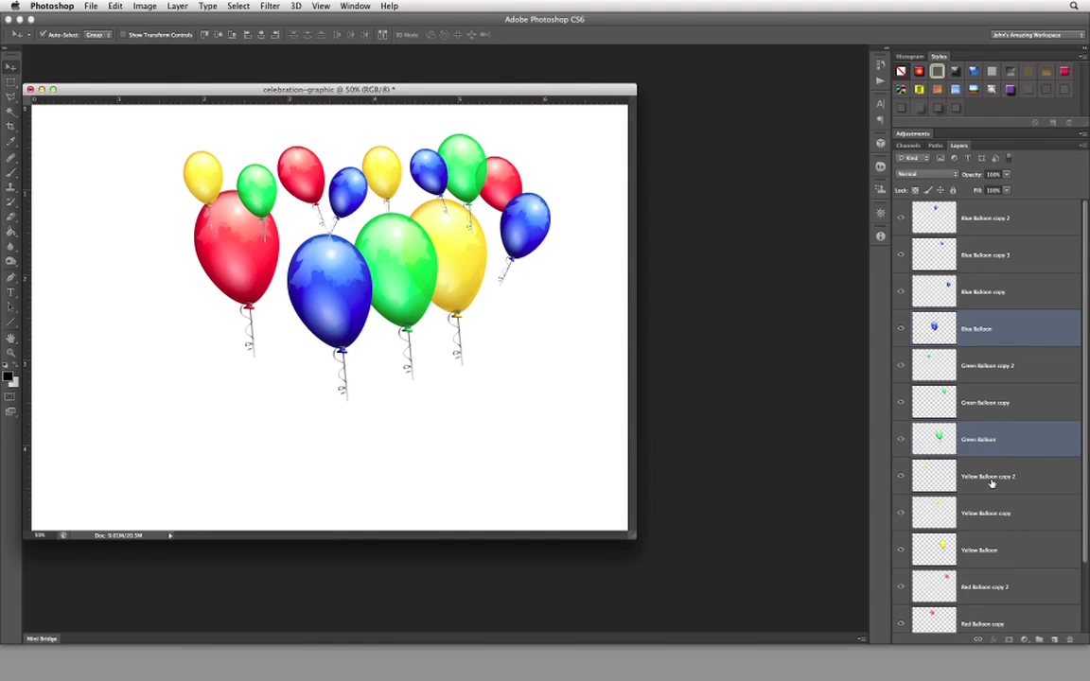
left_click(1001, 551, "super")
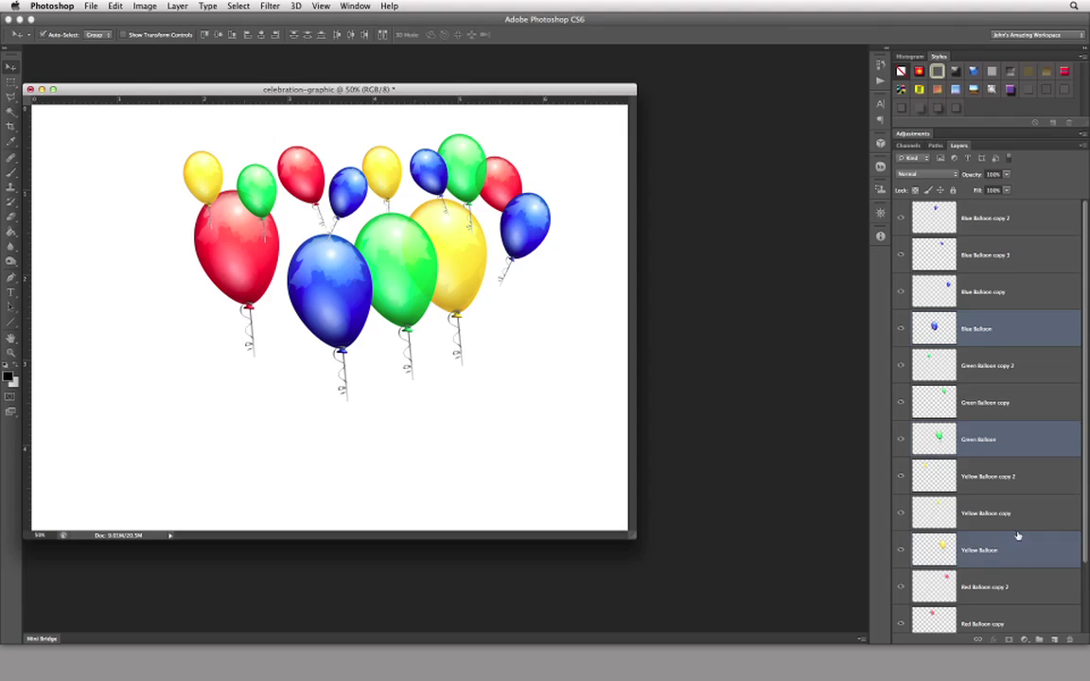
scroll(1041, 454, "down", 3)
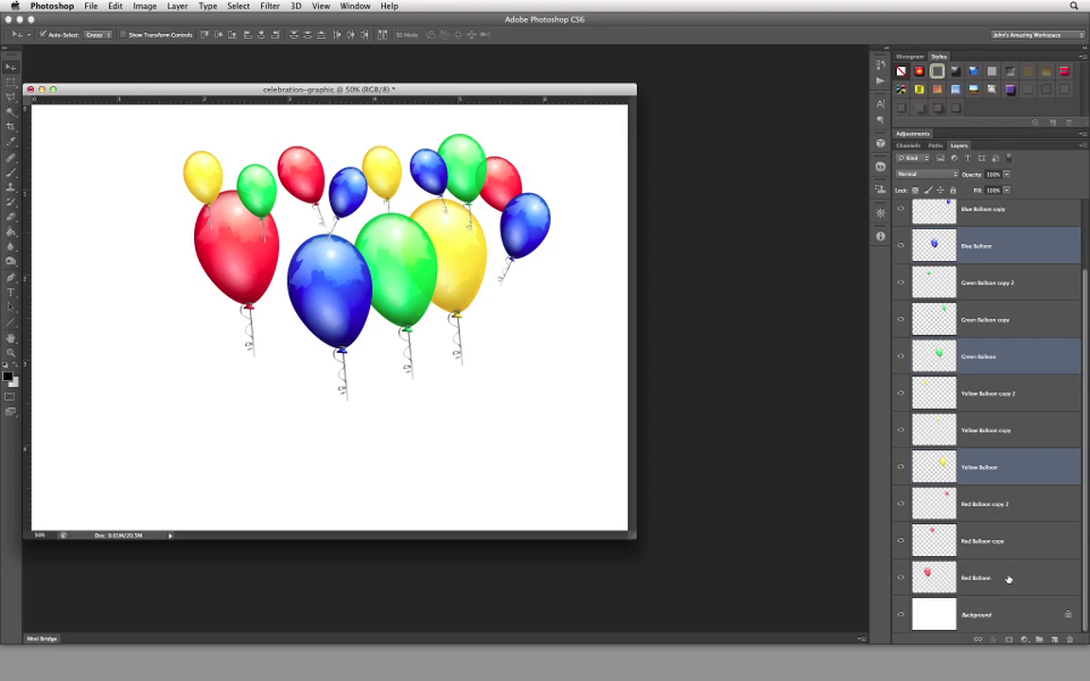
left_click(1011, 579, "super")
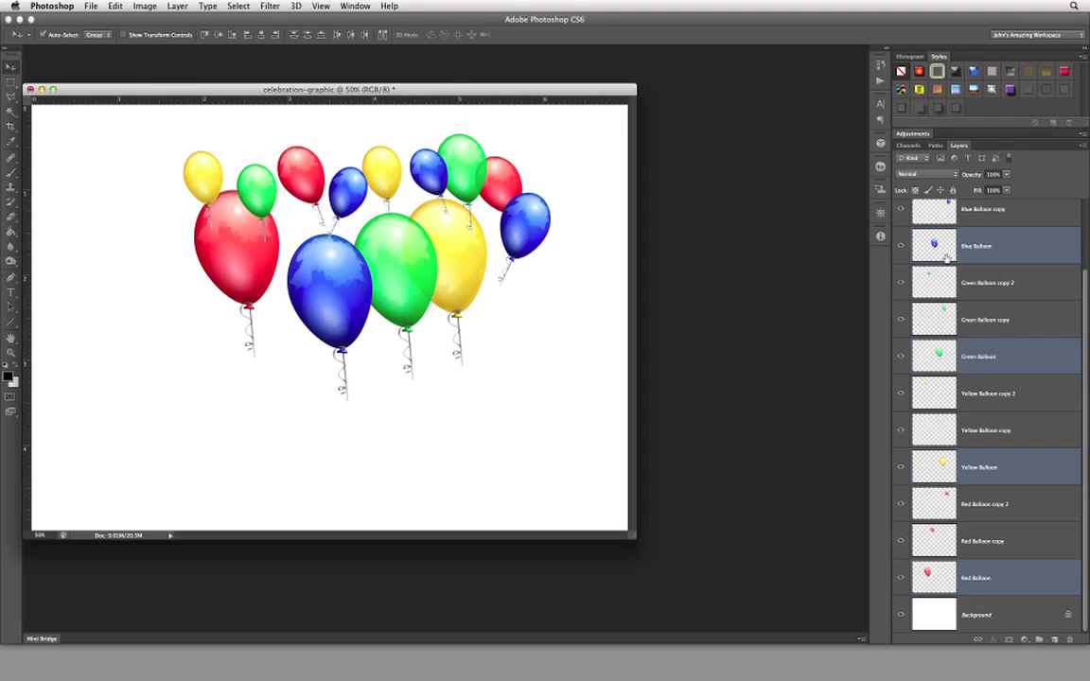
left_click(1085, 147)
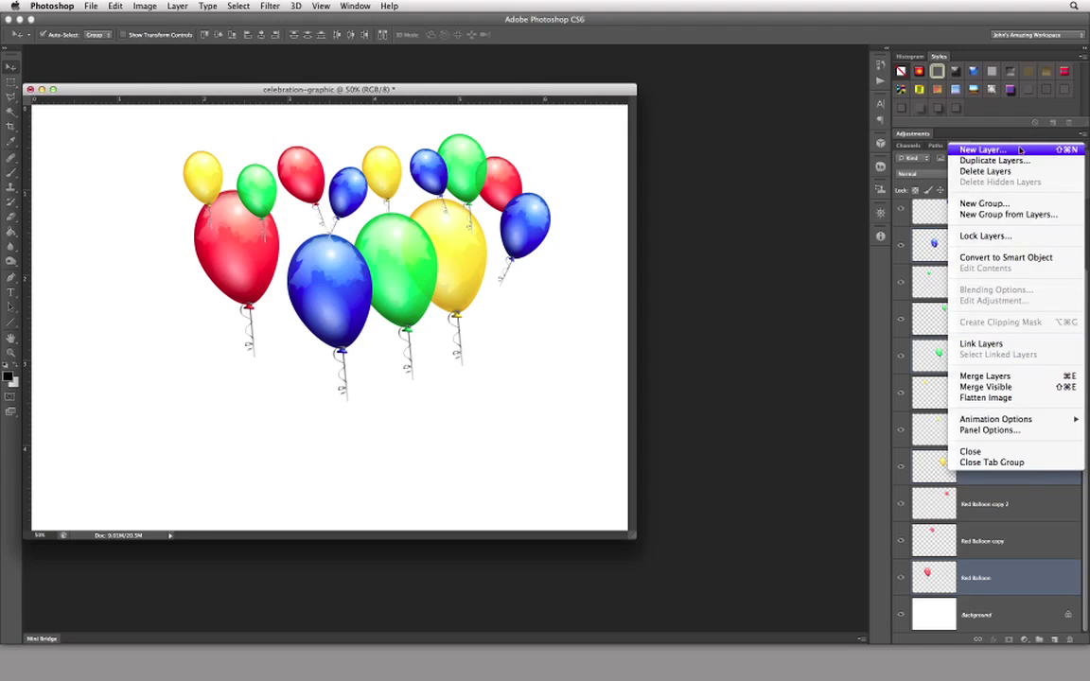
left_click(1044, 215)
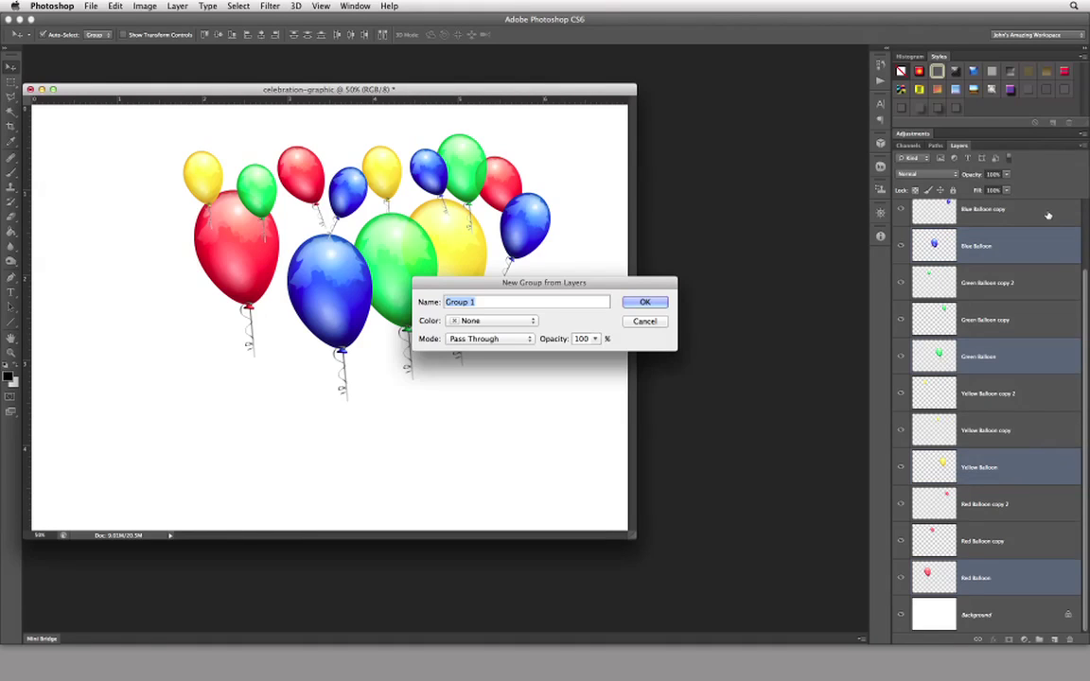
type("Large Balloons")
key("Return")
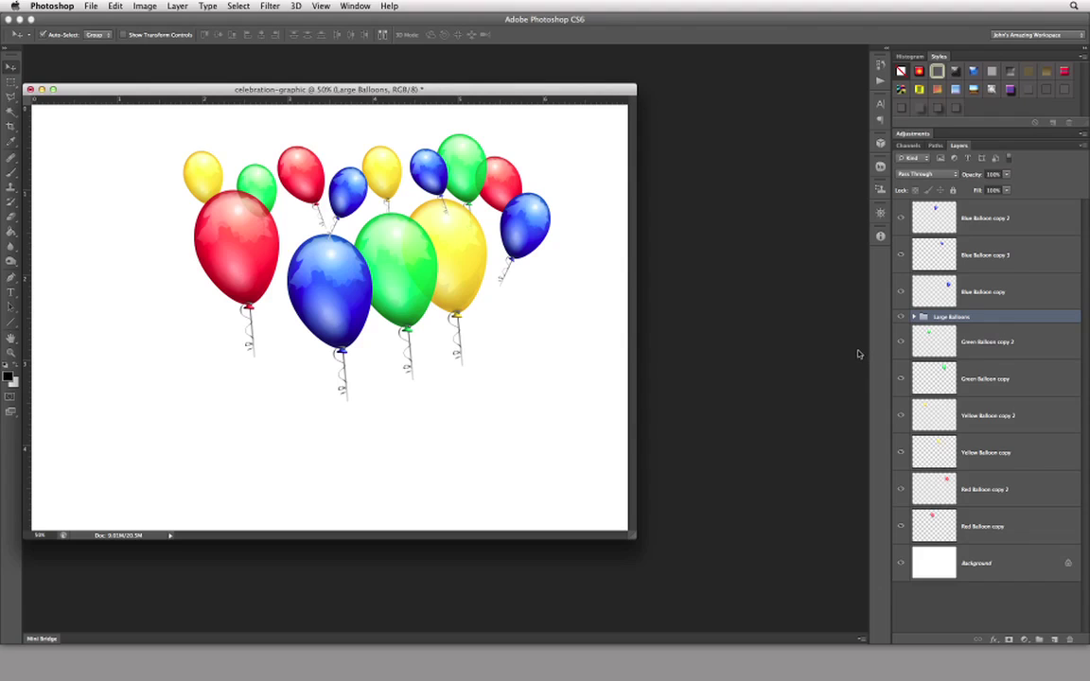
Ungroup the Large Balloons group and clear the layer selection by selecting only the Background layer
key("super+shift+g")
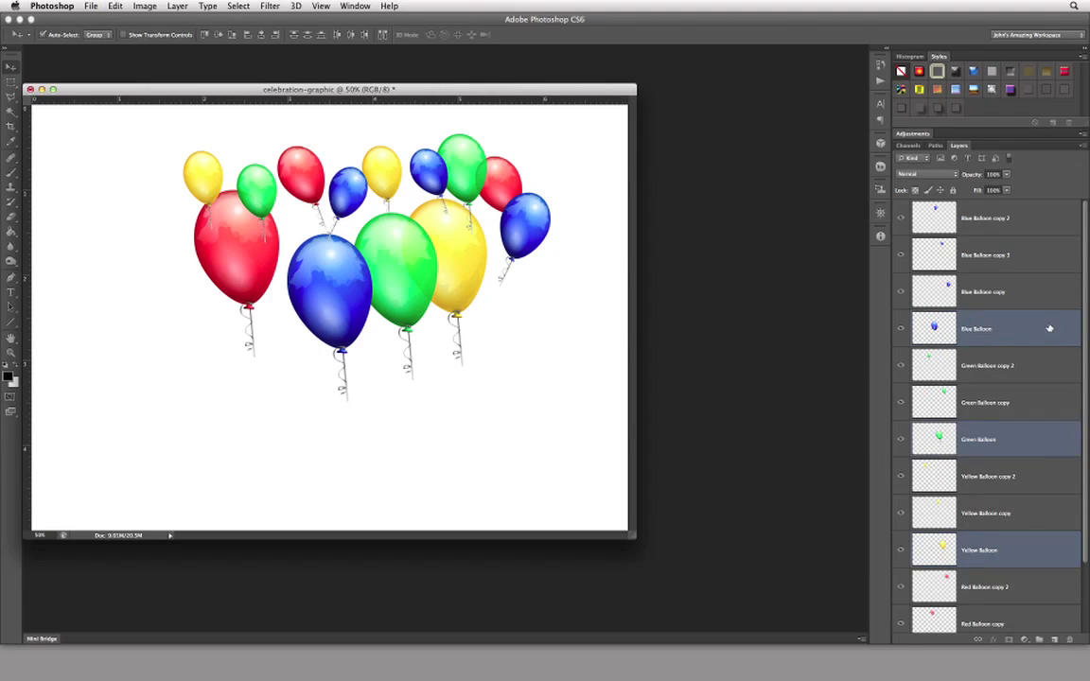
scroll(1084, 310, "down", 3)
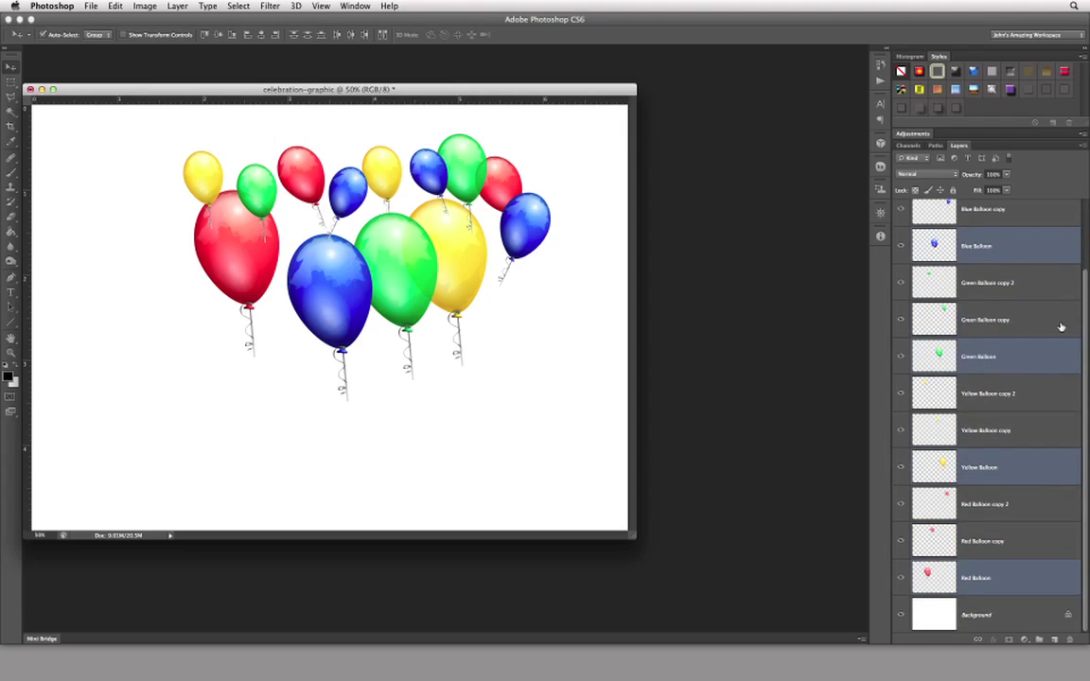
left_click(1023, 615)
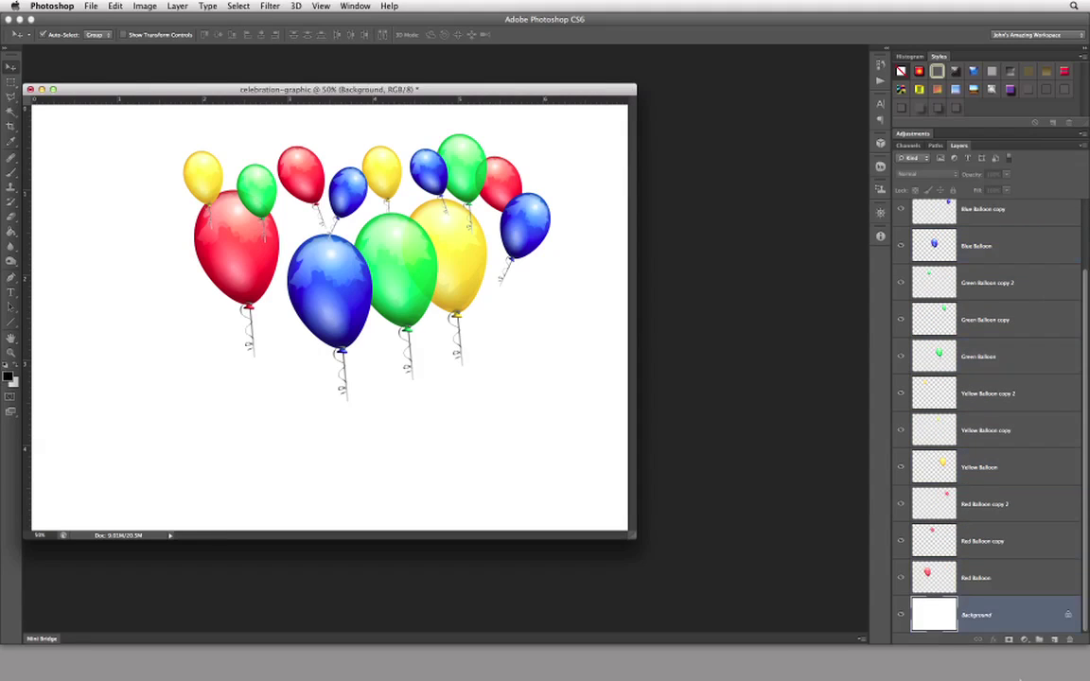
Create a group named "Large Balloons" from the original Red, Yellow, Green and Blue Balloon layers, leaving out all the copies
left_click(1021, 580)
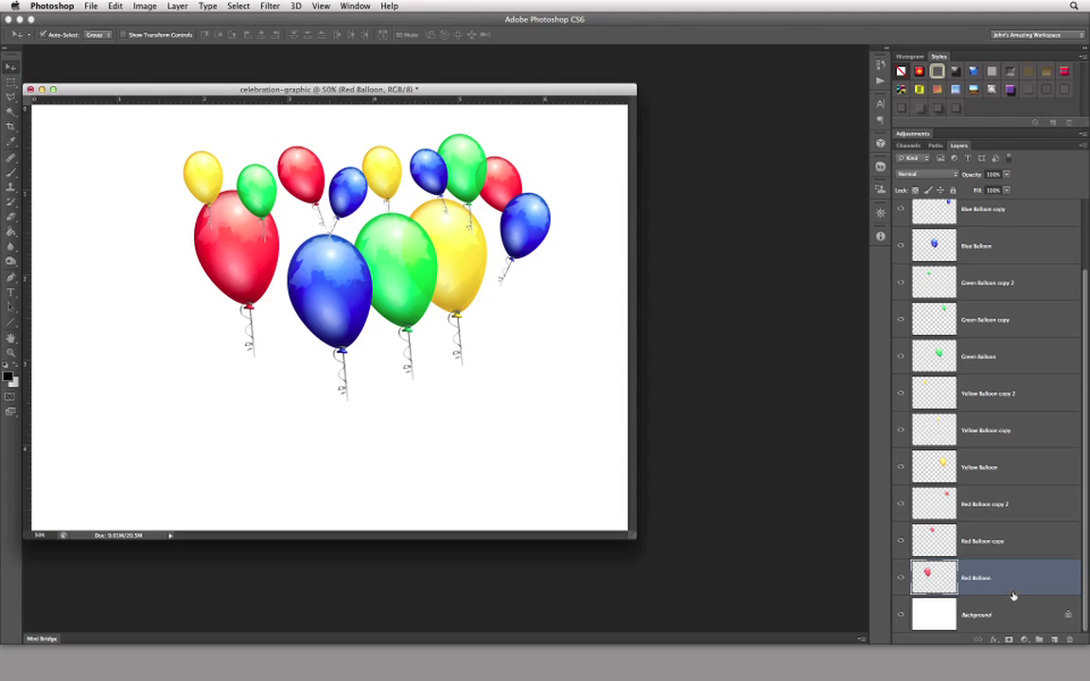
left_click(1009, 468, "super")
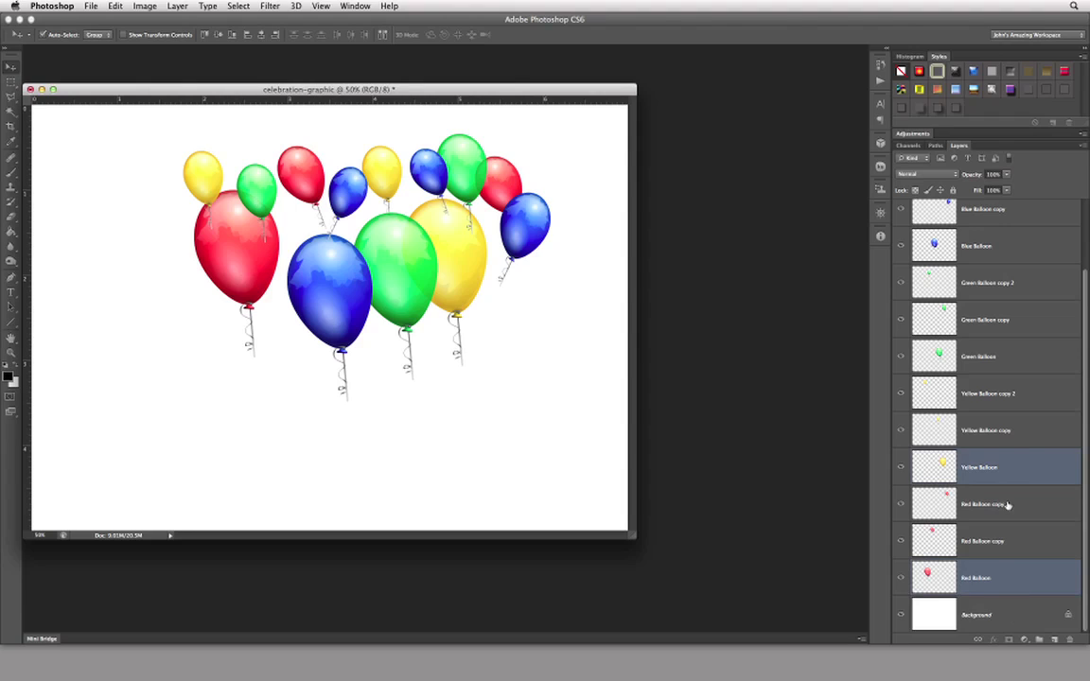
left_click(1028, 360, "super")
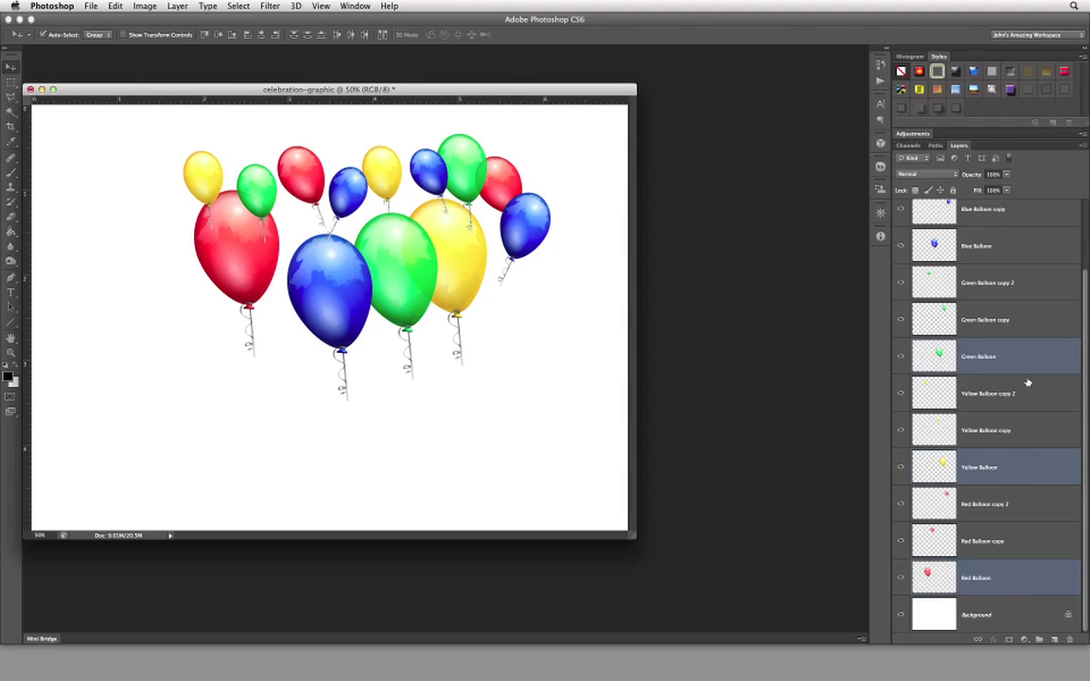
left_click(1030, 248, "super")
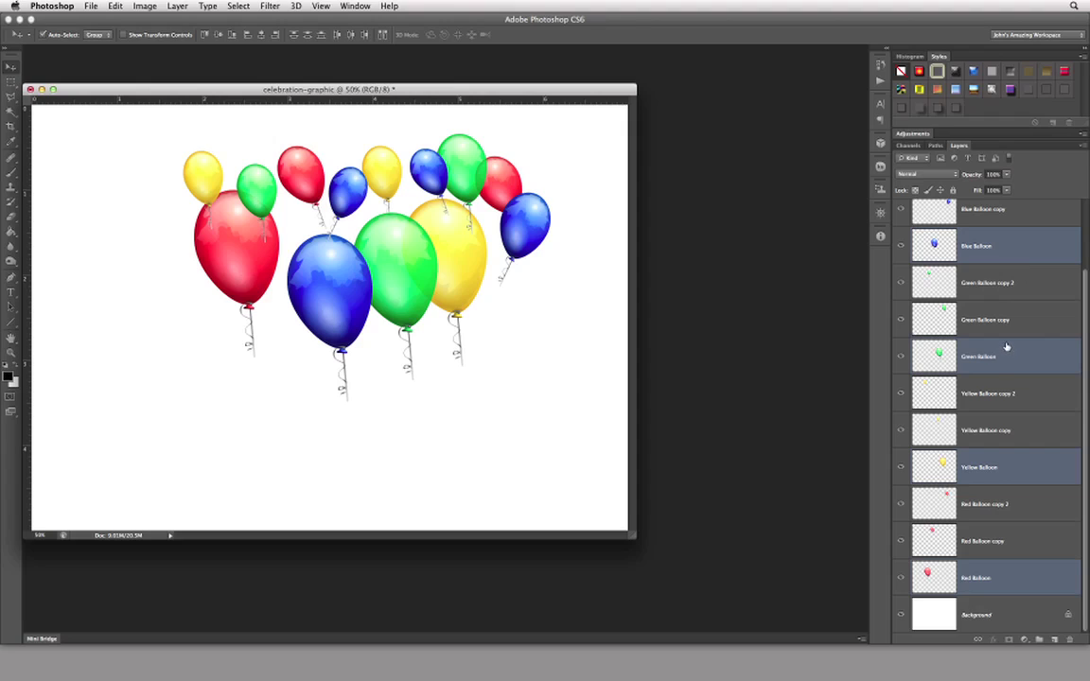
left_click(1084, 146)
left_click(1036, 214)
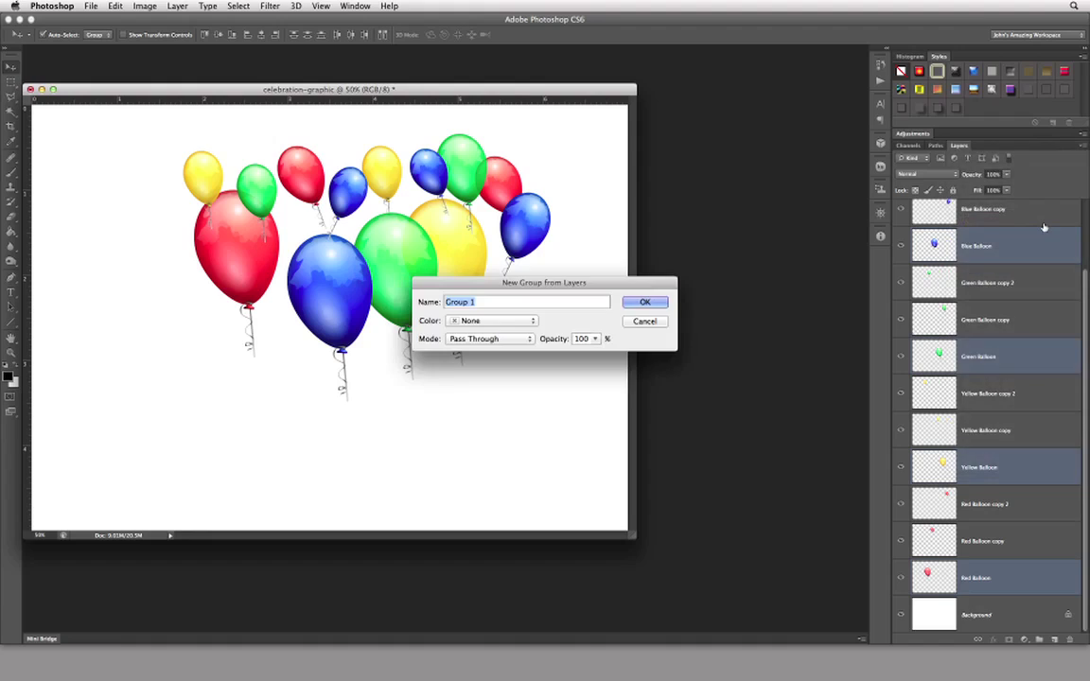
type("Large Balloons")
key("Return")
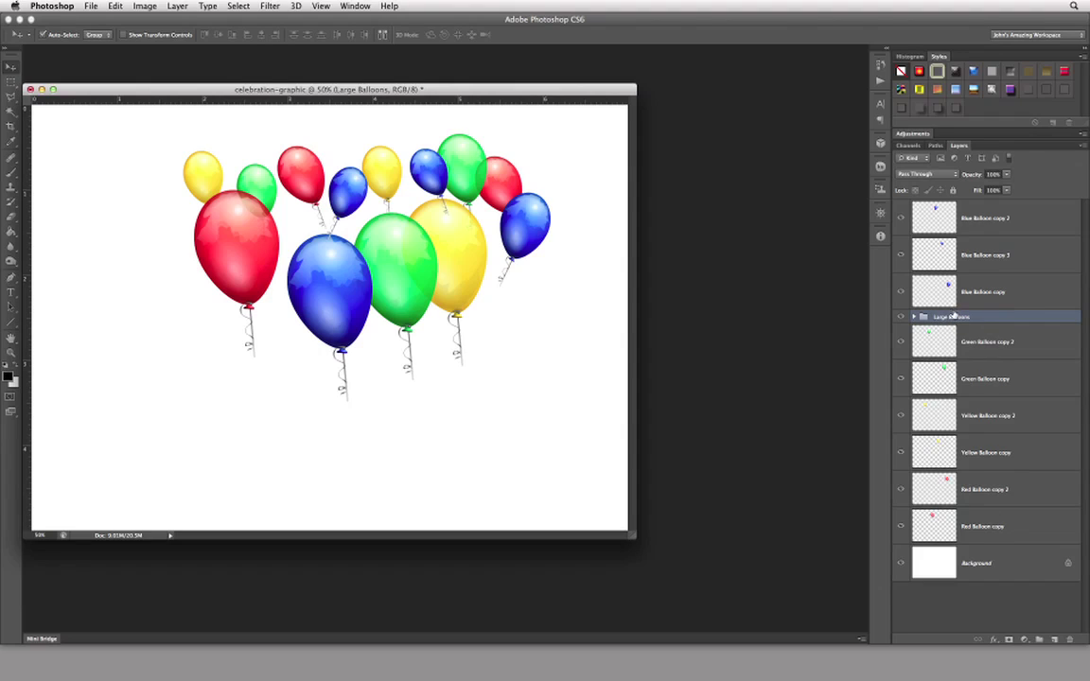
Move the Large Balloons group down the layer stack to directly above the Background layer
left_click_drag(1006, 318, 1006, 555)
left_click_drag(989, 320, 973, 540)
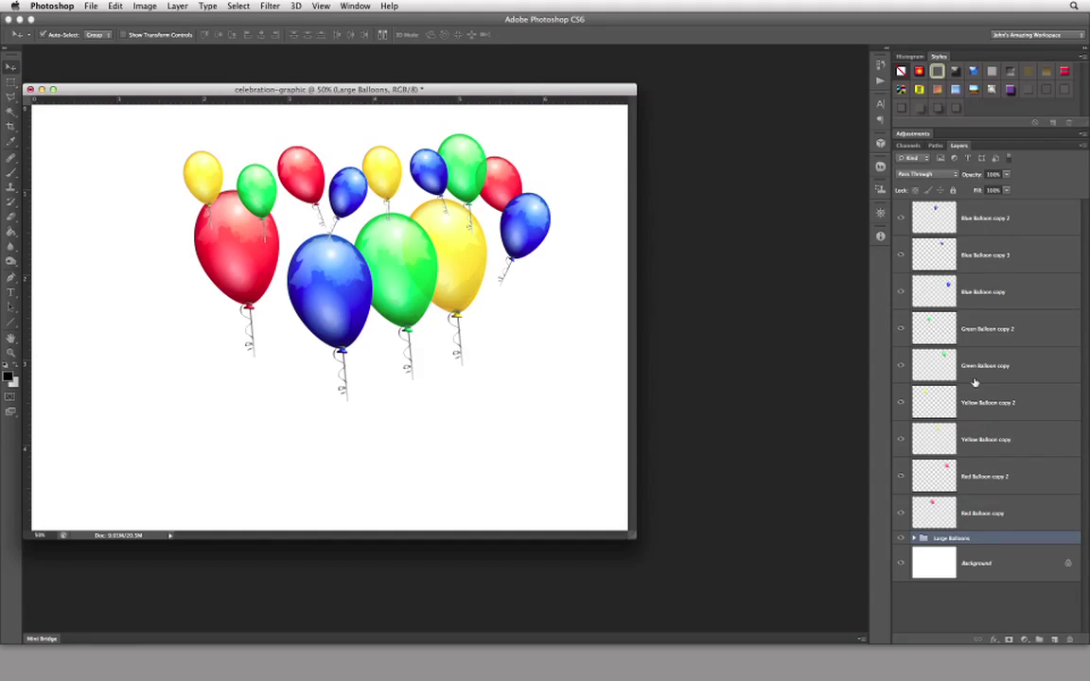
Group all balloon copy layers from Blue Balloon copy 2 through Red Balloon copy into a group named "Small and Rotated balloons"
left_click(1022, 221)
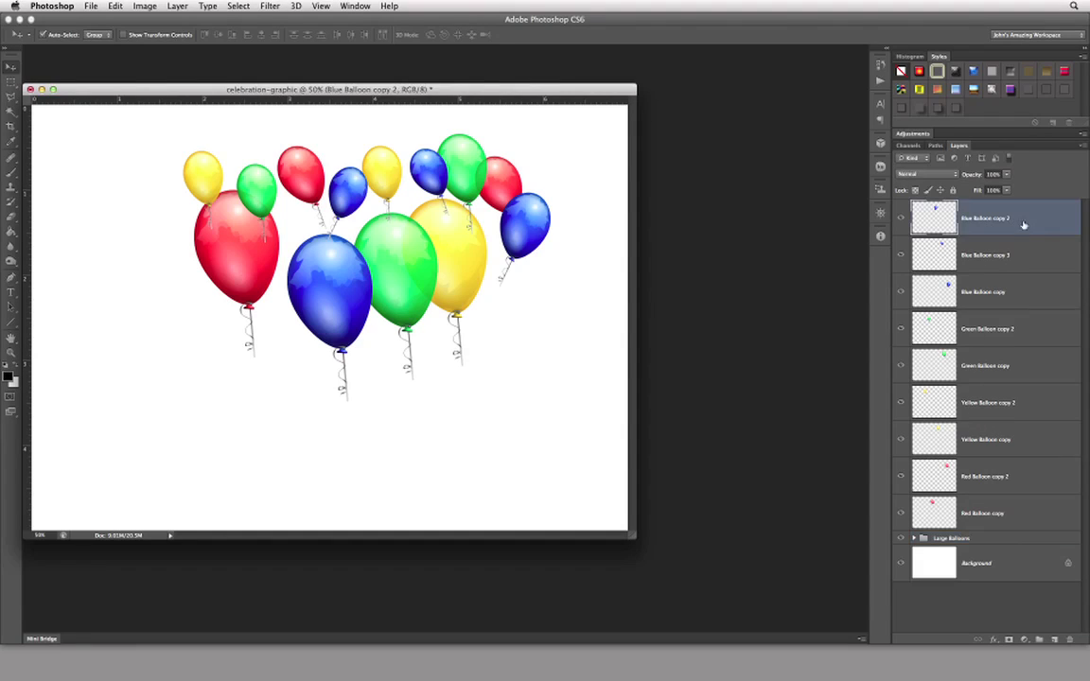
left_click(1012, 514, "shift")
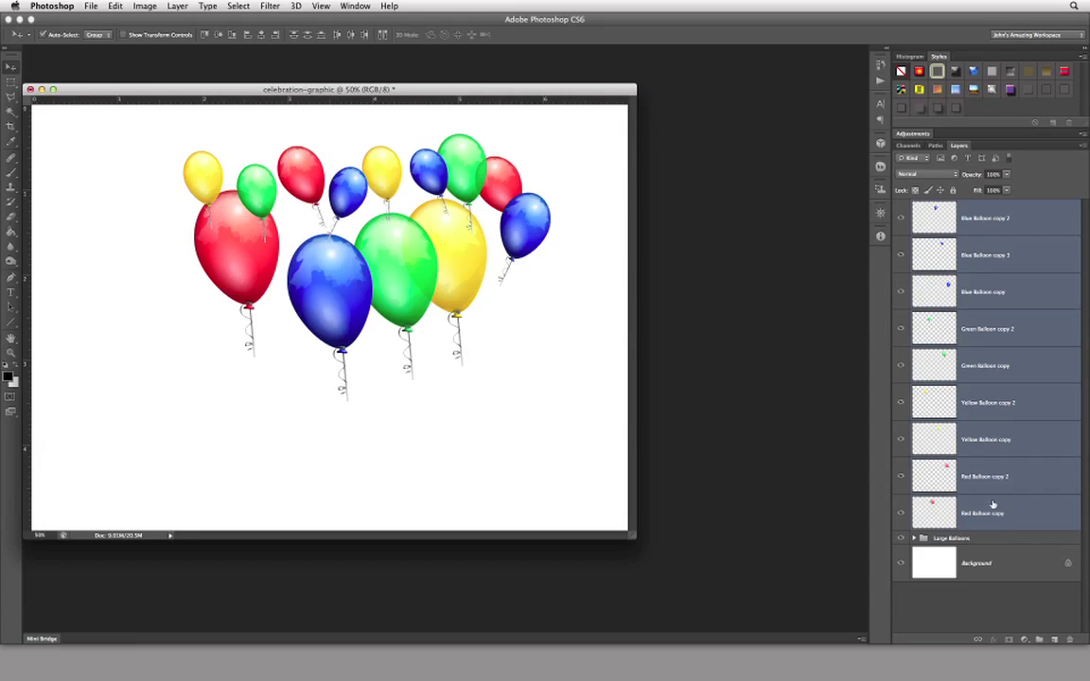
left_click(1082, 145)
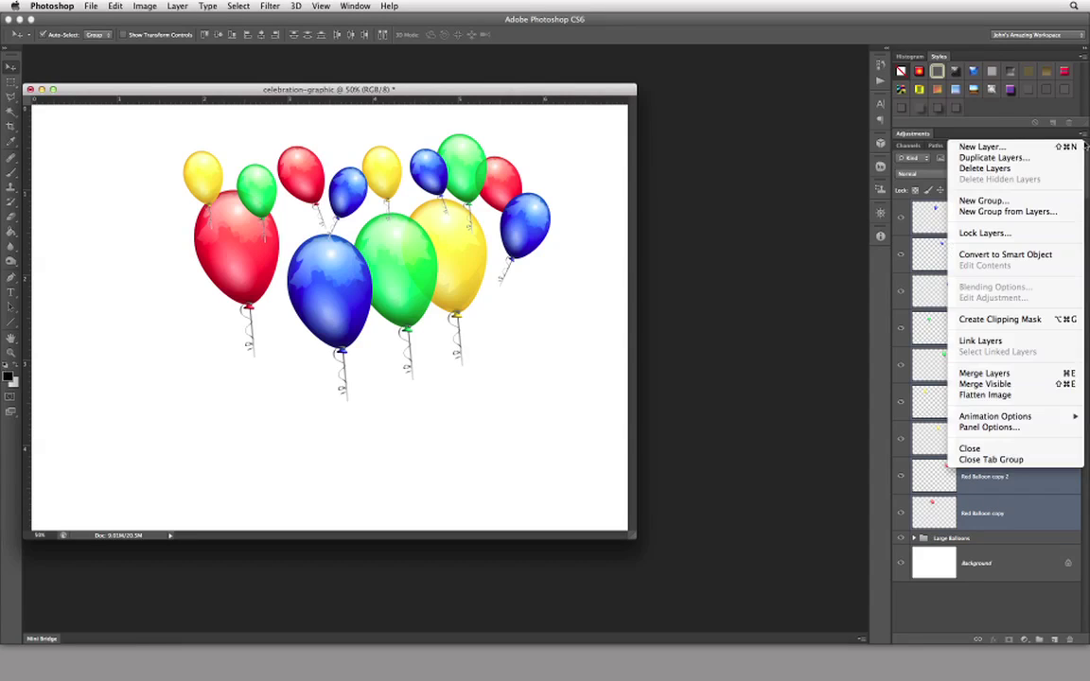
left_click(1005, 212)
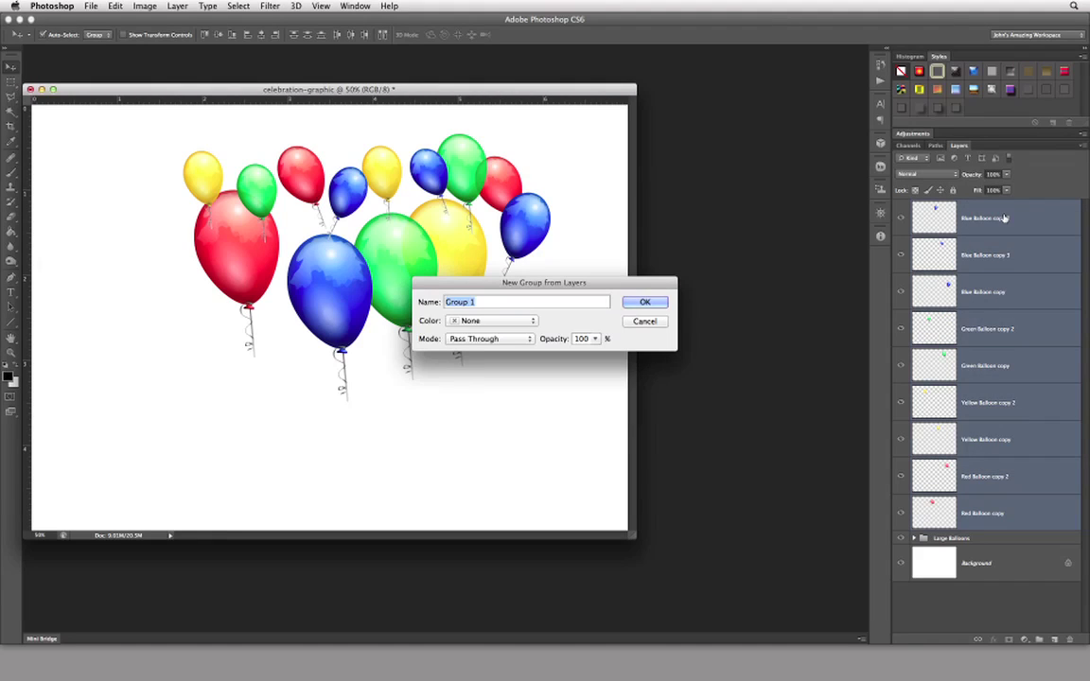
type("Small and Rotated balloons")
key("Return")
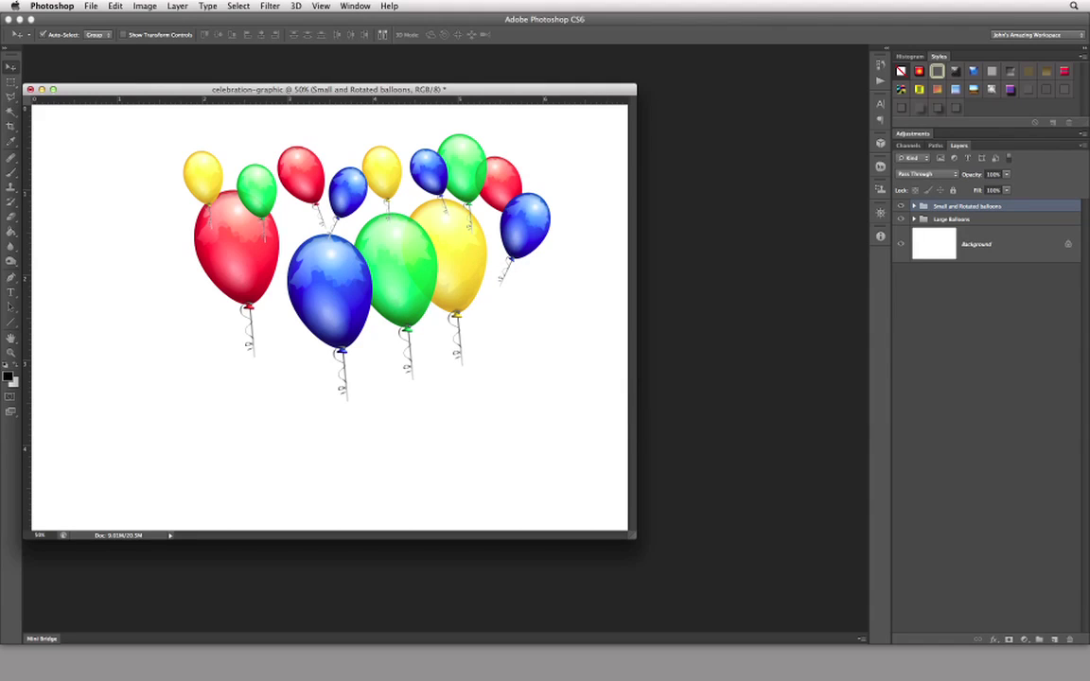
Hide the Small and Rotated balloons group and show it again to check which balloons it contains
left_click(901, 206)
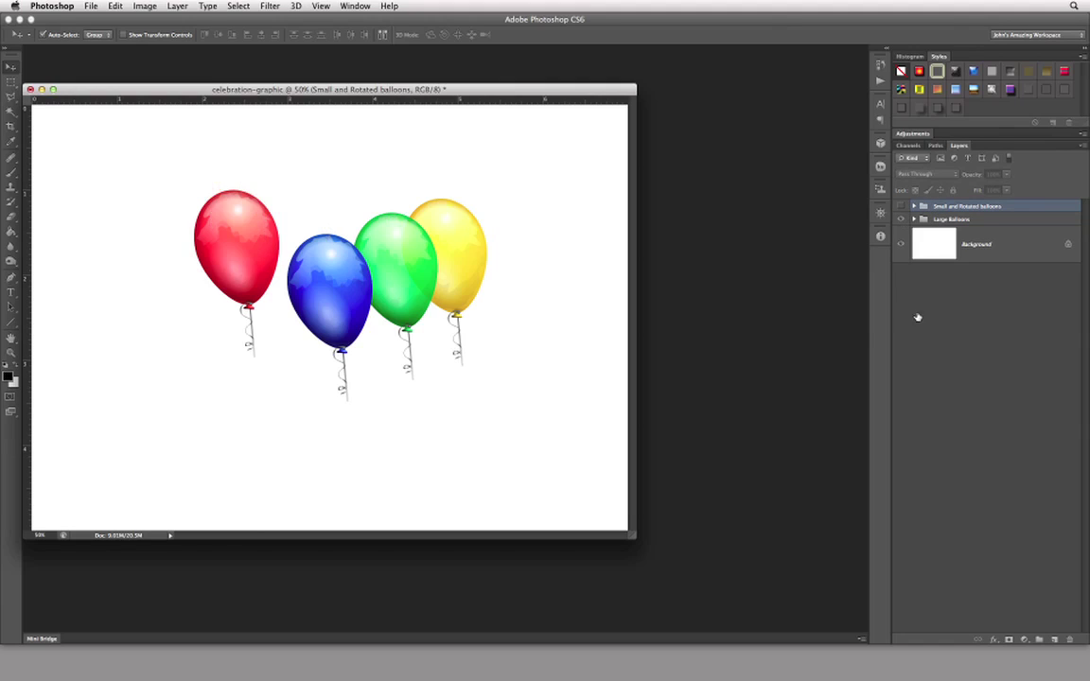
left_click(901, 206)
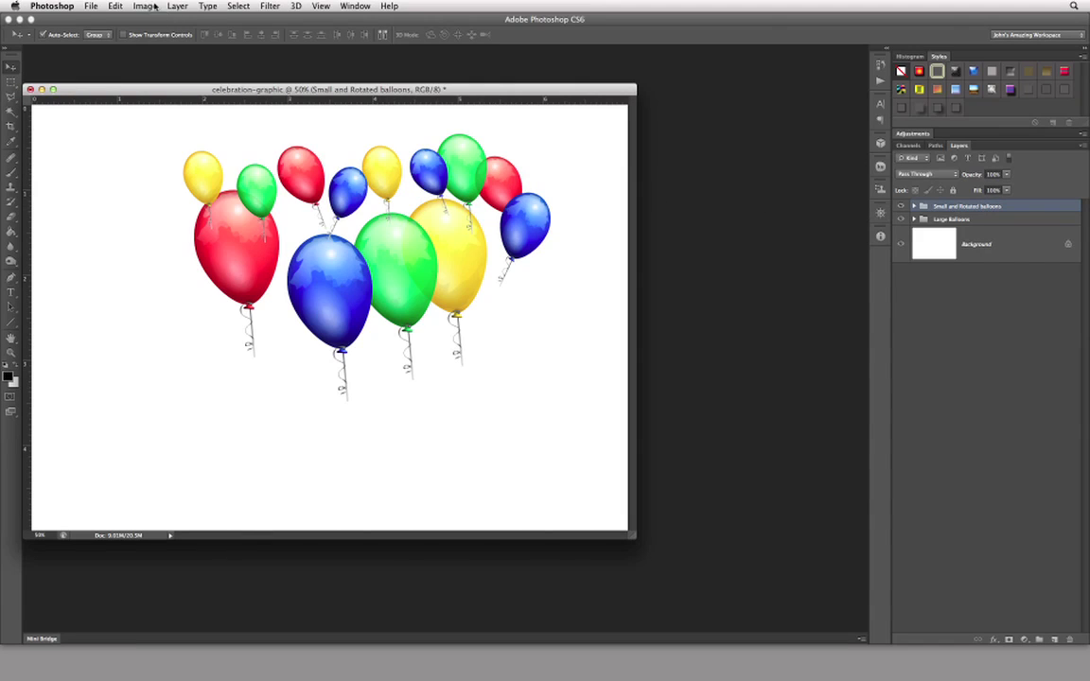
Scale the whole Small and Rotated balloons group down slightly with Free Transform and apply it
left_click(114, 6)
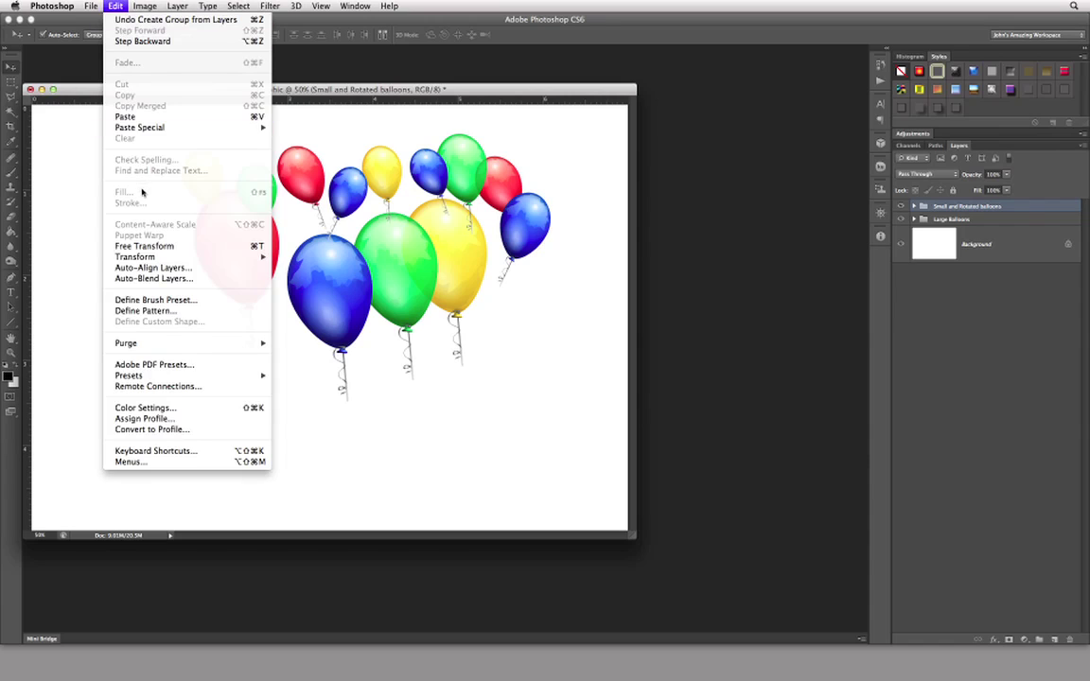
left_click(147, 247)
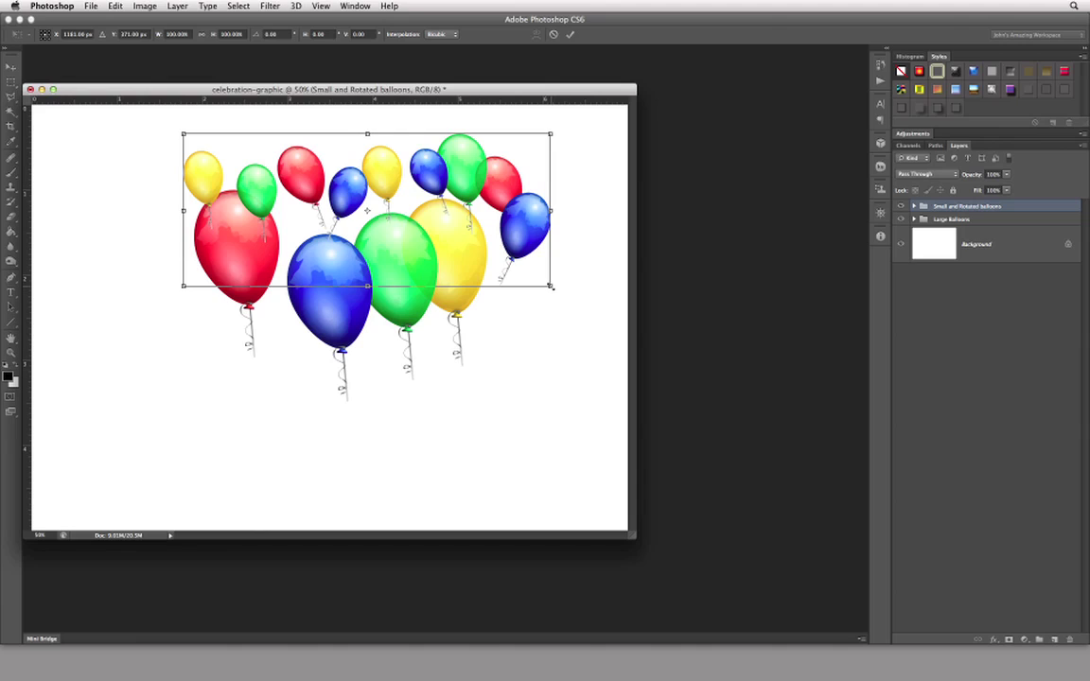
left_click_drag(550, 286, 543, 283)
key("Return")
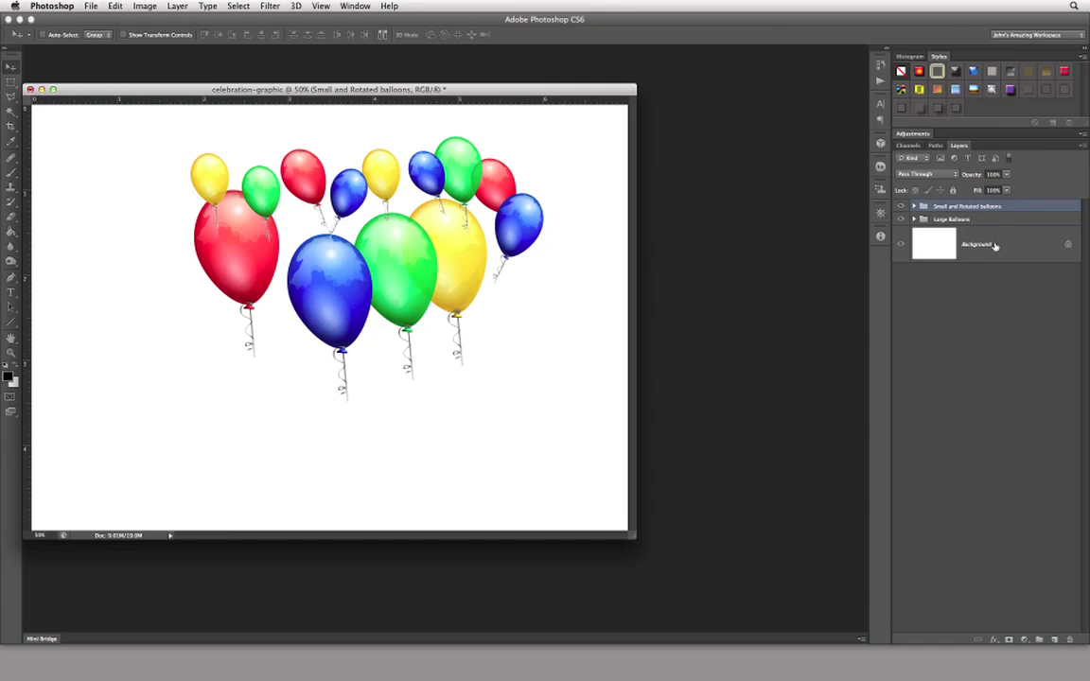
With Auto-Select off, shift the Small and Rotated balloons group slightly left and place it below the Large Balloons group in the stack
left_click_drag(402, 168, 370, 173)
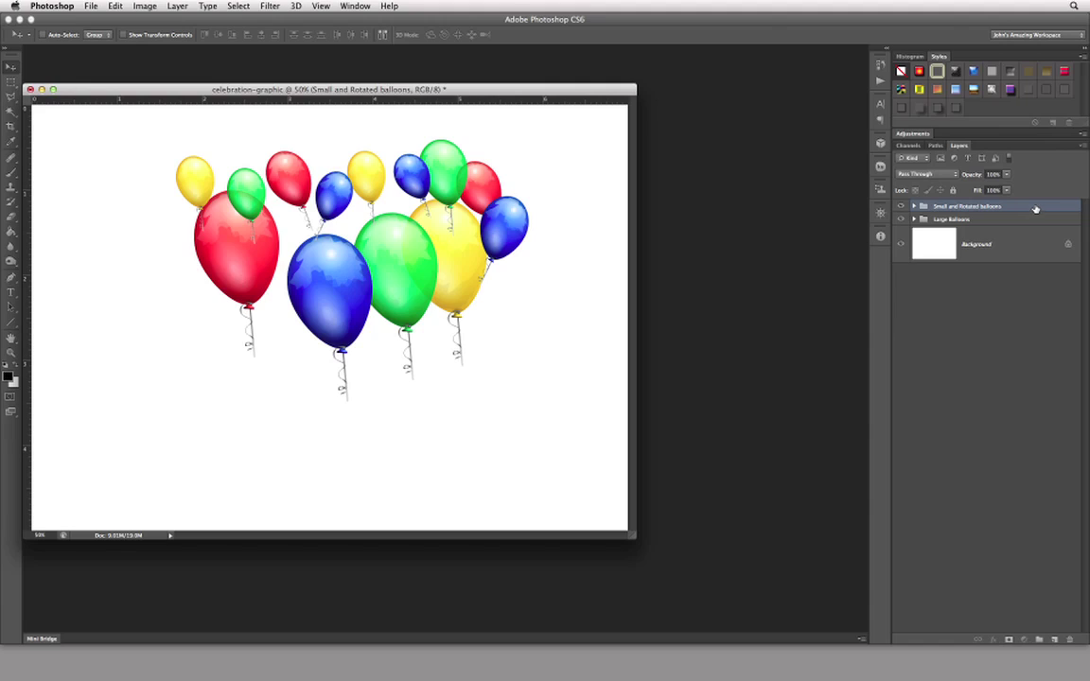
left_click_drag(1035, 212, 1034, 225)
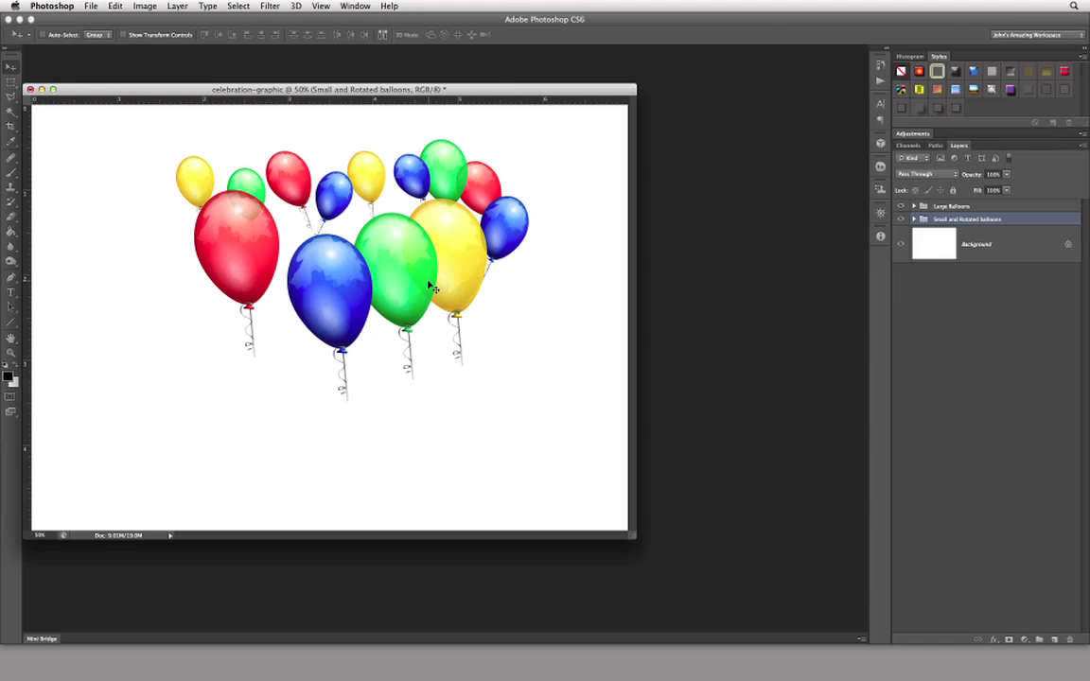
Expand the Small and Rotated balloons group, enable Auto-Select, and hide and reshow the Green Balloon copy layer to identify it
left_click(914, 219)
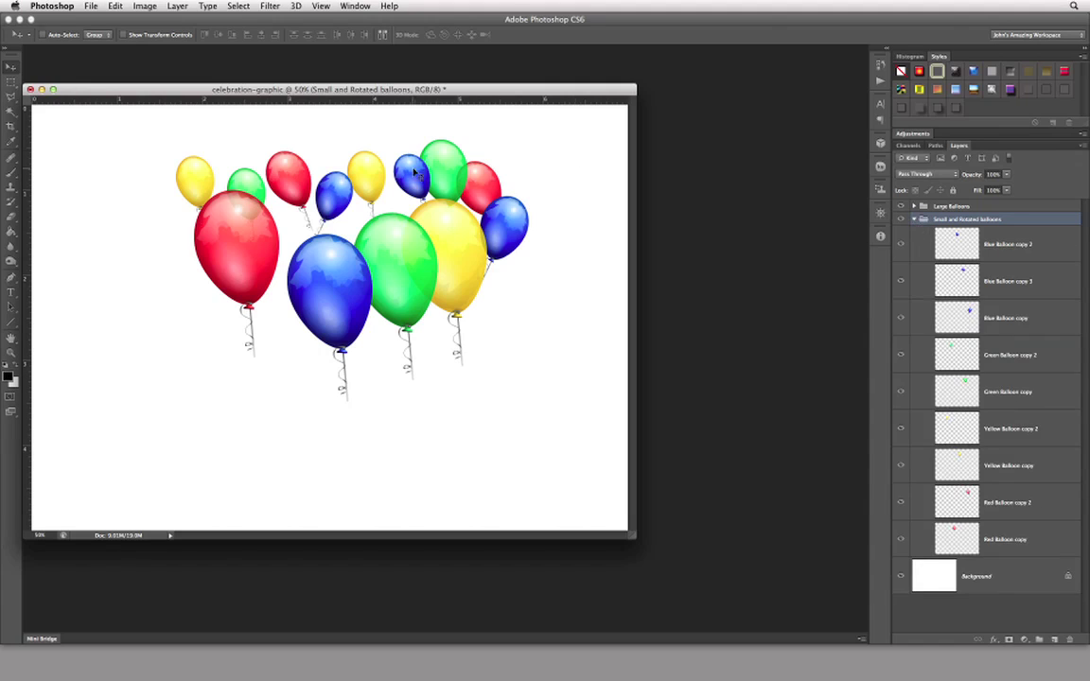
left_click(40, 34)
left_click(901, 392)
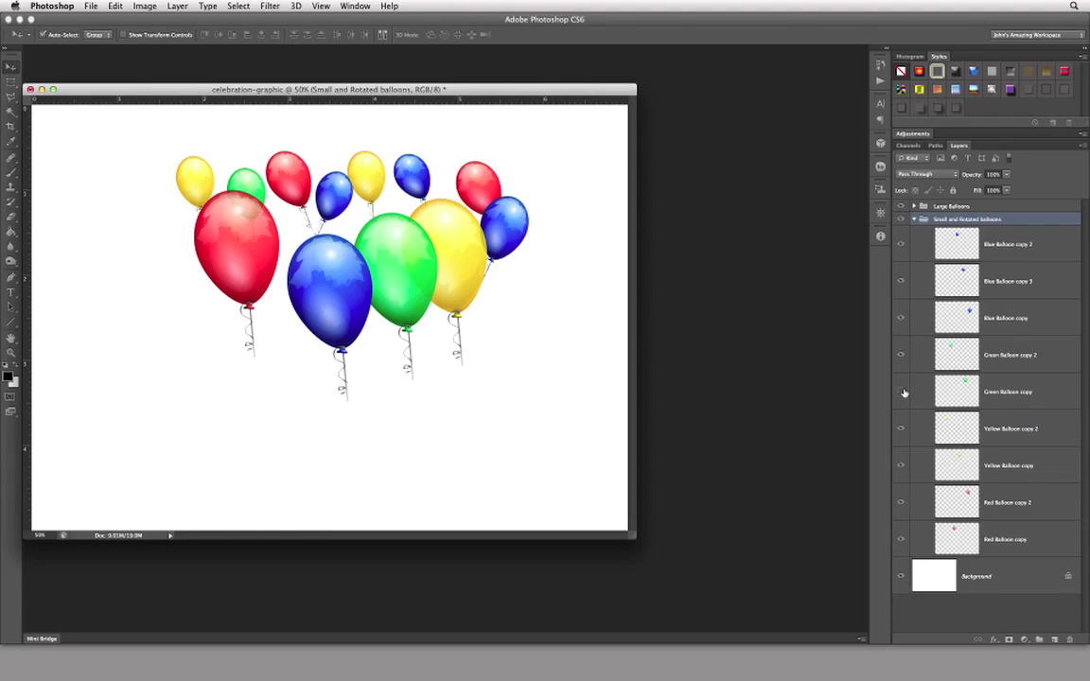
left_click(901, 392)
With Auto-Select off, delete the Green Balloon copy layer from the Small and Rotated balloons group
left_click(998, 392)
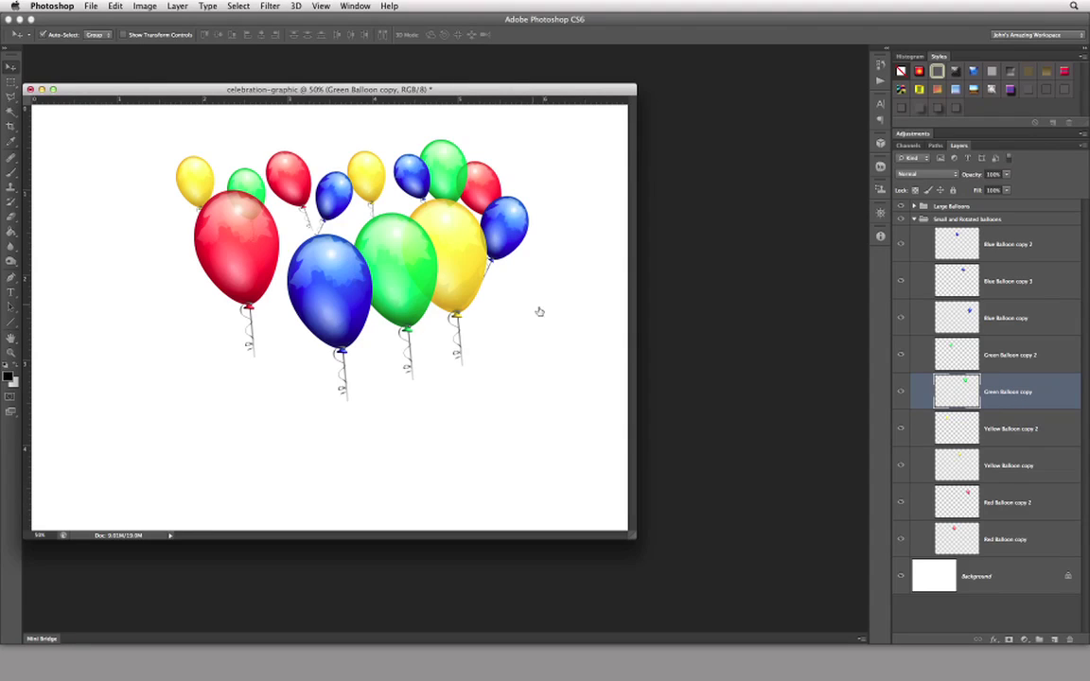
left_click(368, 179)
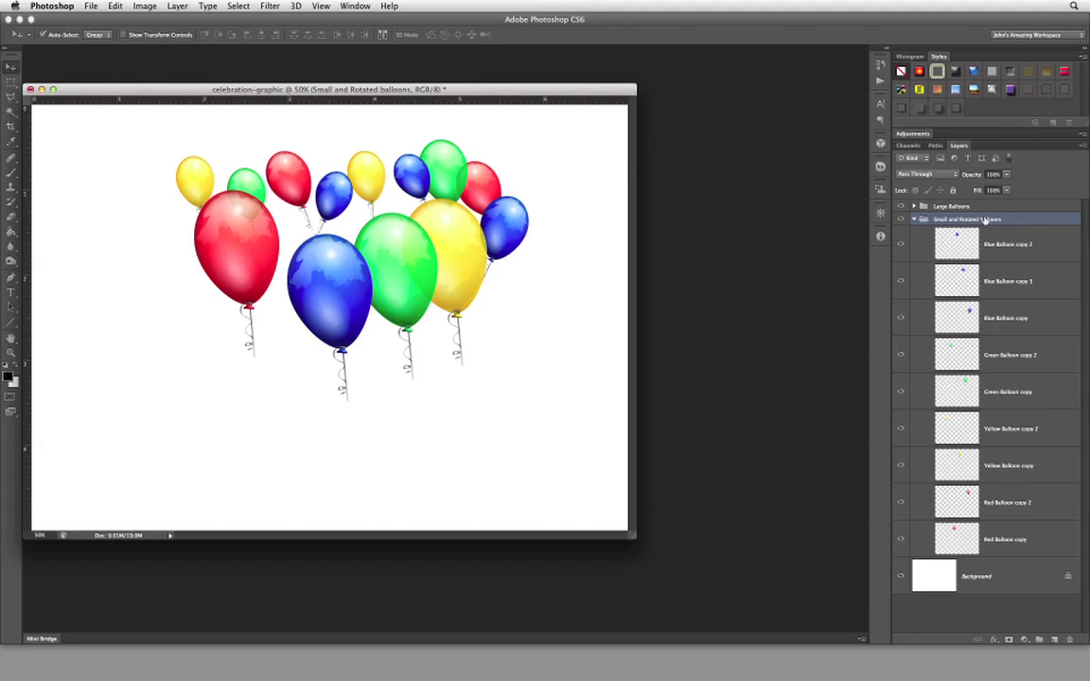
left_click(1026, 392)
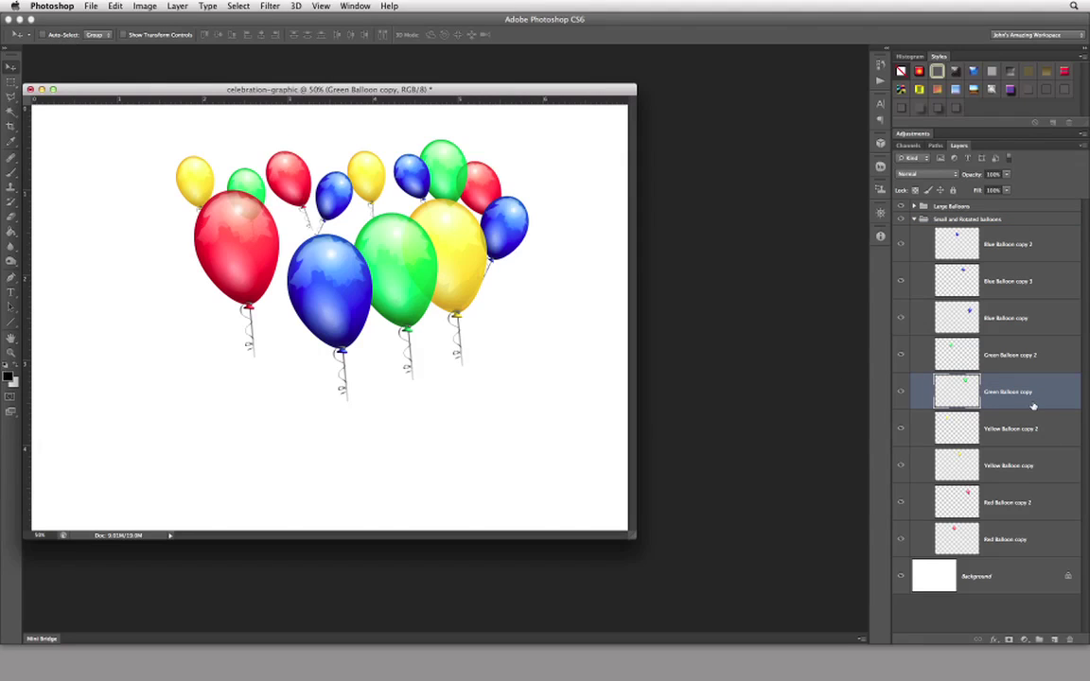
key("Delete")
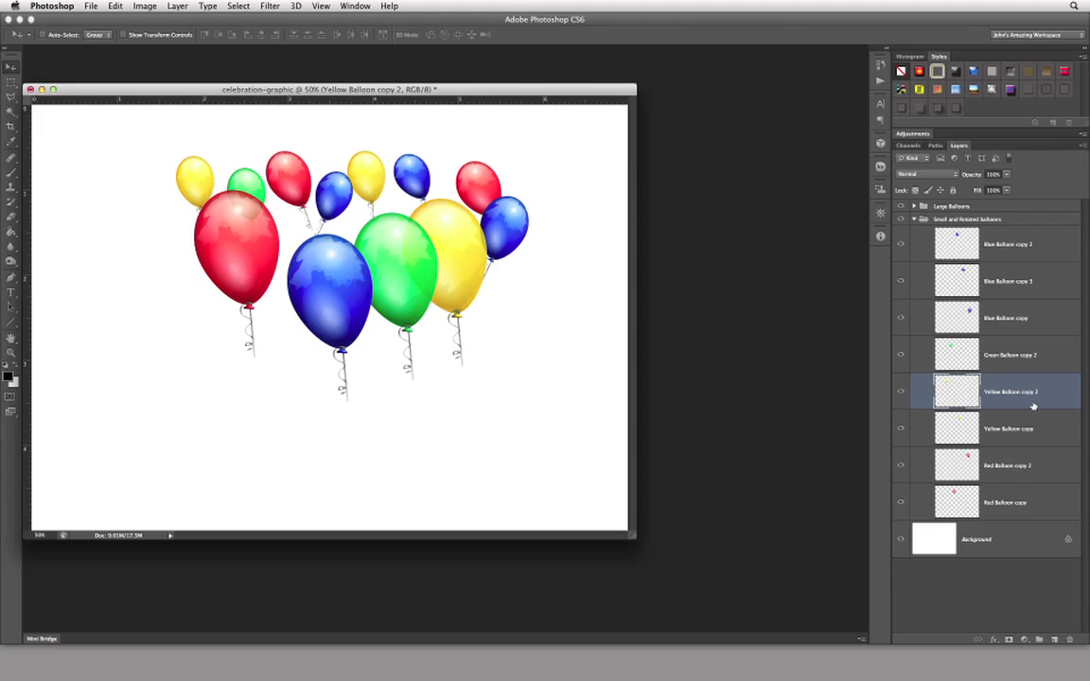
Select the Red Balloon copy 2 and Blue Balloon copy 3 layers together and nudge them slightly left
left_click(999, 467)
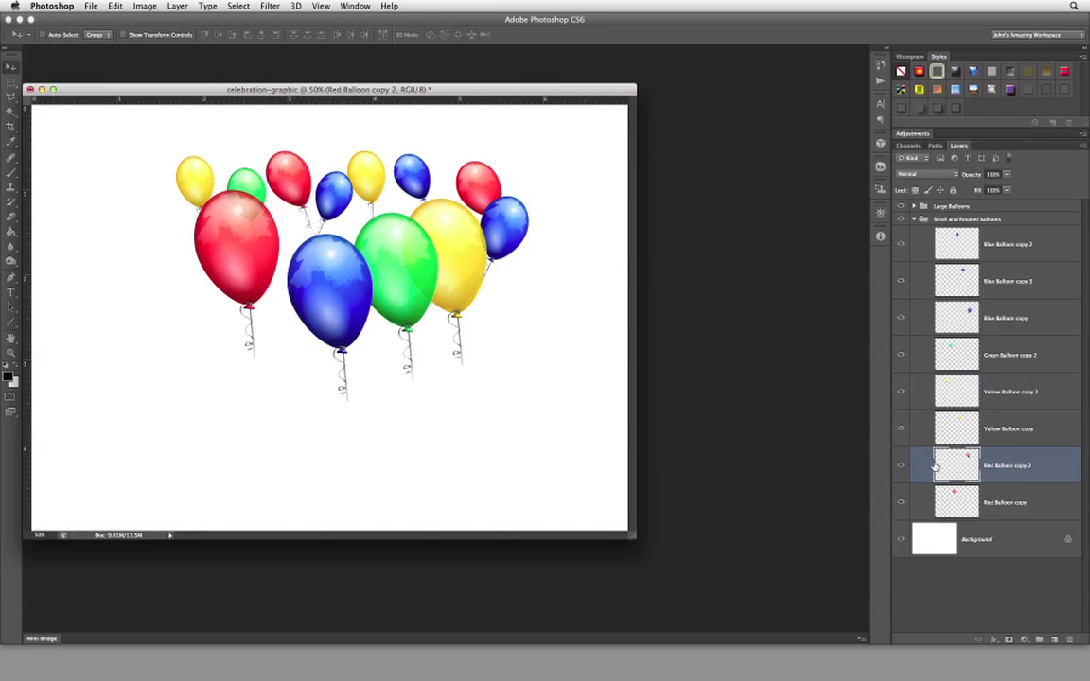
left_click(1013, 278, "super")
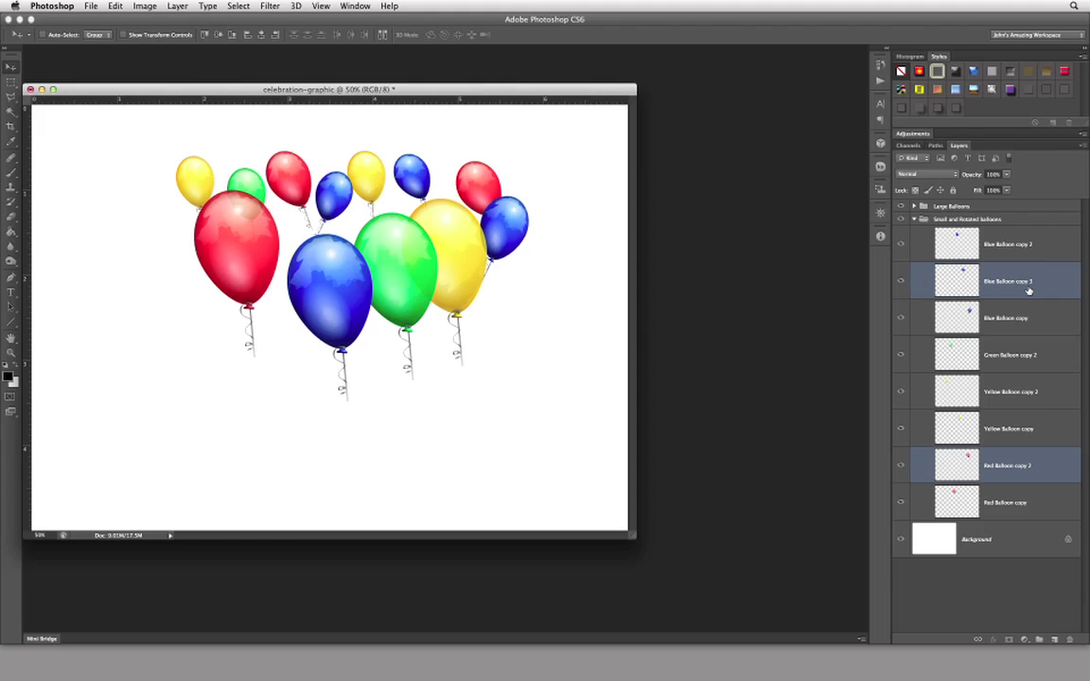
key("Left")
key("Left")
key("Left")
key("Left")
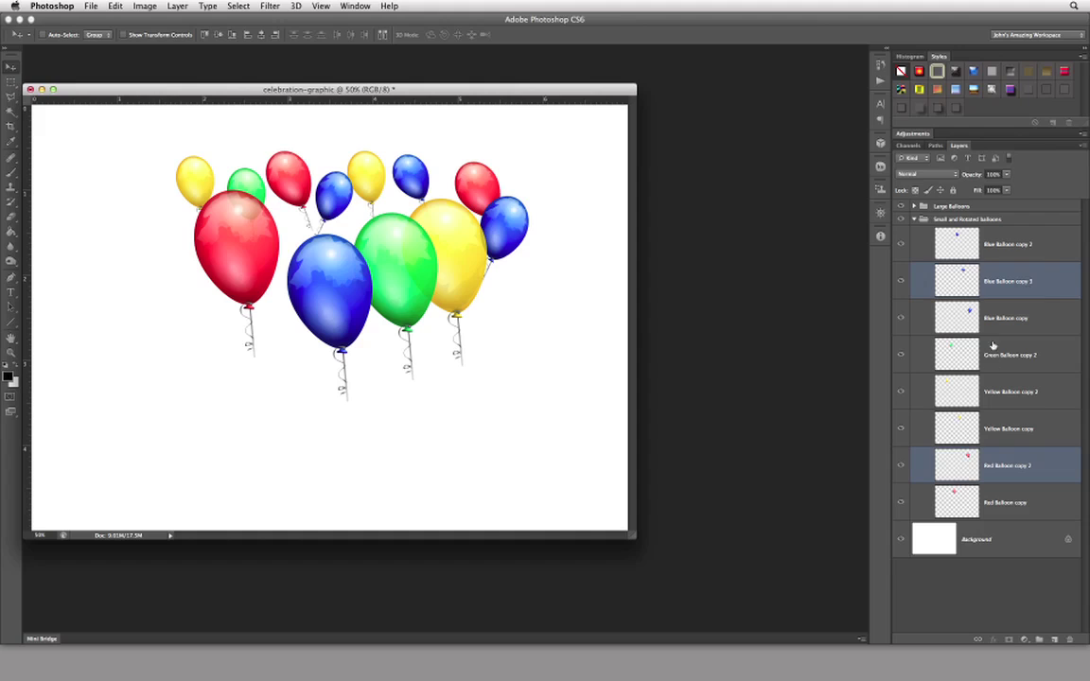
Swap Blue Balloon copy 3 for Blue Balloon copy in the layer selection and nudge it with Red Balloon copy 2 left and slightly up
left_click(1031, 284, "super")
left_click(1017, 321, "super")
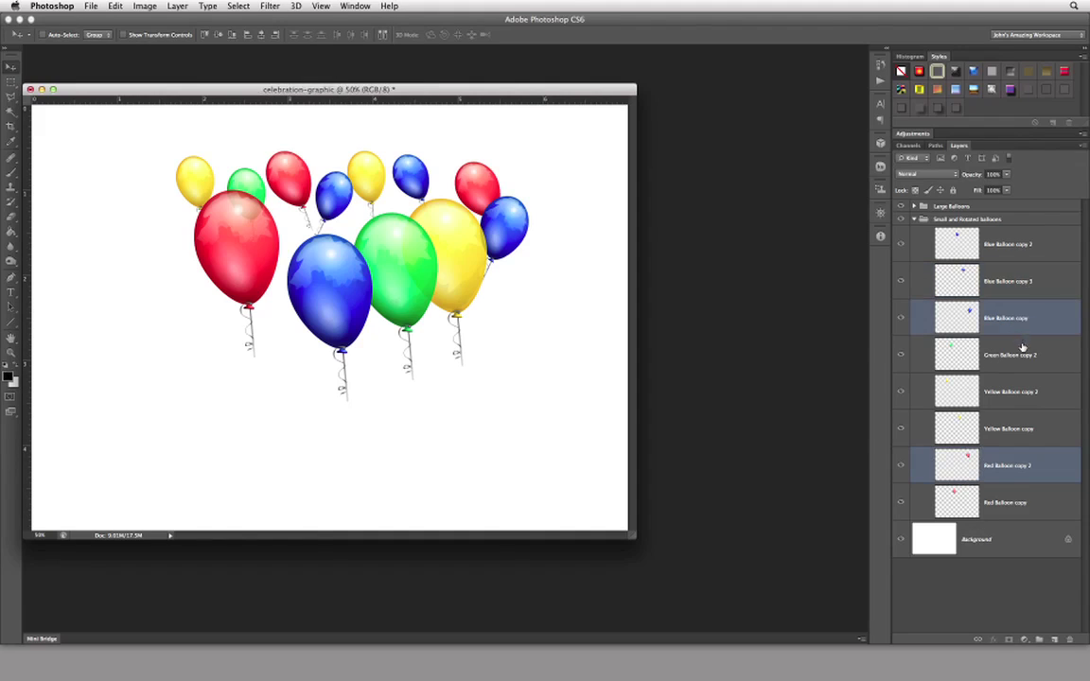
key("Left")
key("Left")
key("Left")
key("Left")
key("Left")
key("Left")
key("Left")
key("Left")
key("Left")
key("Left")
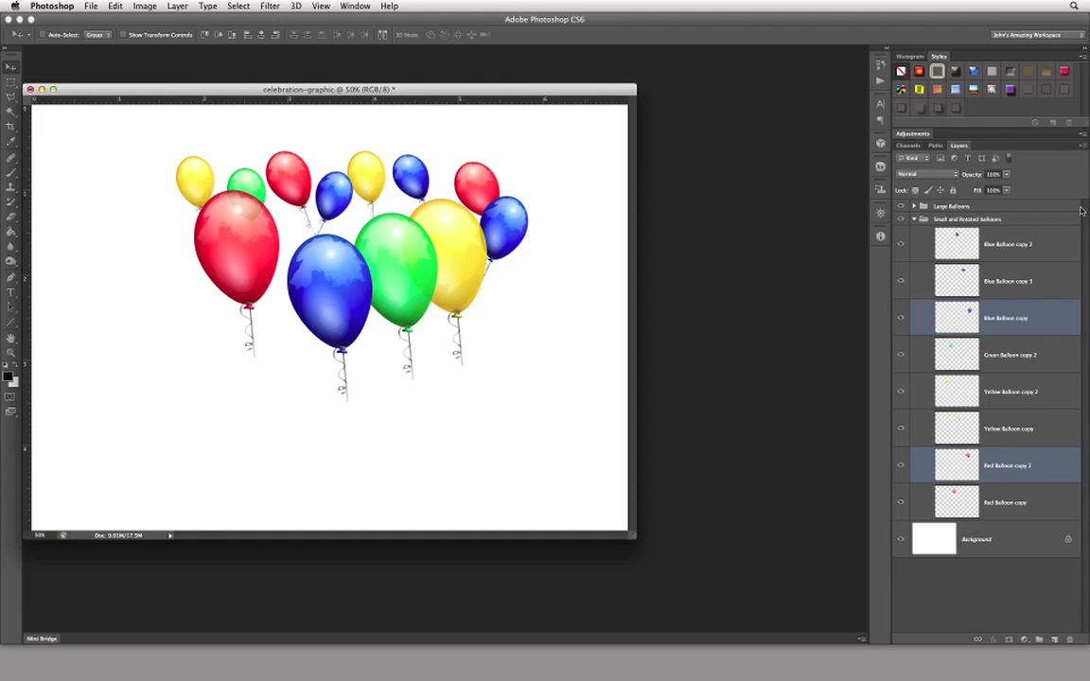
key("Left")
key("Left")
key("Left")
key("Left")
key("Left")
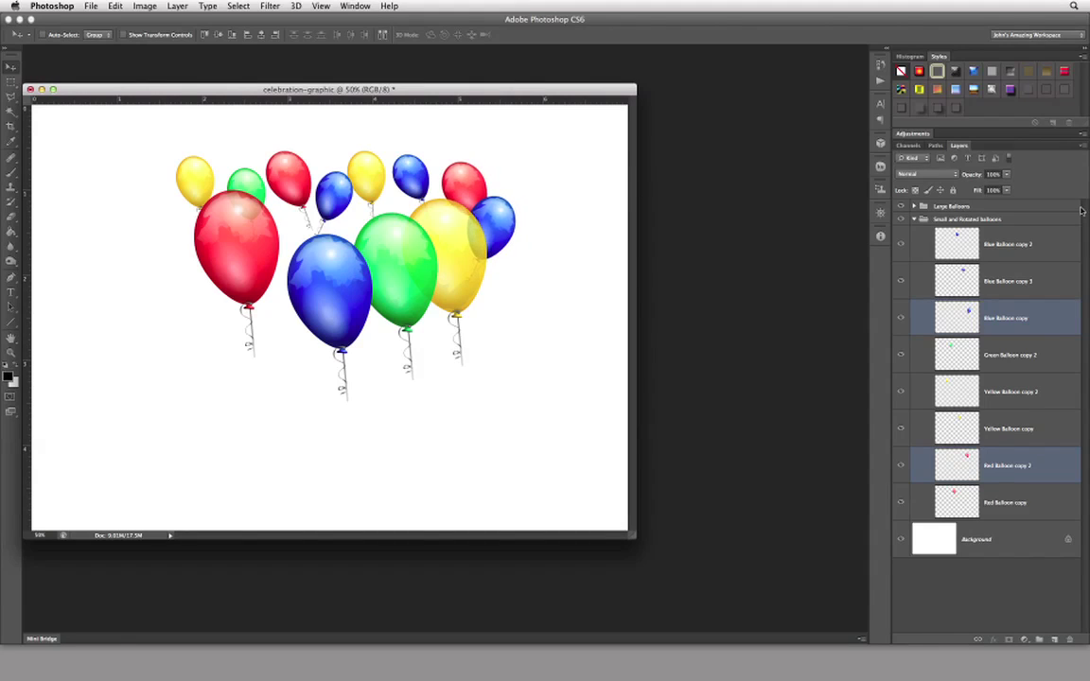
key("Left")
key("Left")
key("Left")
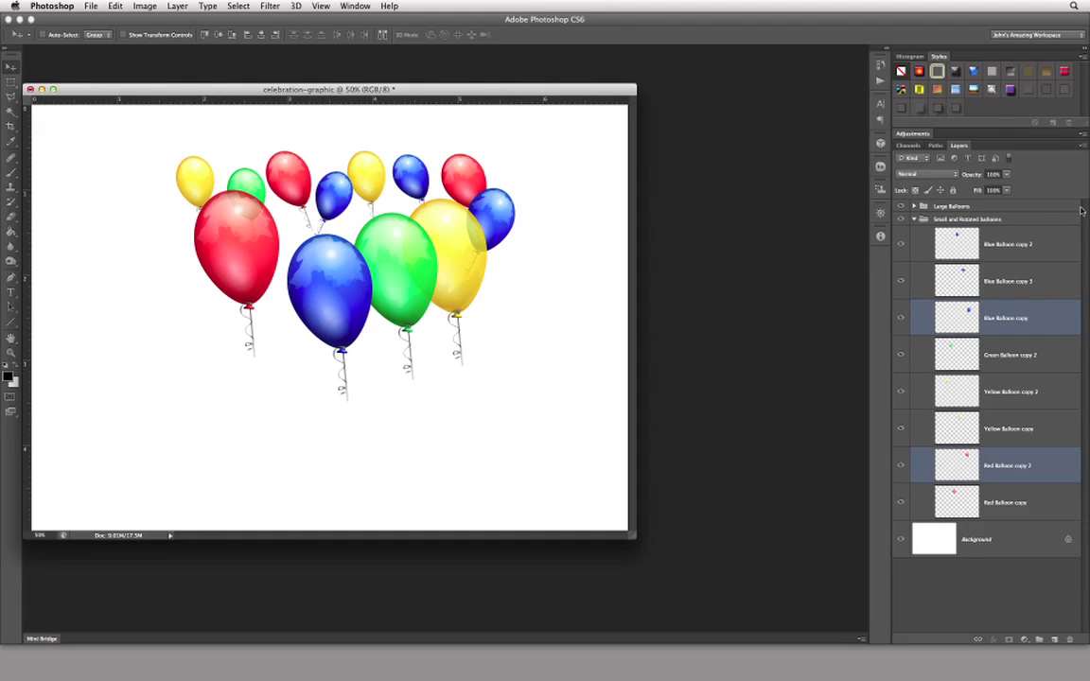
Scale the selected Blue Balloon copy and Red Balloon copy 2 layers proportionally to about 91% with Free Transform and apply it
left_click(114, 6)
left_click(142, 225)
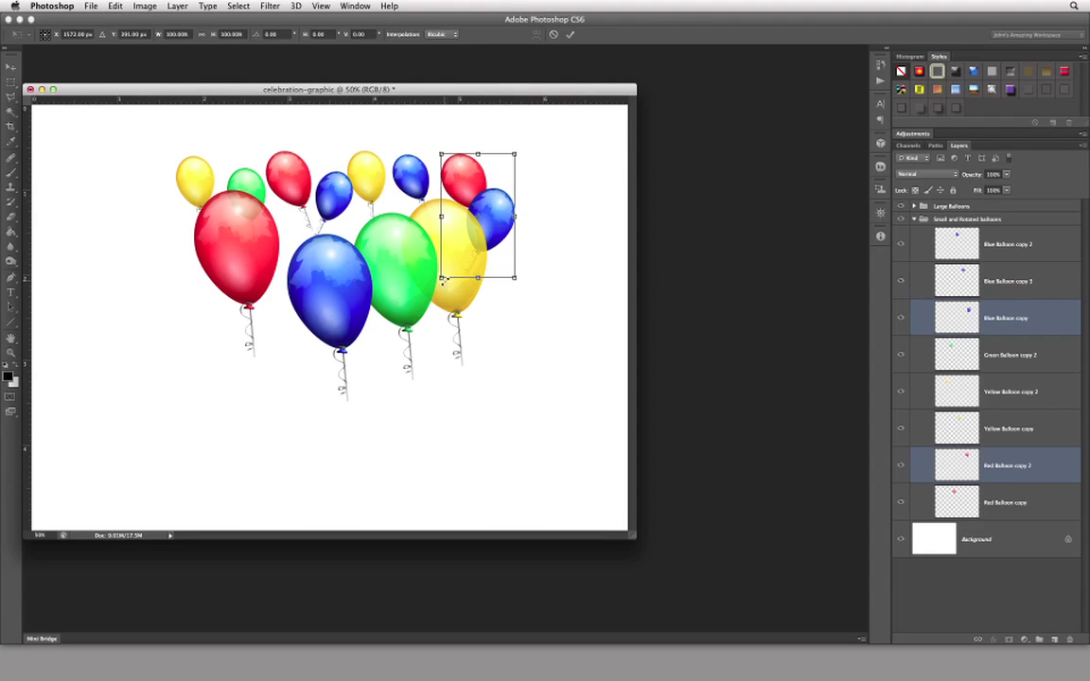
left_click_drag(443, 280, 447, 266)
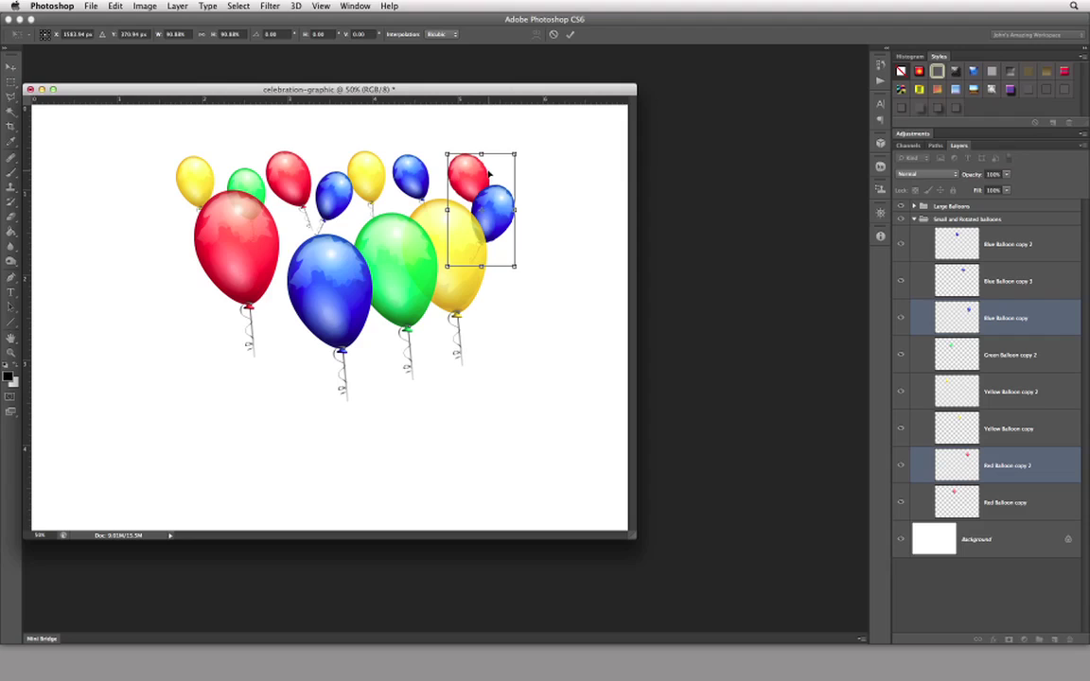
key("Return")
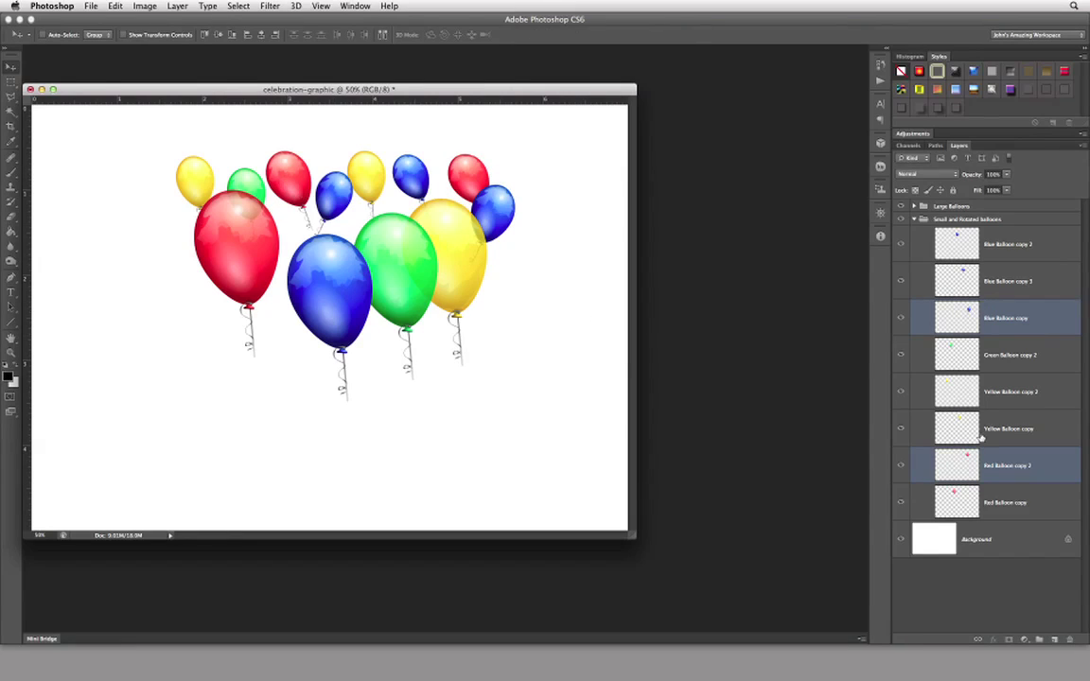
Scale the Red Balloon copy layer proportionally to about 88% with Free Transform and apply it
left_click(957, 504)
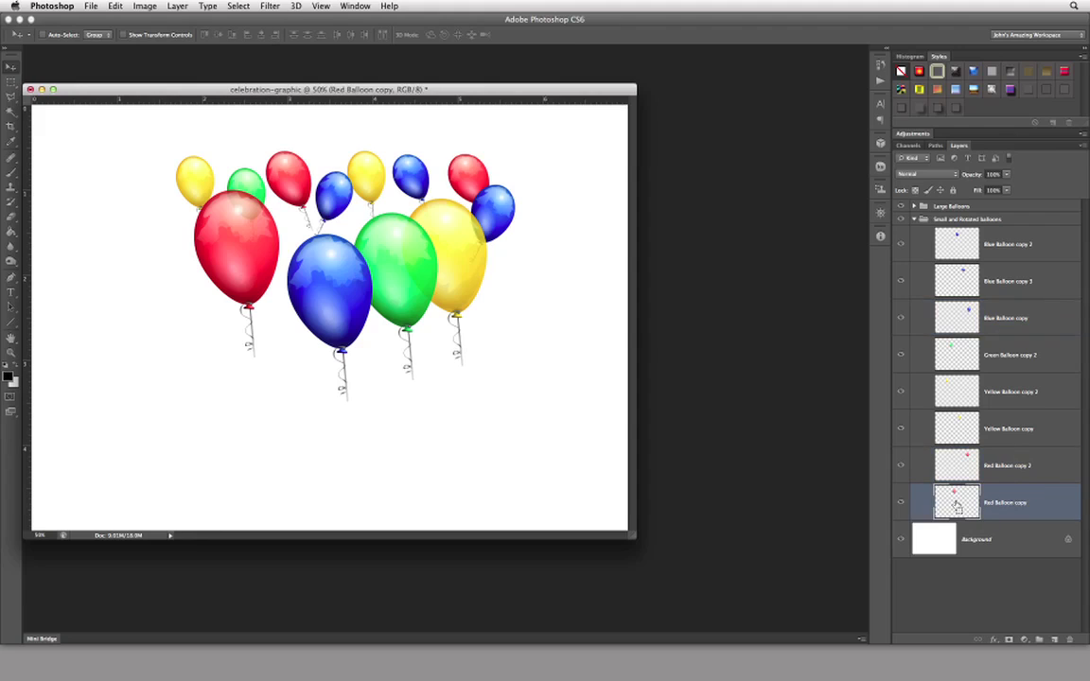
key("super+t")
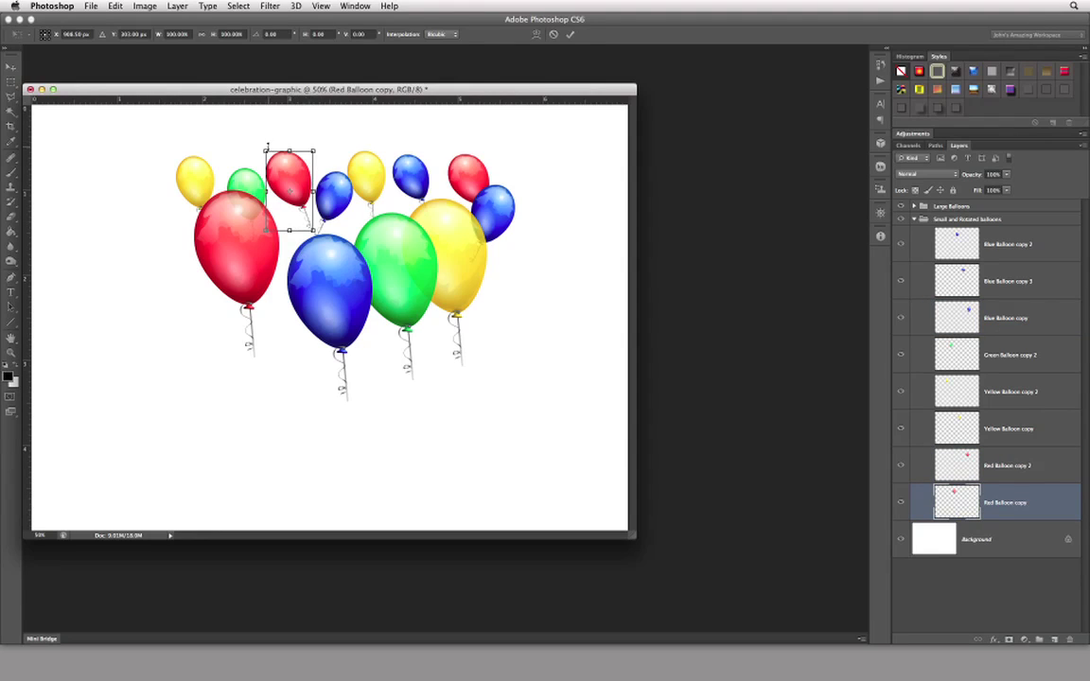
left_click_drag(265, 148, 270, 161)
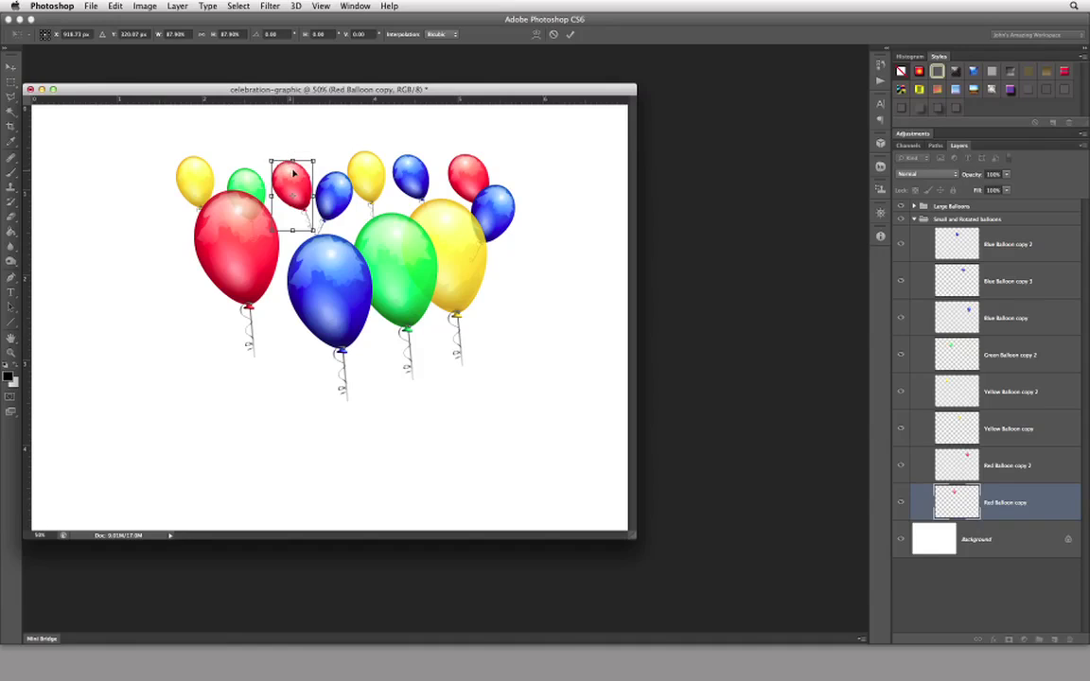
key("Return")
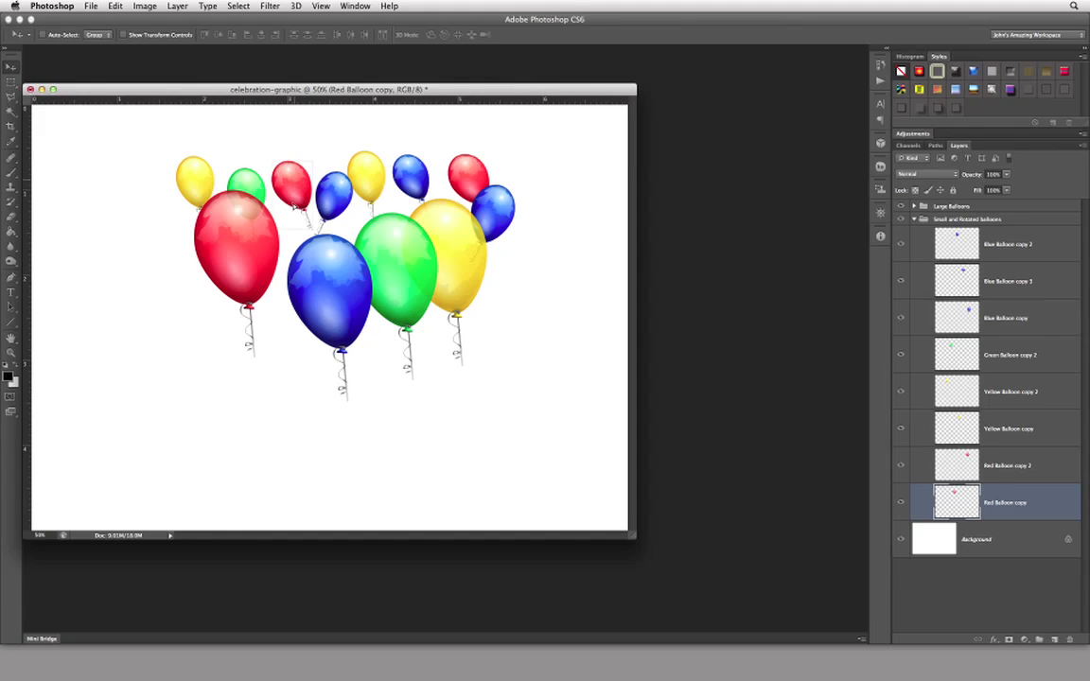
Duplicate the small red balloon into the empty area below the large red balloon and try rotating the duplicate about its centre with Free Transform
left_click_drag(296, 205, 165, 392)
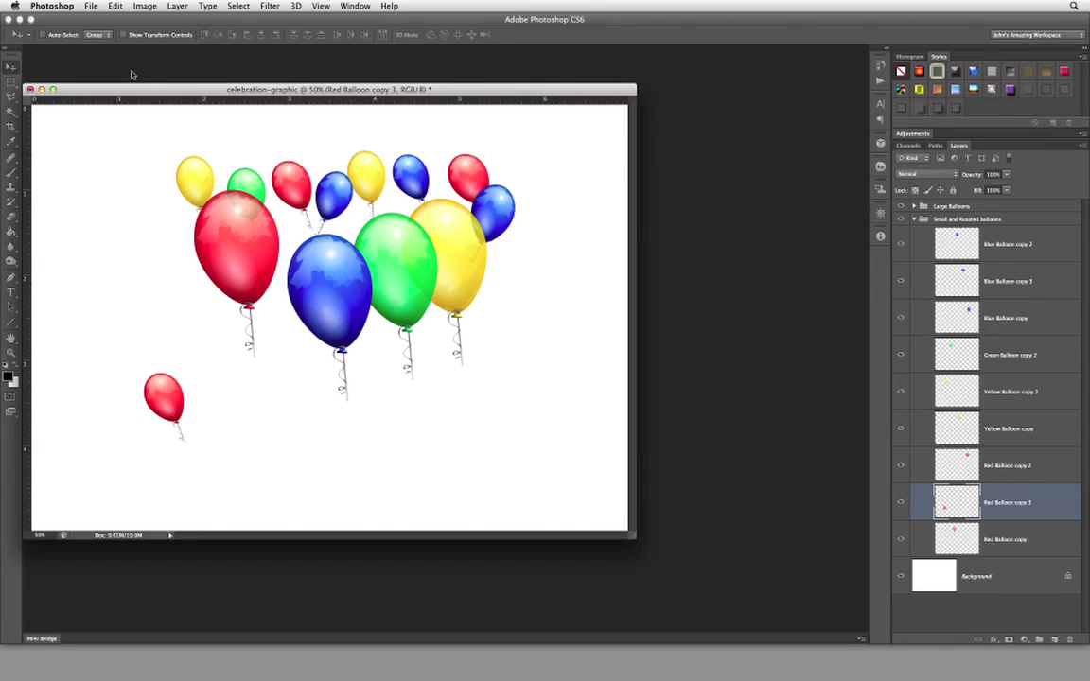
left_click(91, 6)
mouse_move(115, 6)
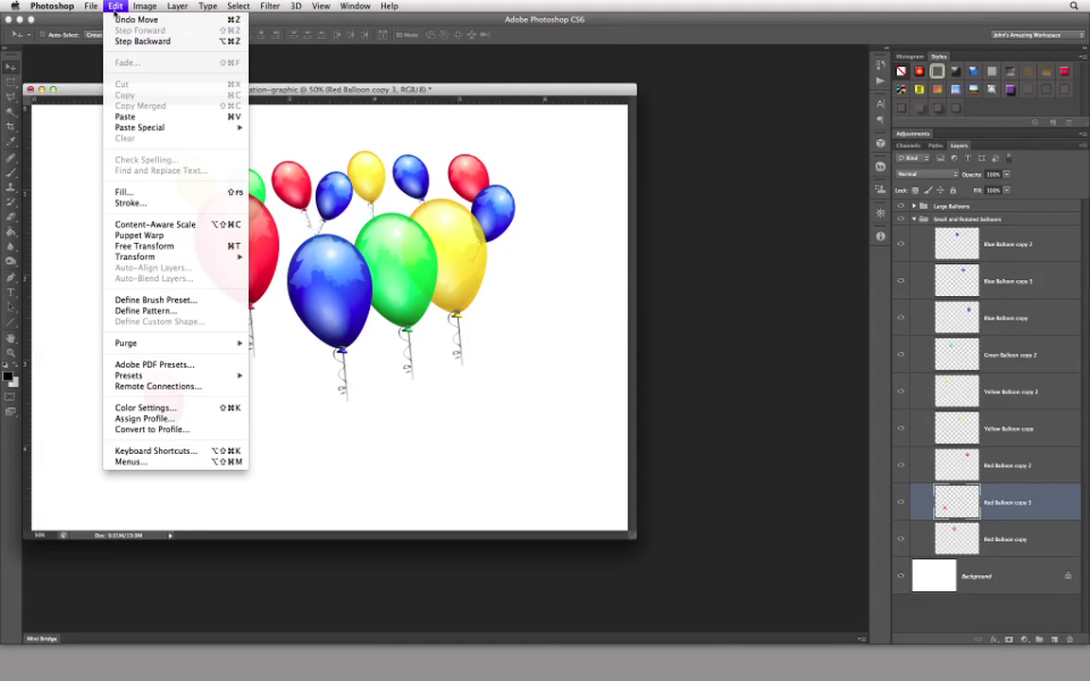
left_click(146, 246)
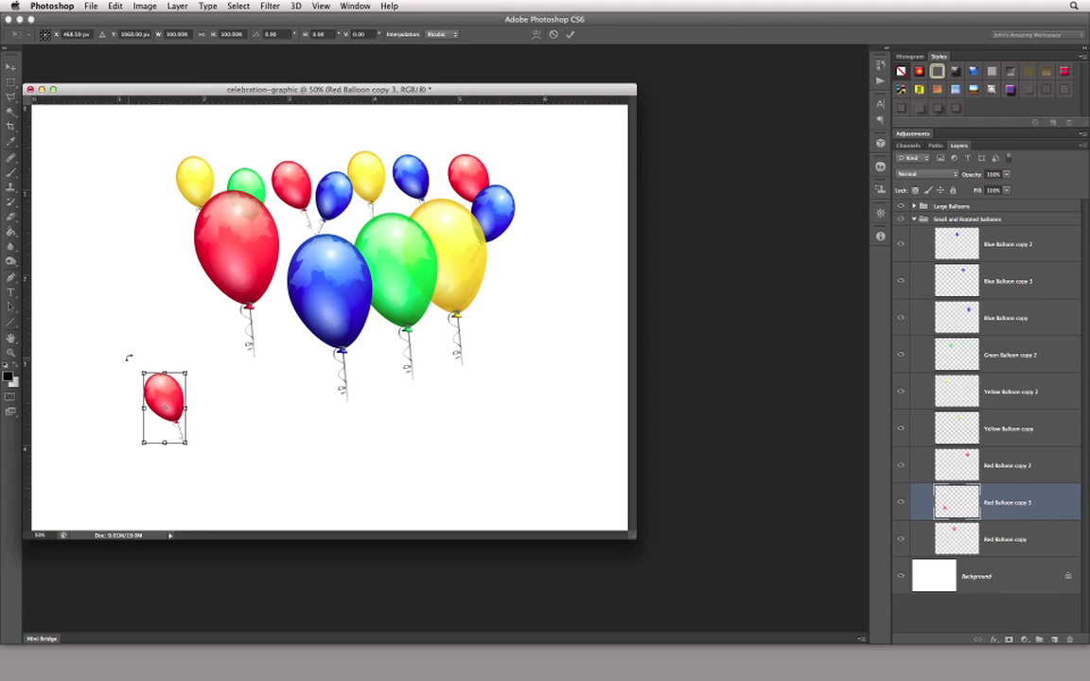
mouse_move(129, 357)
left_mouse_down()
mouse_move(213, 365)
mouse_move(90, 370)
mouse_move(109, 353)
left_mouse_up()
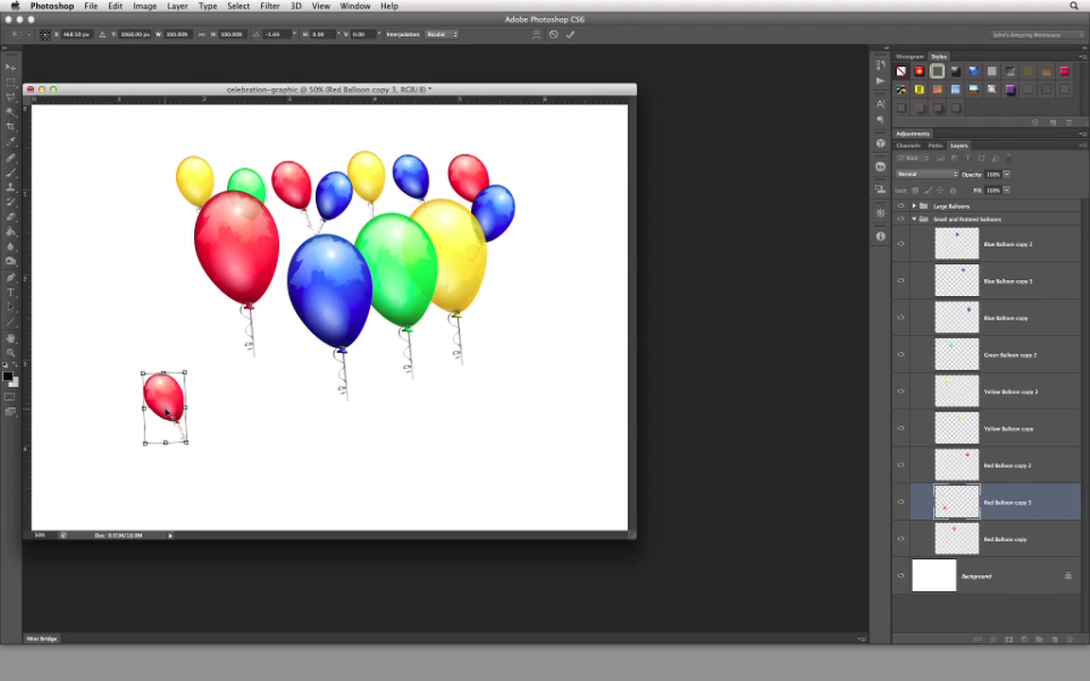
Place the transform's reference point at the end of the balloon's string and rotate the duplicated red balloon to about -8.6°
left_click_drag(165, 412, 186, 442)
left_click_drag(193, 354, 161, 371)
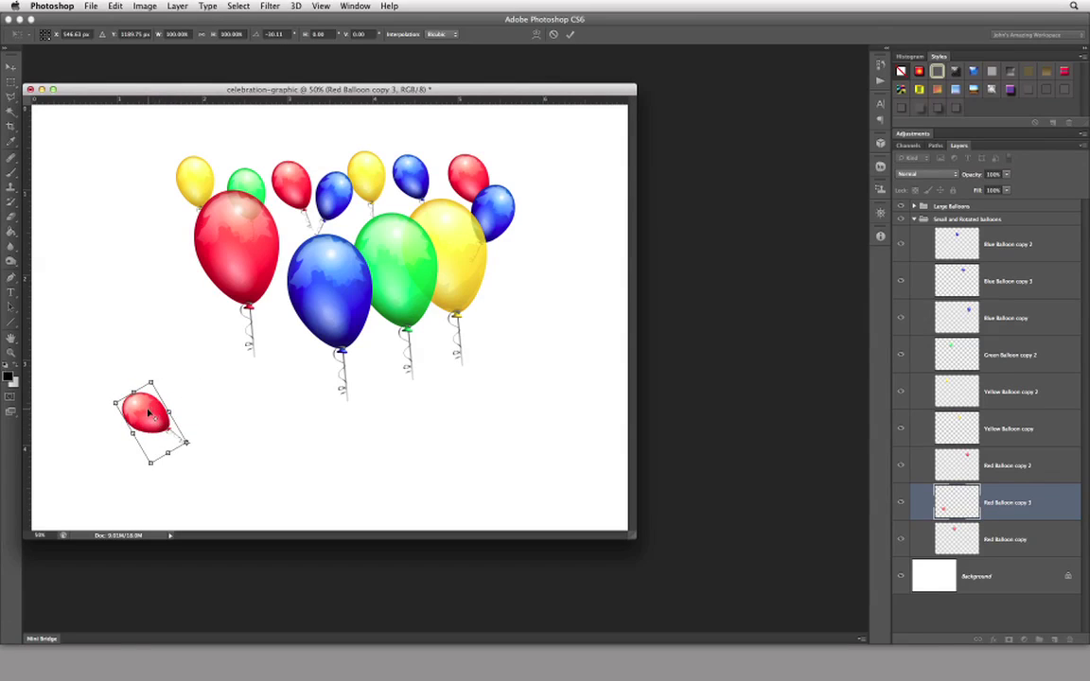
left_click_drag(151, 411, 196, 402)
left_click_drag(136, 328, 176, 311)
mouse_move(204, 371)
left_mouse_down()
mouse_move(194, 343)
mouse_move(187, 376)
left_mouse_up()
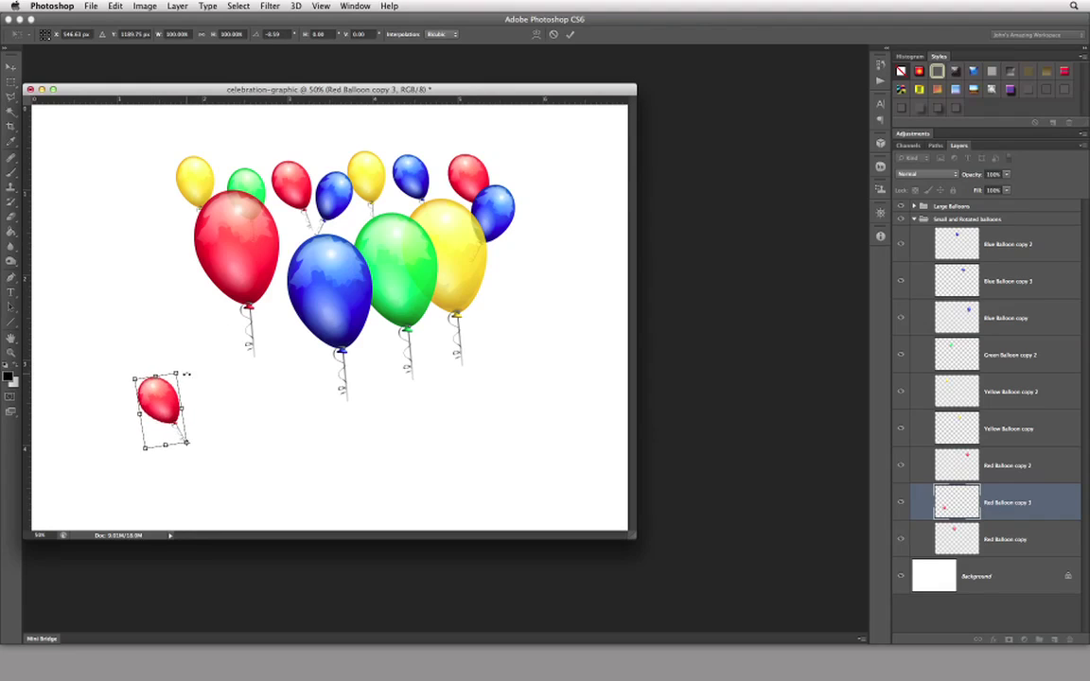
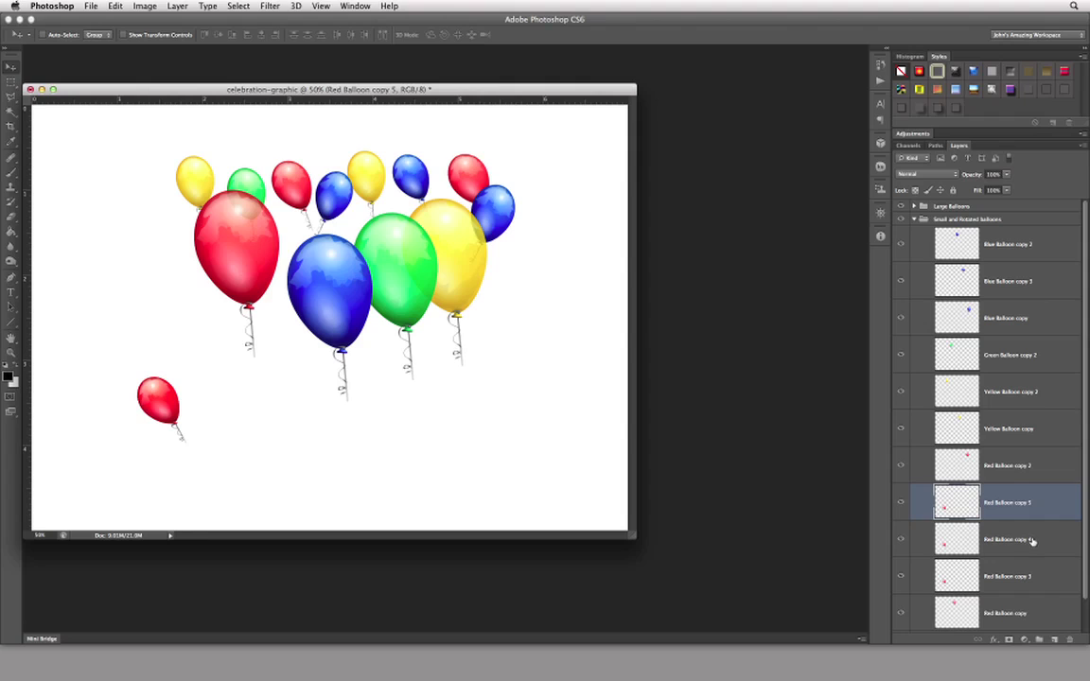
Rotate the Red Balloon copy 4 layer 30° about the end of its string with Free Transform and apply it
left_click(1031, 542)
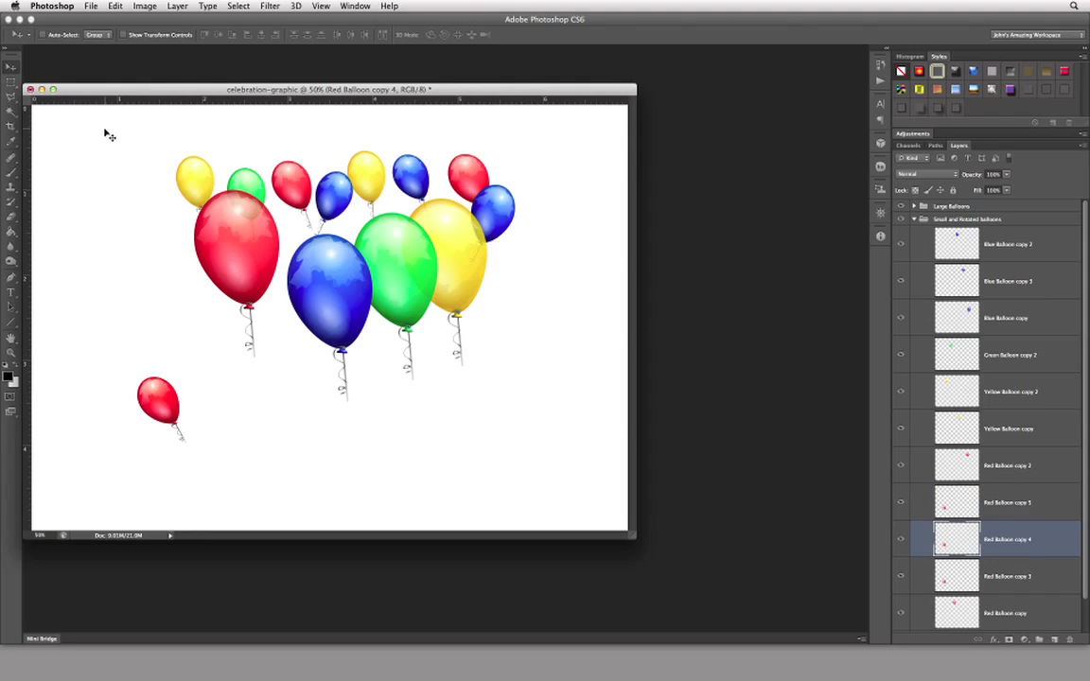
left_click(106, 7)
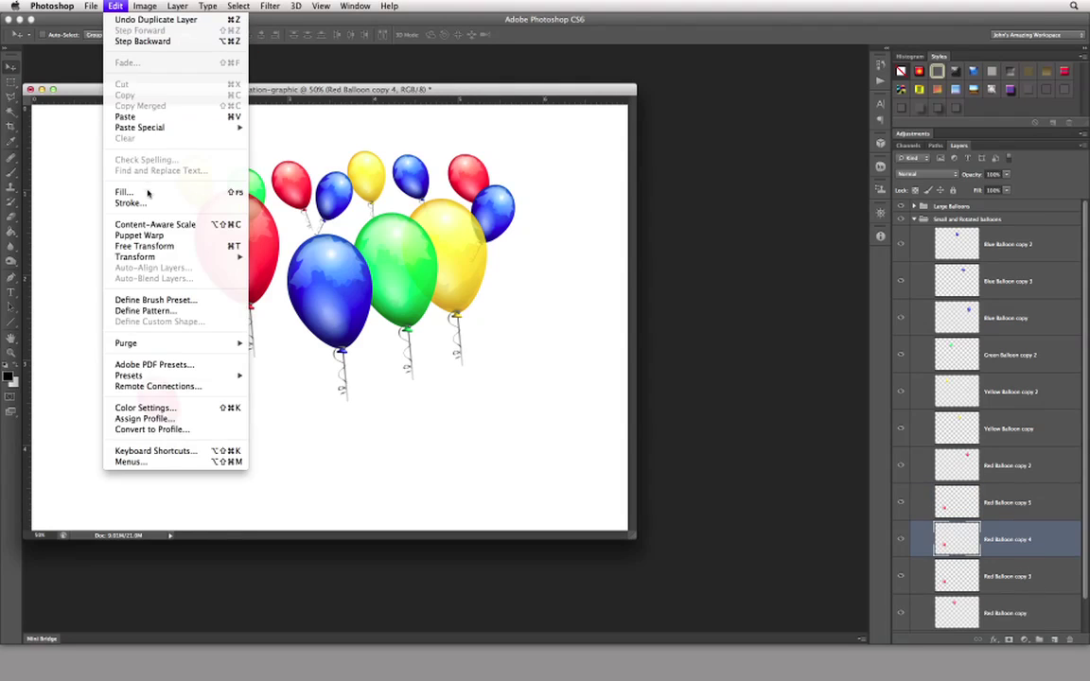
key("Escape")
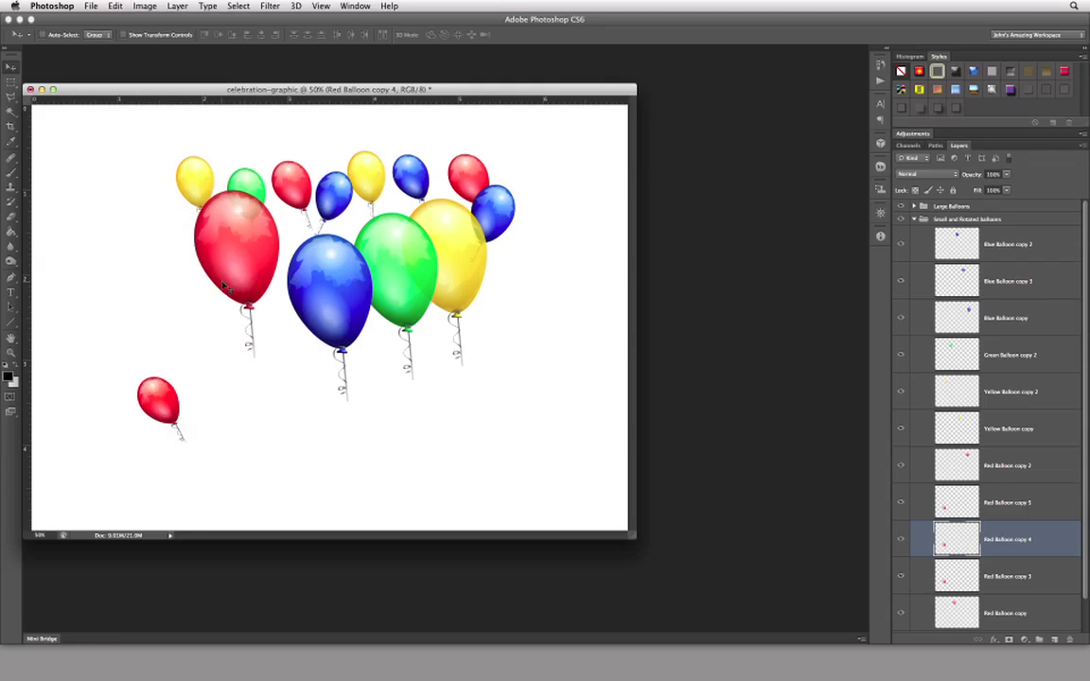
left_click(116, 6)
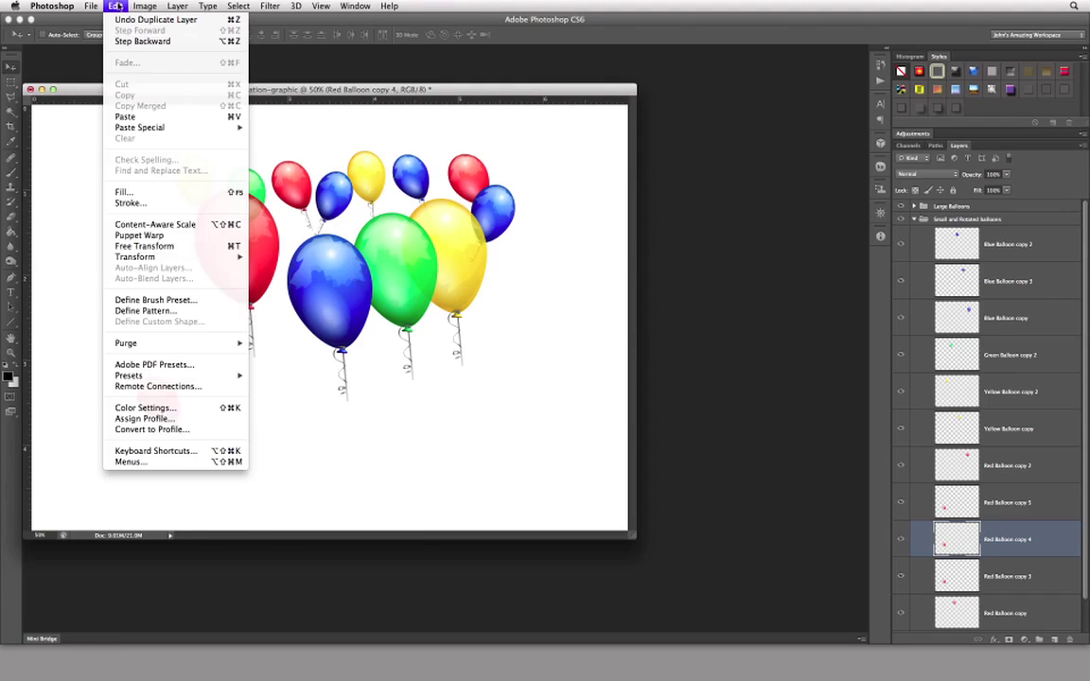
left_click(151, 246)
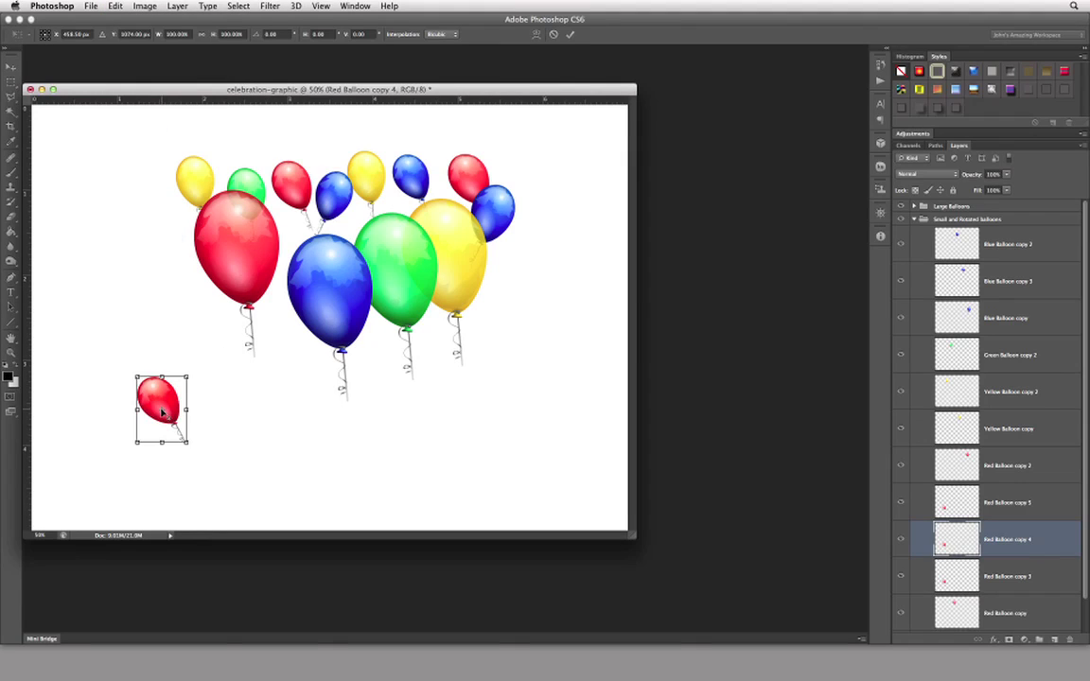
left_click_drag(166, 411, 186, 444)
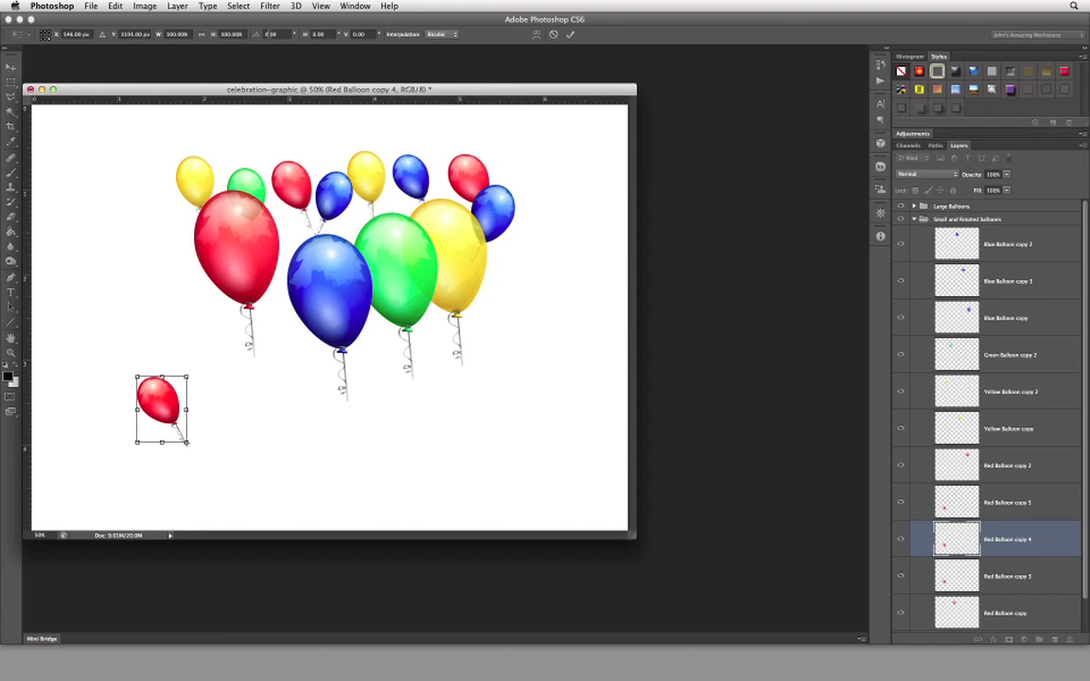
left_click(270, 34)
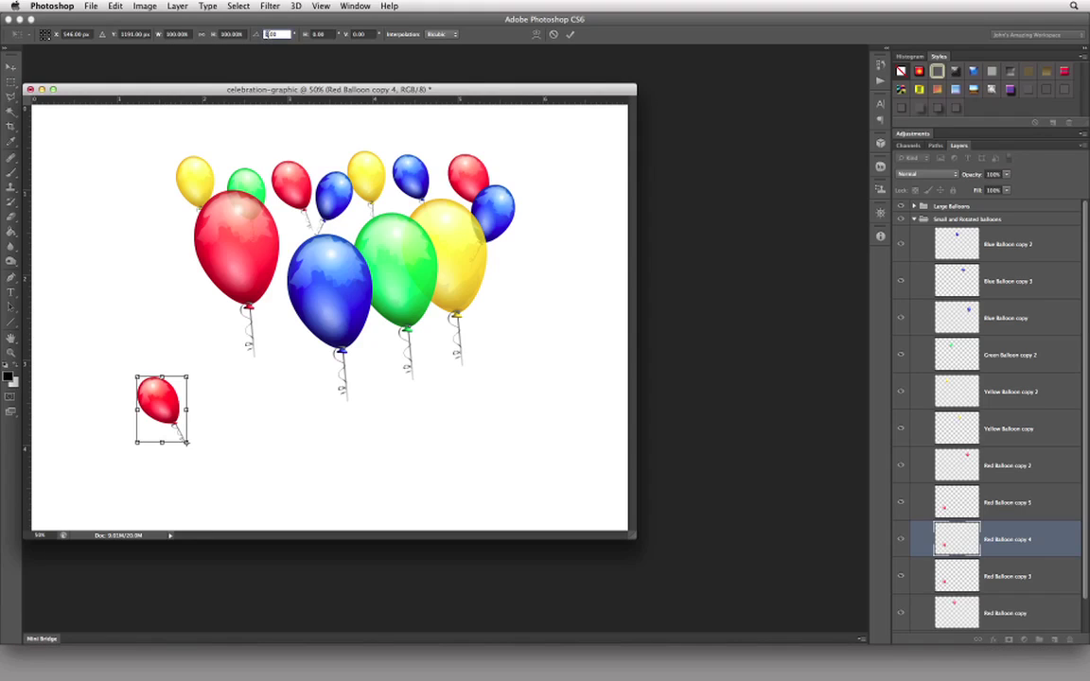
type("30")
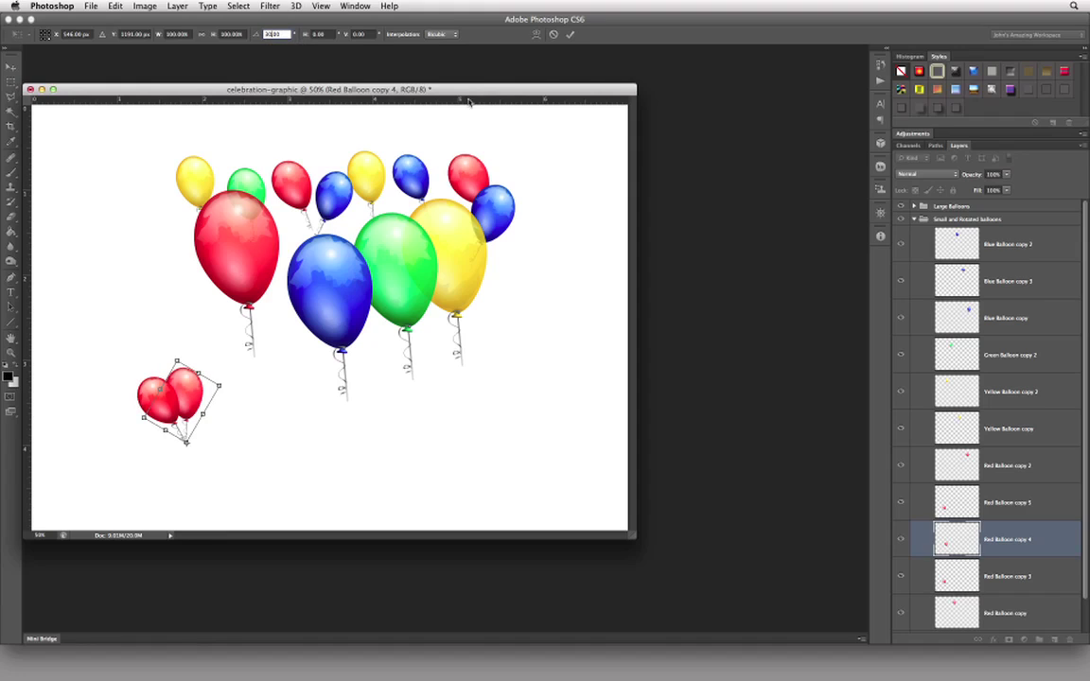
left_click(569, 34)
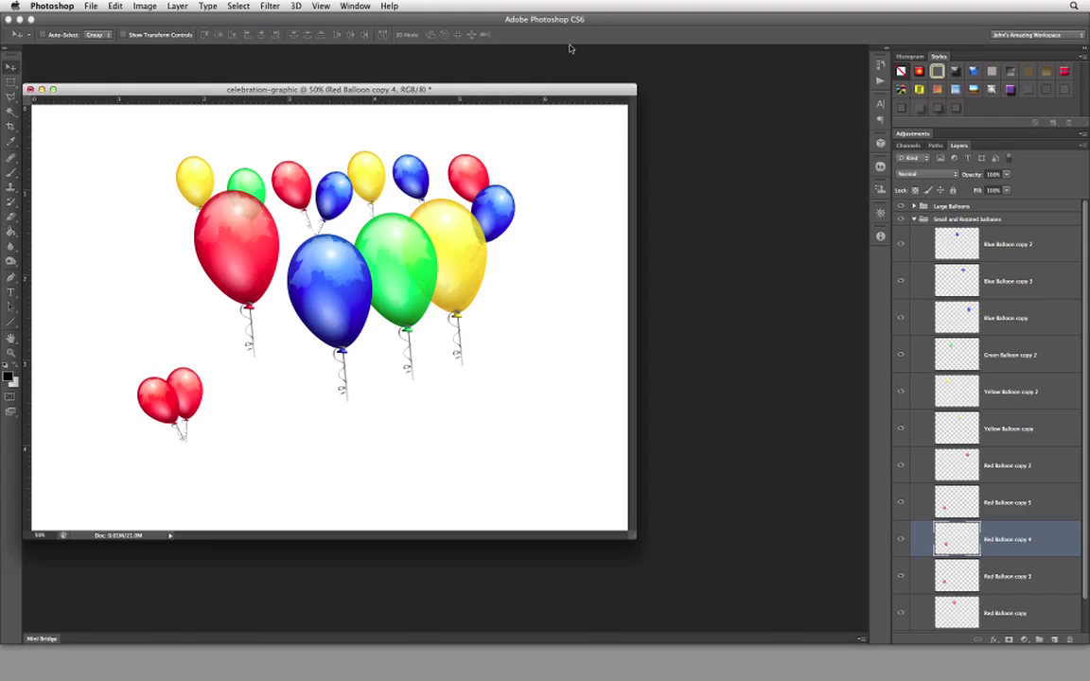
Rotate the Red Balloon copy 5 layer 60° about the end of its string with Free Transform and apply it
left_click(1010, 503)
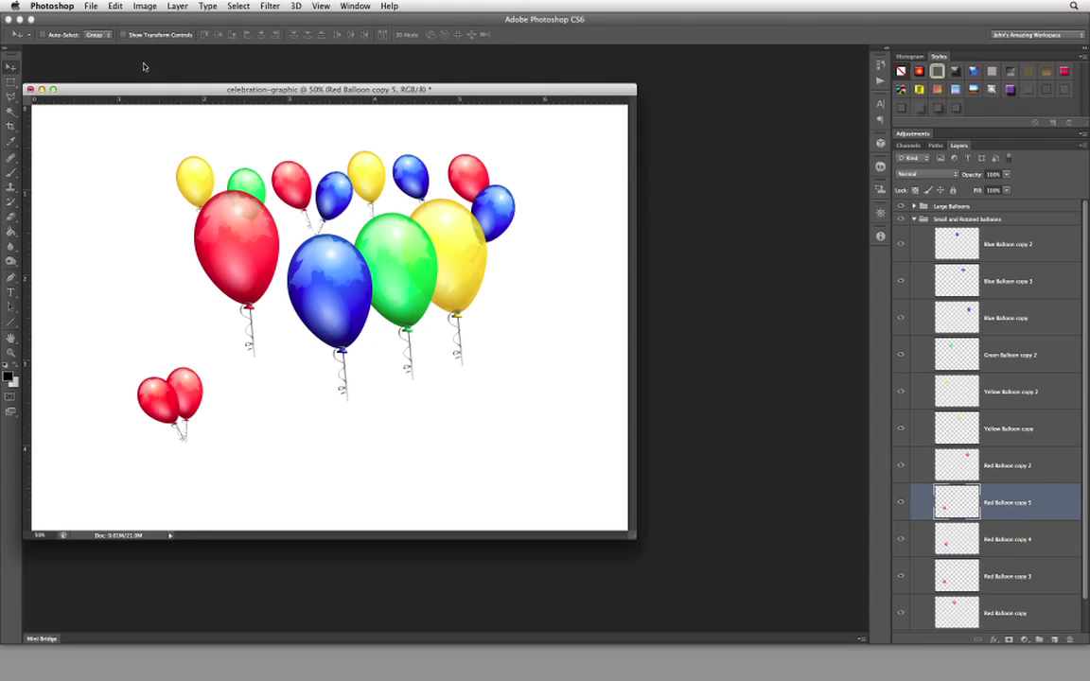
left_click(108, 7)
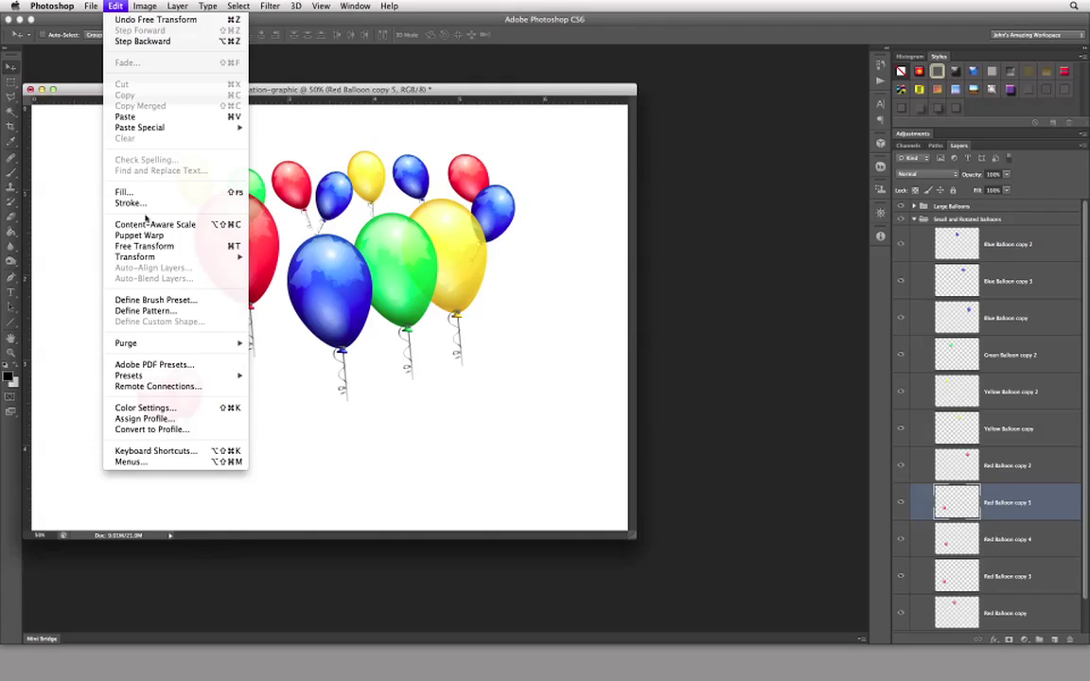
left_click(150, 245)
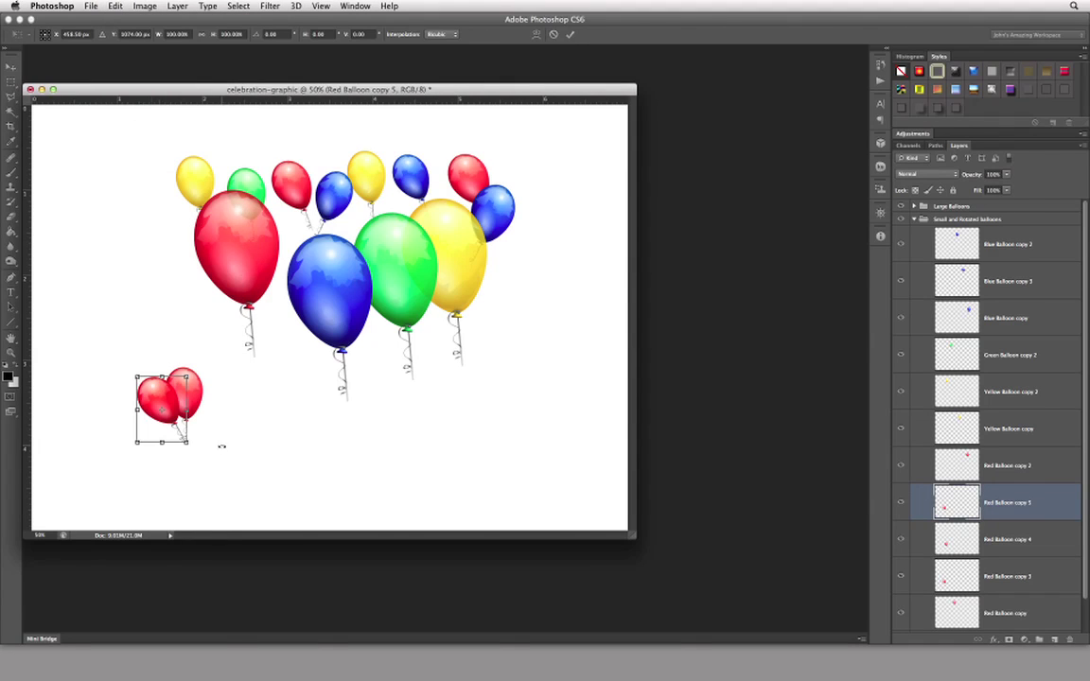
left_click_drag(162, 409, 188, 439)
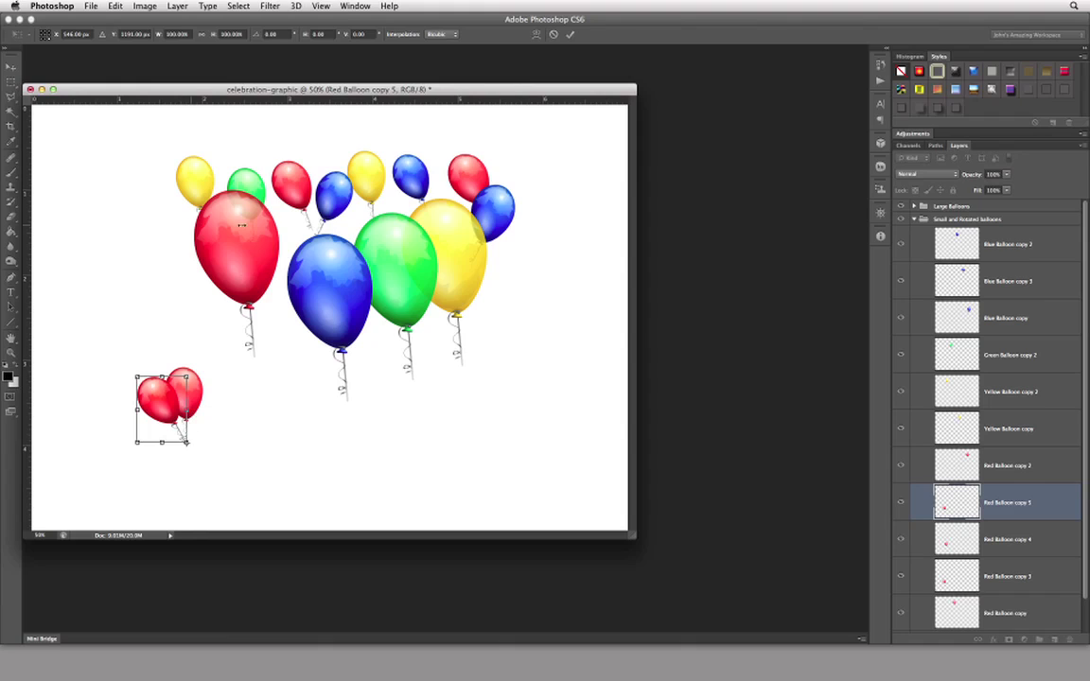
left_click(269, 34)
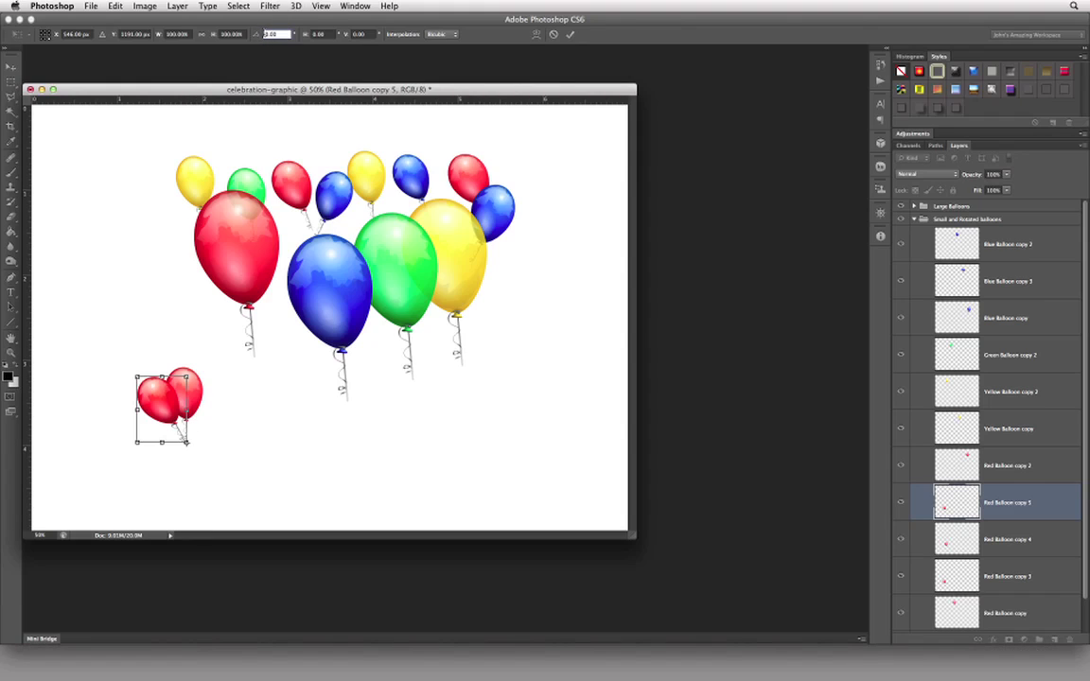
type("60")
key("Return")
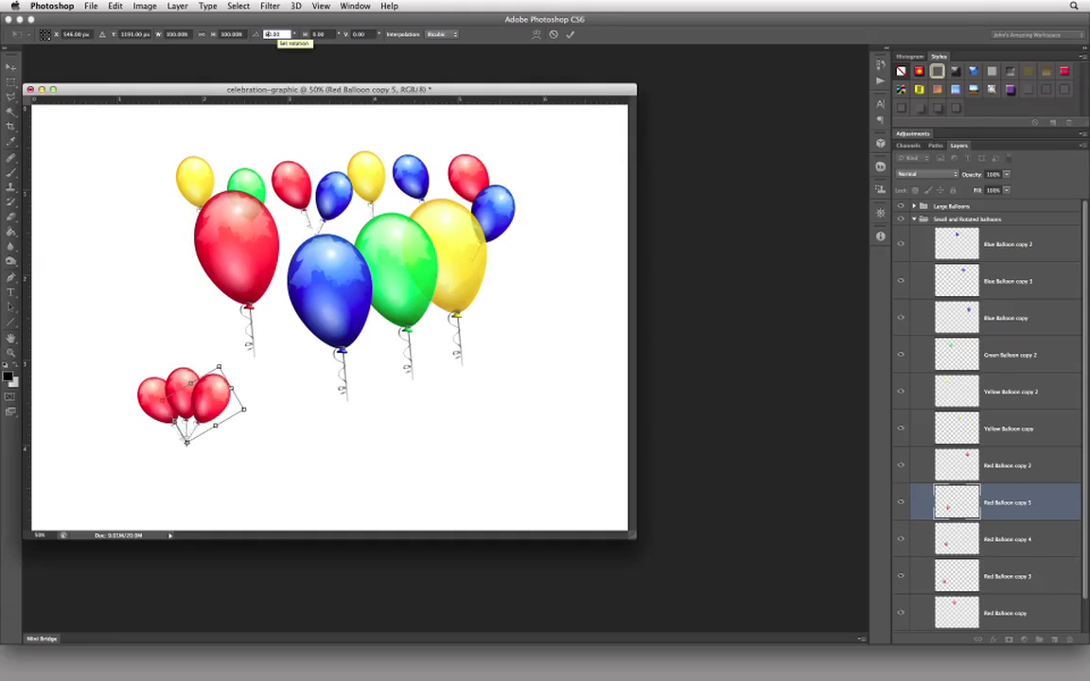
left_click(570, 34)
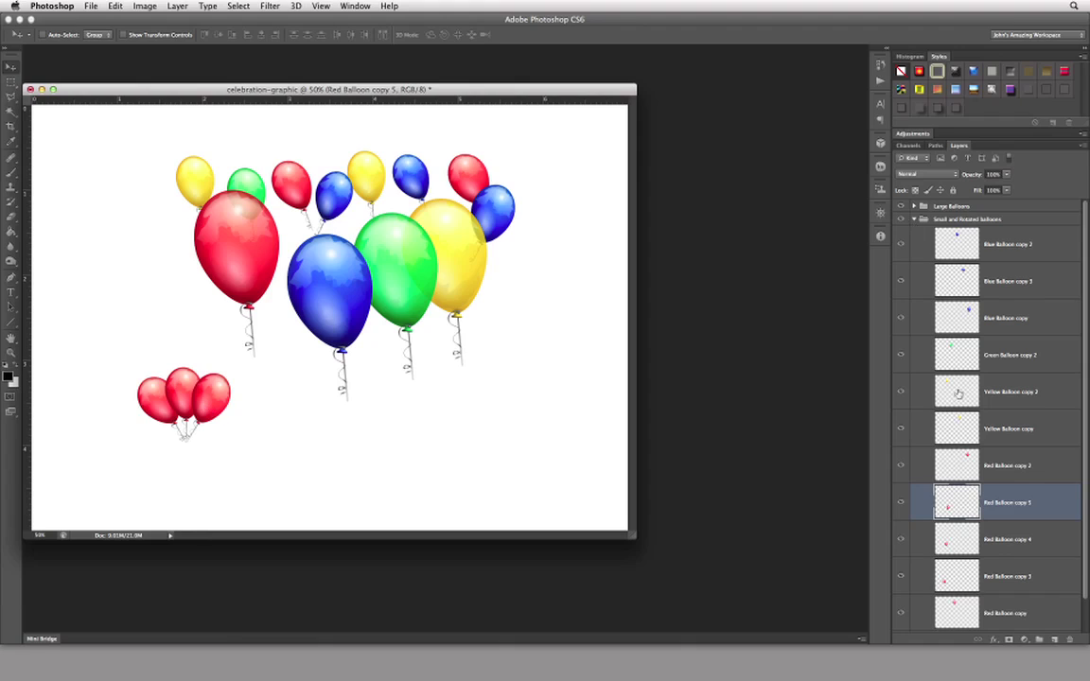
Delete the Red Balloon copy 3, copy 4 and copy 5 layers and collapse the Small and Rotated balloons group
left_click(1027, 579, "shift")
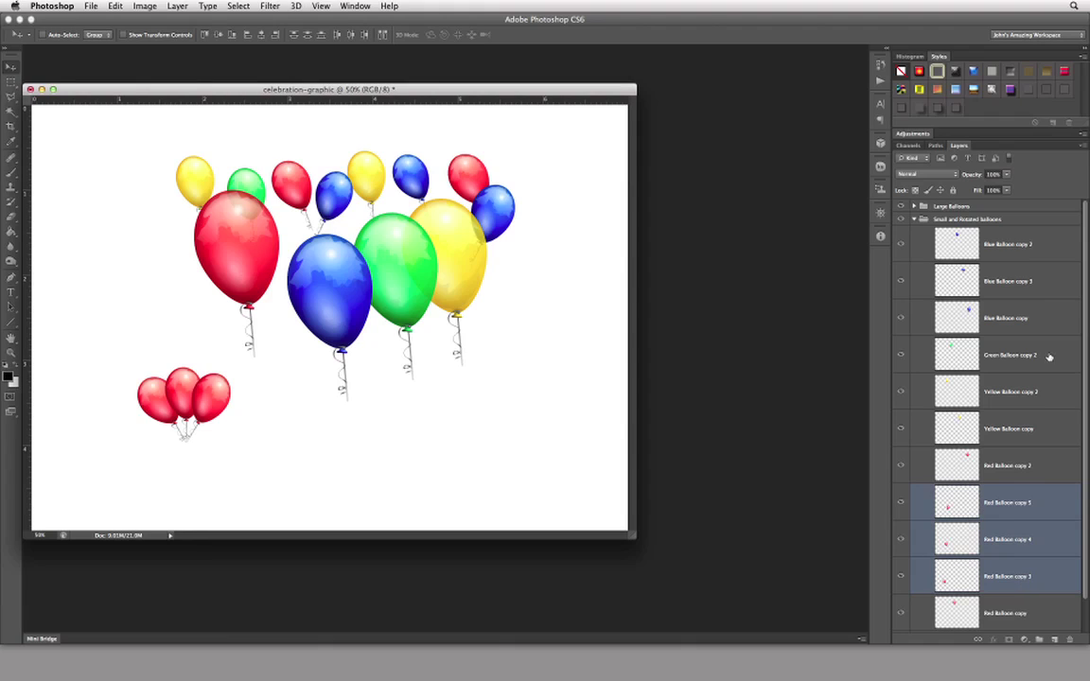
key("Delete")
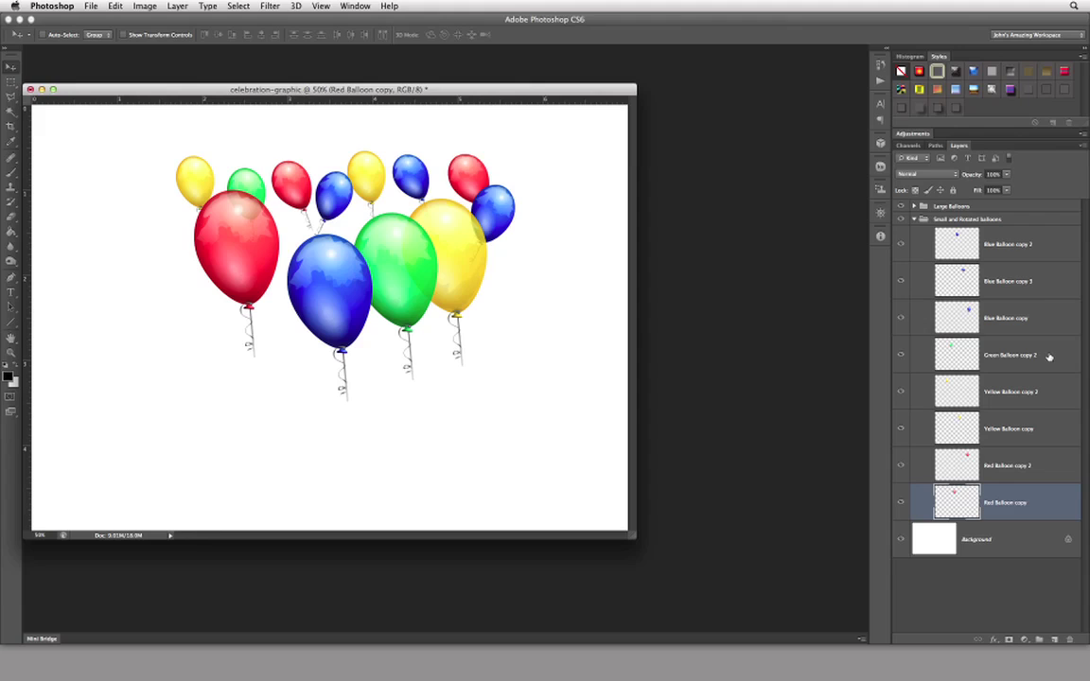
left_click(912, 219)
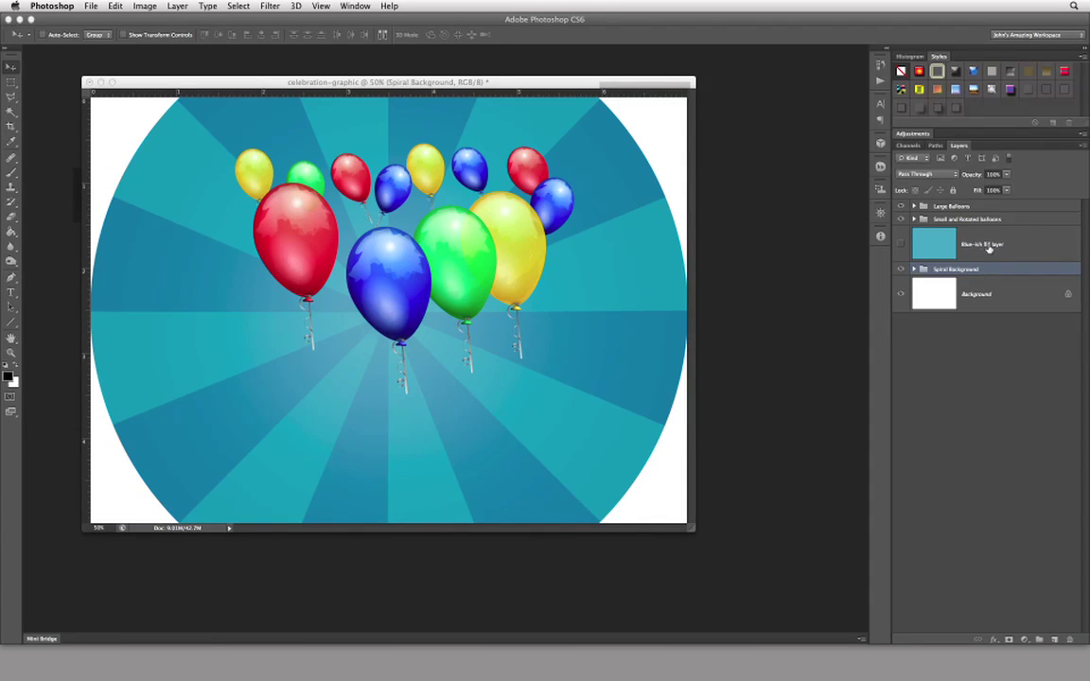
Compare the artwork with the Blue-ish fill layer shown and hidden, leaving the layer hidden
left_click(902, 245)
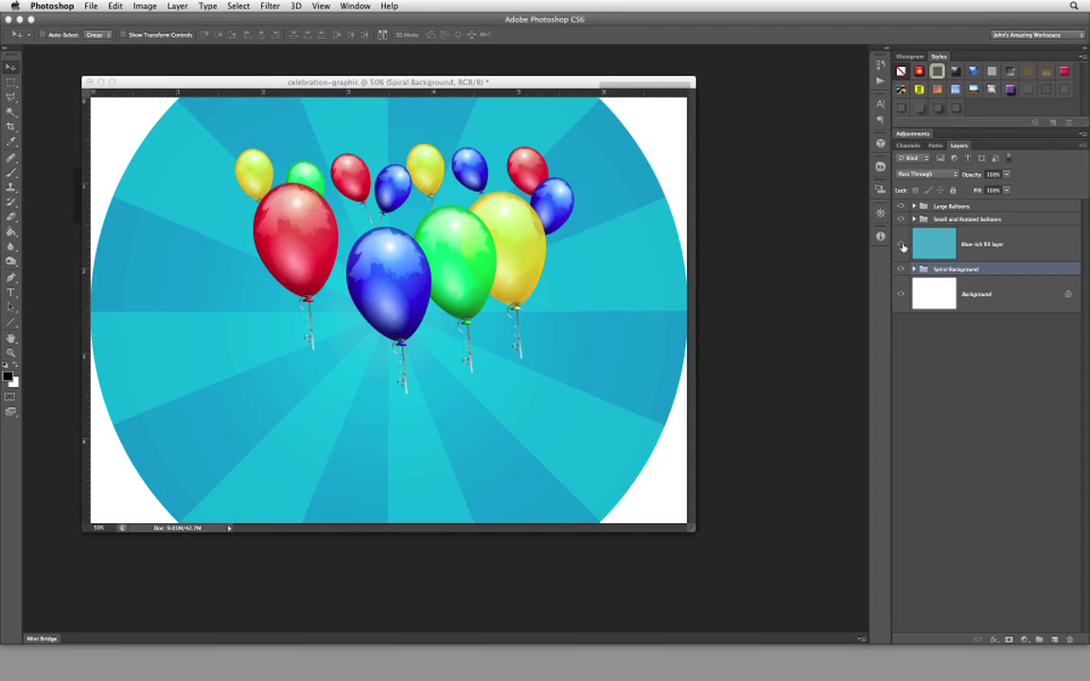
left_click(902, 245)
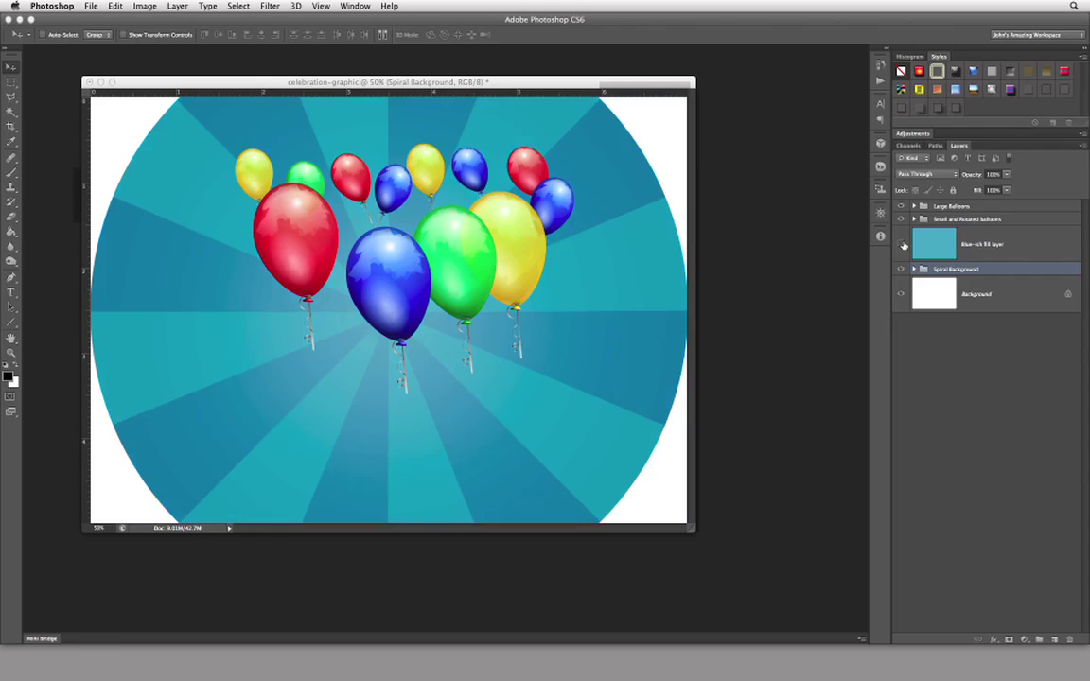
left_click(903, 245)
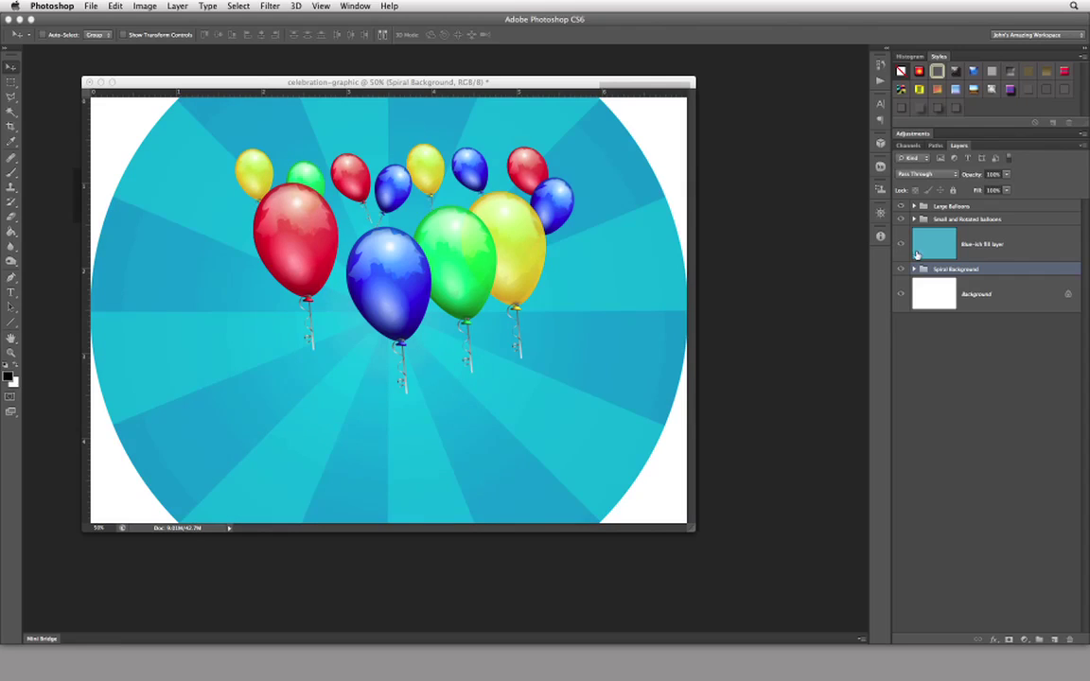
left_click(902, 245)
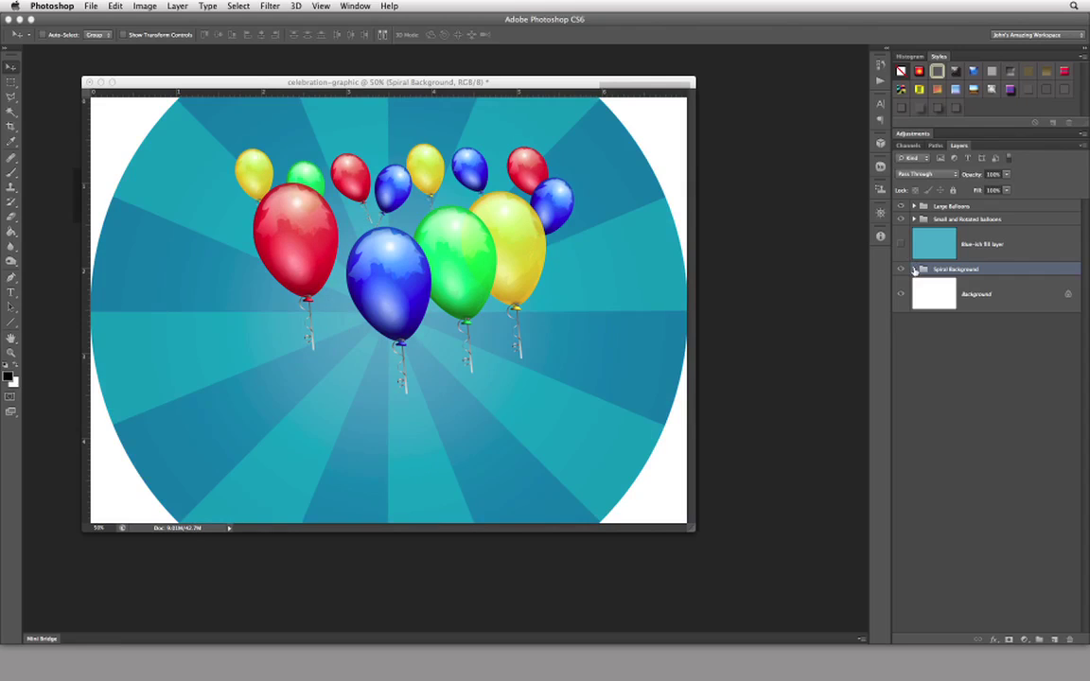
Expand the Spiral Background group and compare the background with the Color Fill 2 layer hidden and shown
left_click(915, 270)
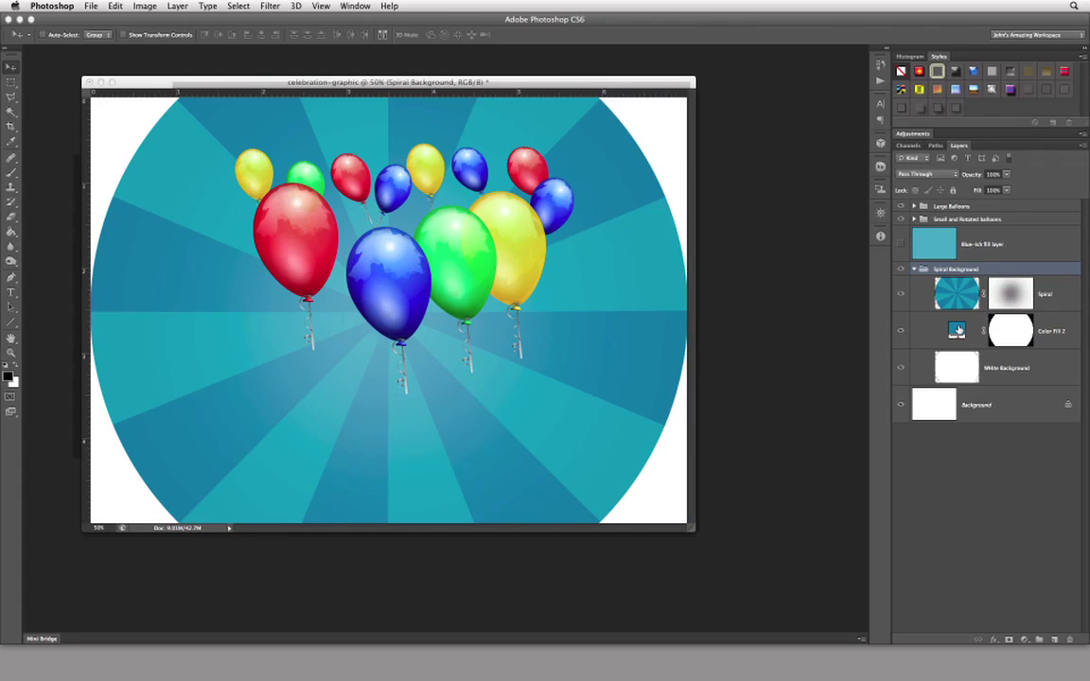
left_click(904, 332)
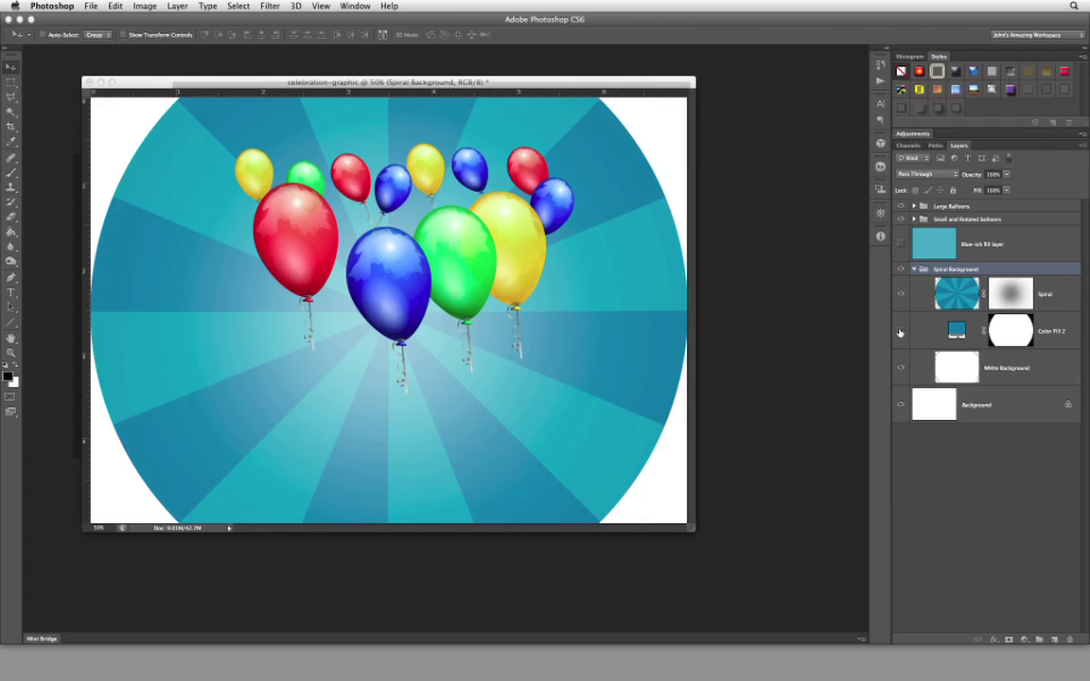
left_click(900, 332)
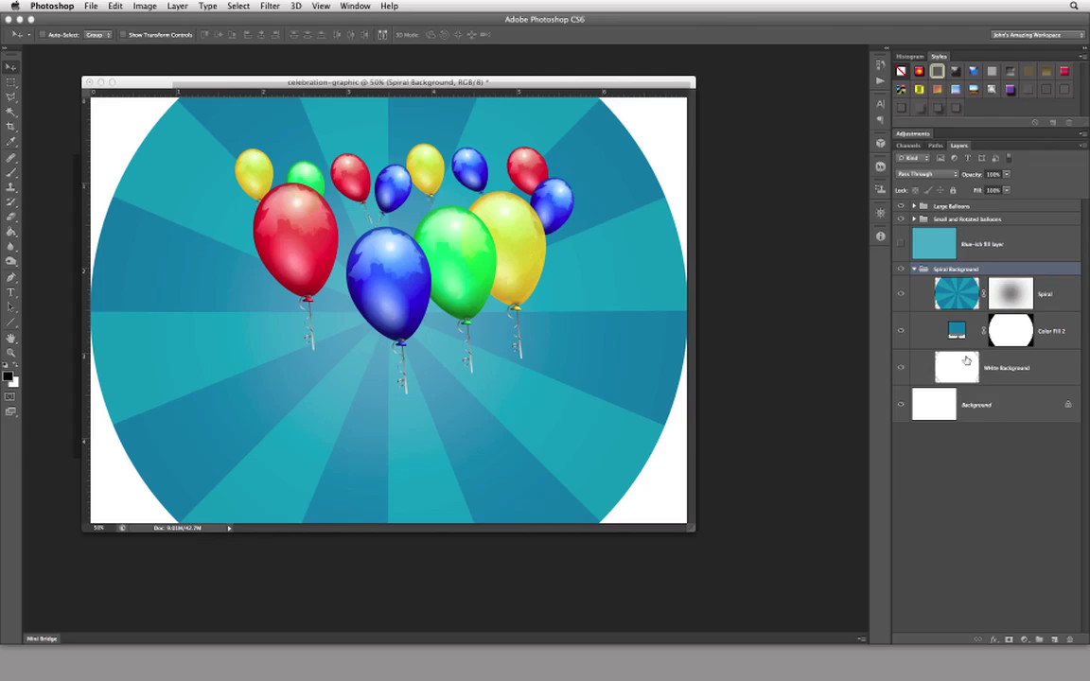
Try the Color Fill 2 layer at 100% opacity, set it to 50%, and collapse the Spiral Background group
left_click(931, 331)
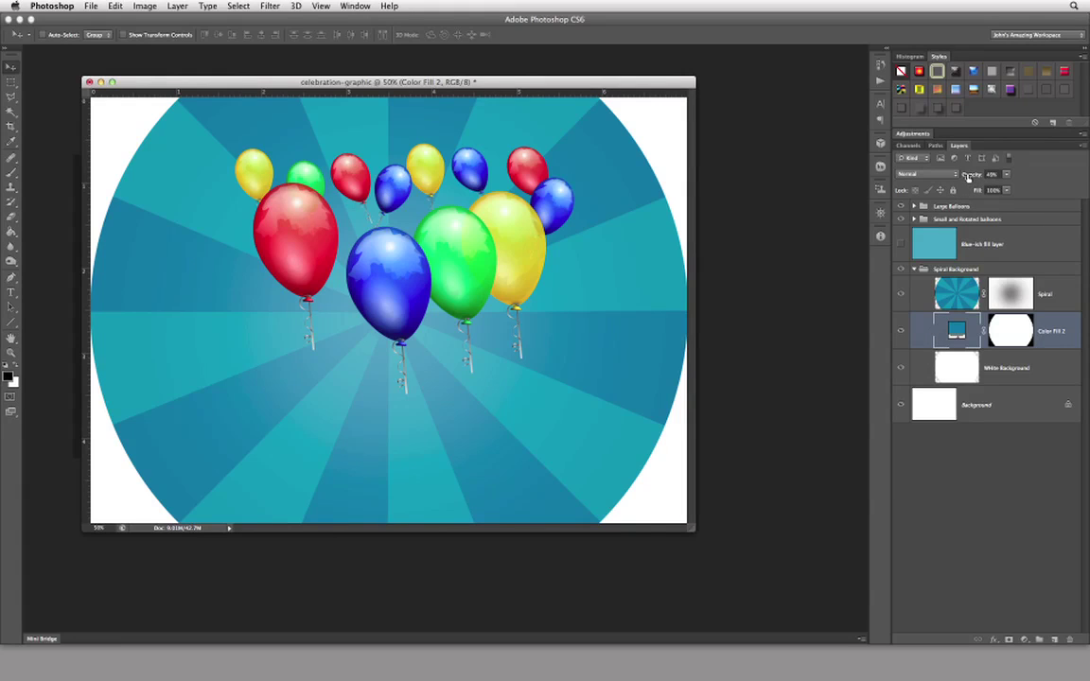
left_click_drag(968, 177, 1024, 179)
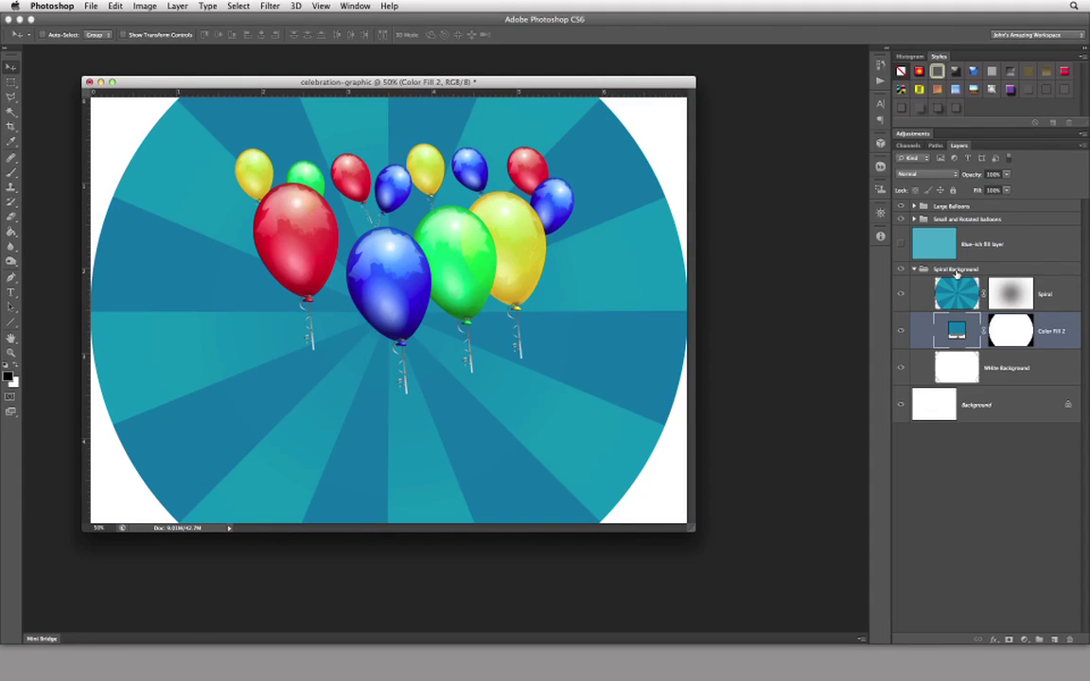
key("5")
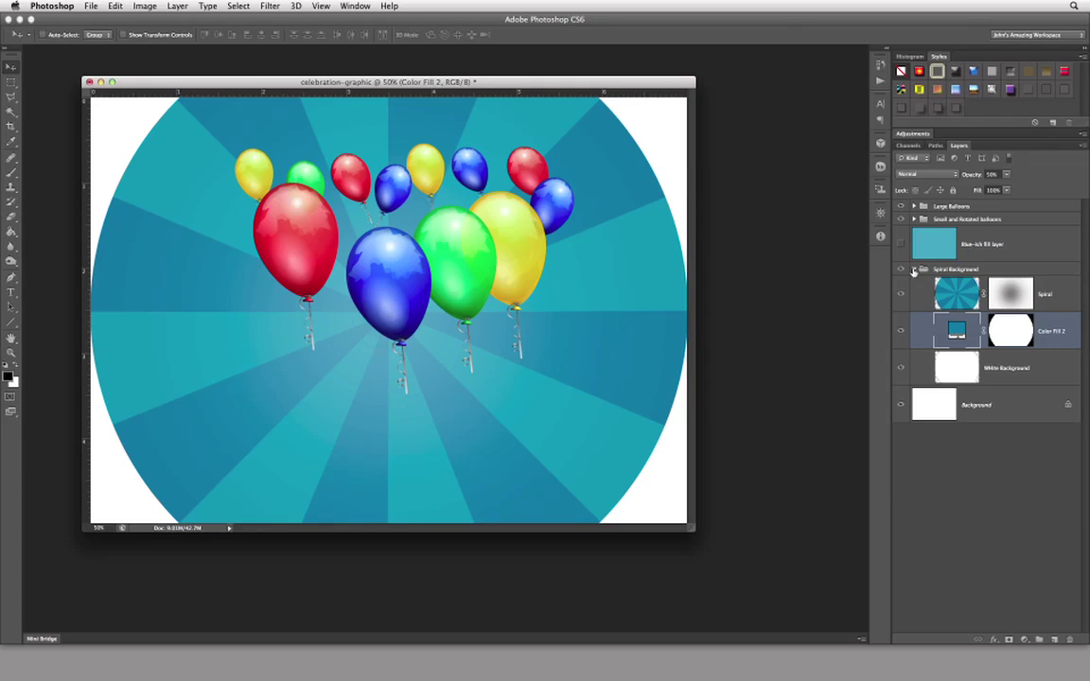
left_click(914, 271)
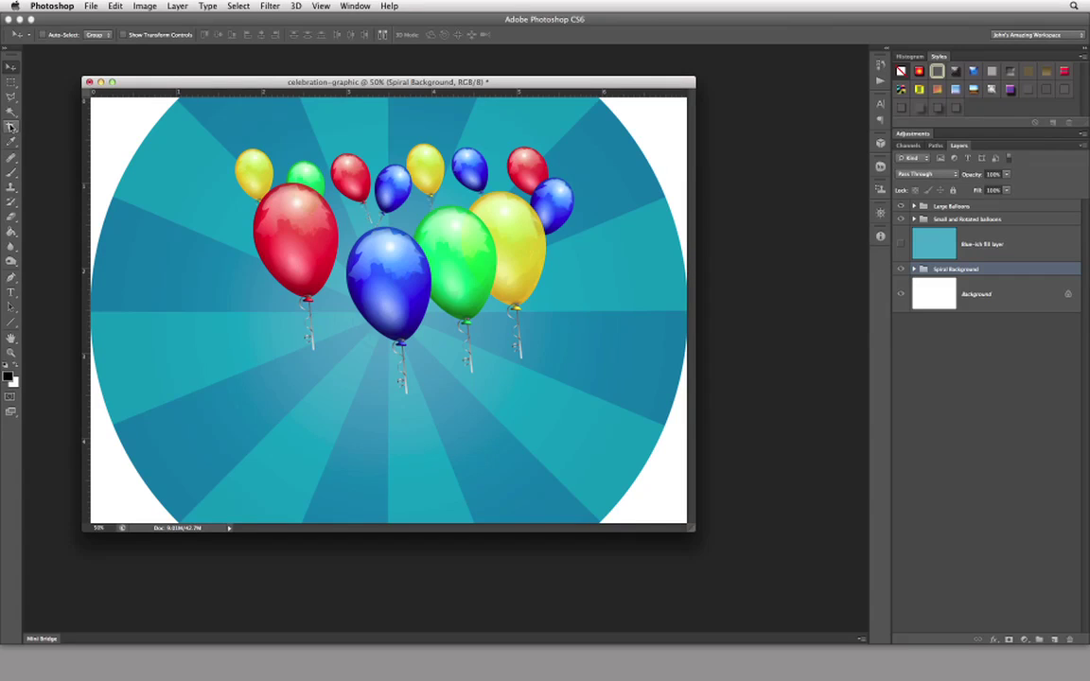
Check the document's pixel dimensions, print size and resolution in the Image Size dialog
left_click(147, 7)
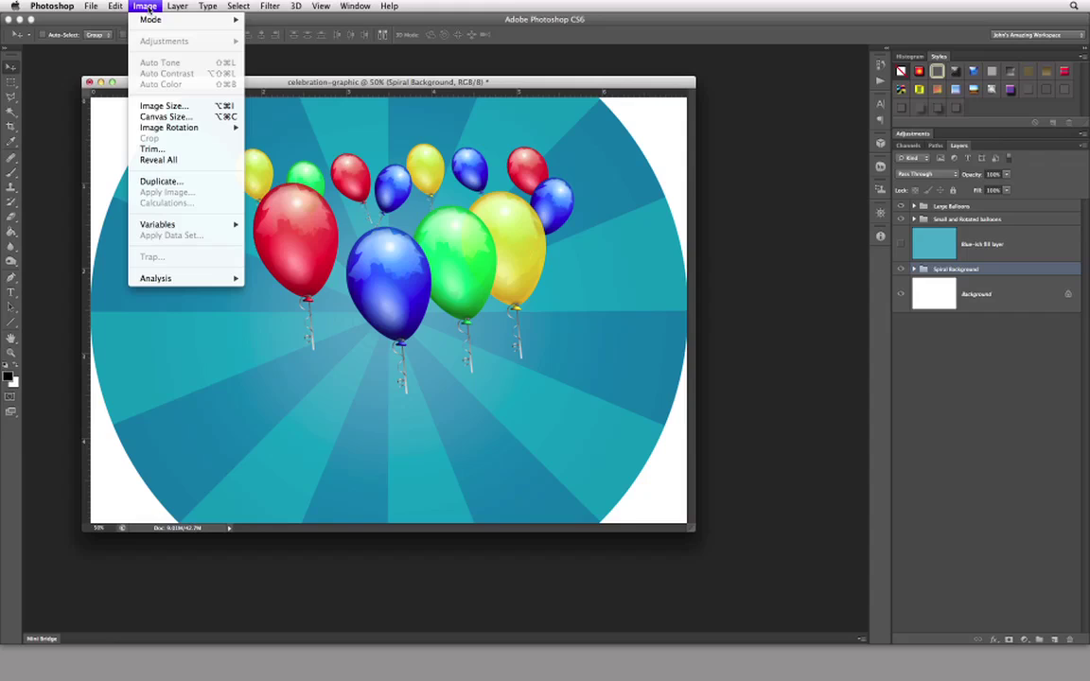
left_click(177, 104)
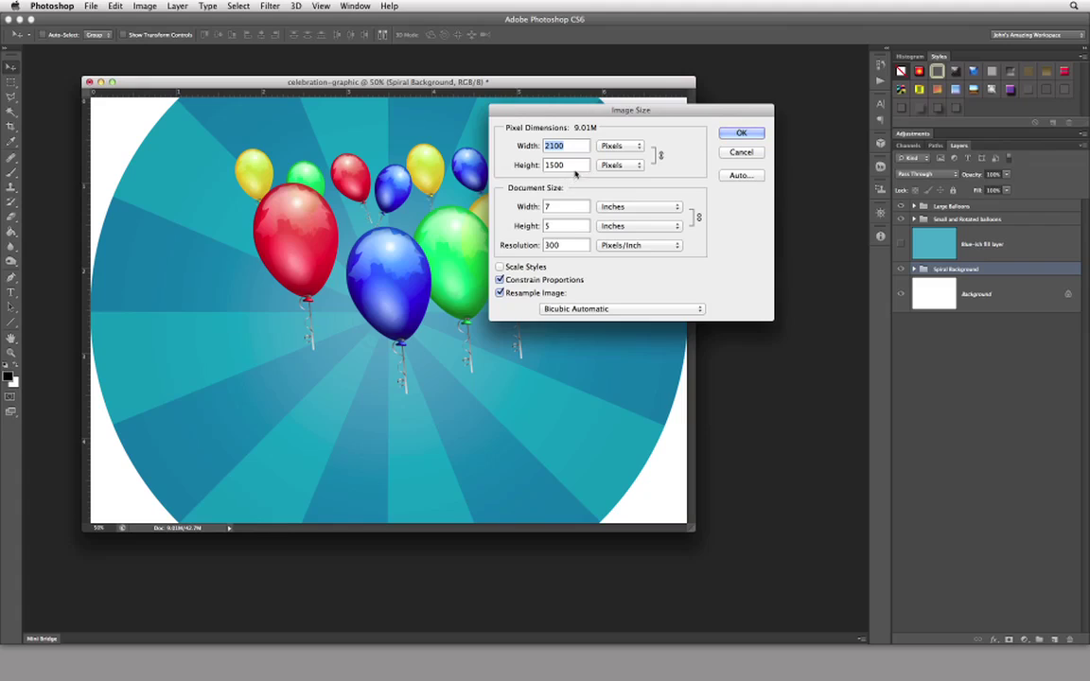
left_click(742, 136)
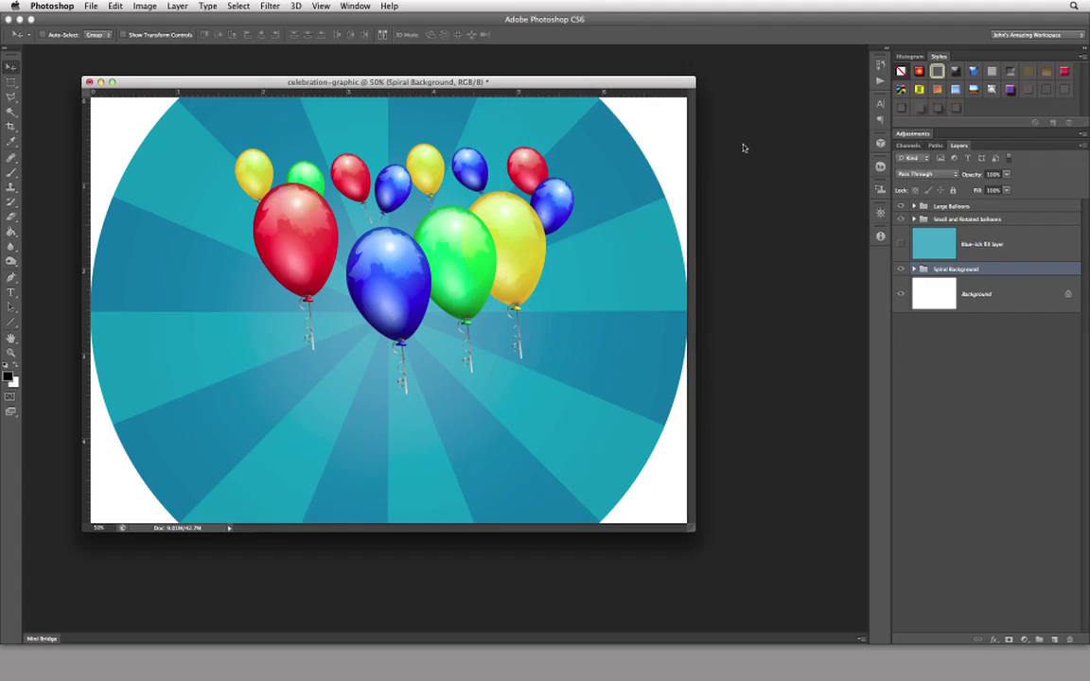
Crop the canvas to a centred square with the Crop tool's 1 x 1 (Square) ratio
left_click(10, 126)
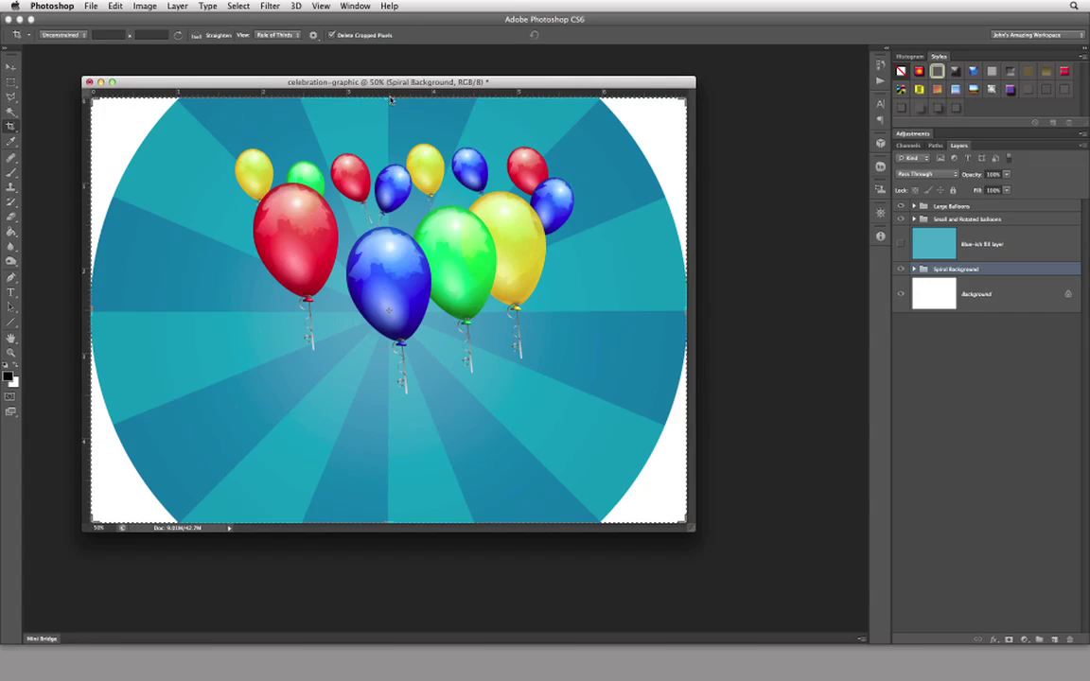
left_click_drag(390, 98, 393, 146)
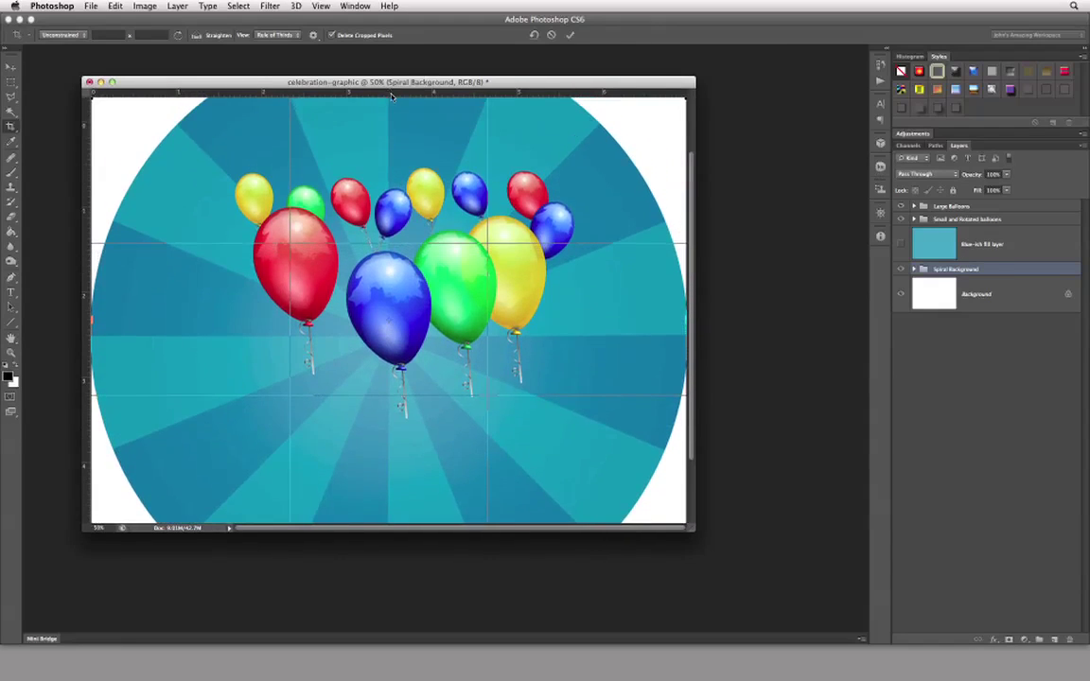
key("Escape")
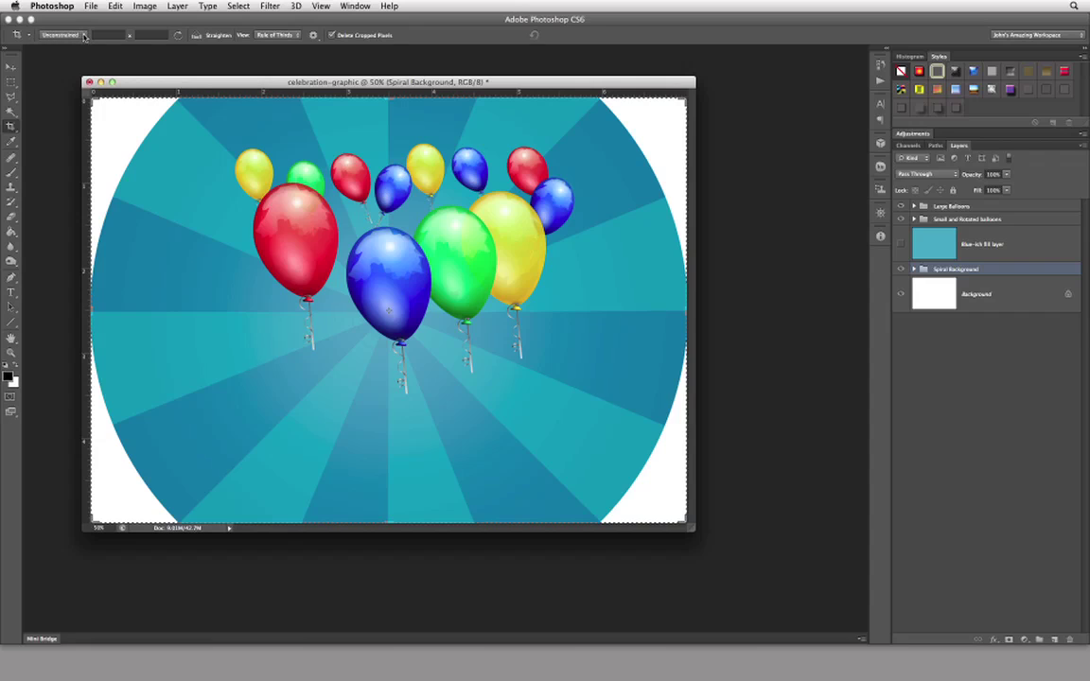
left_click(85, 35)
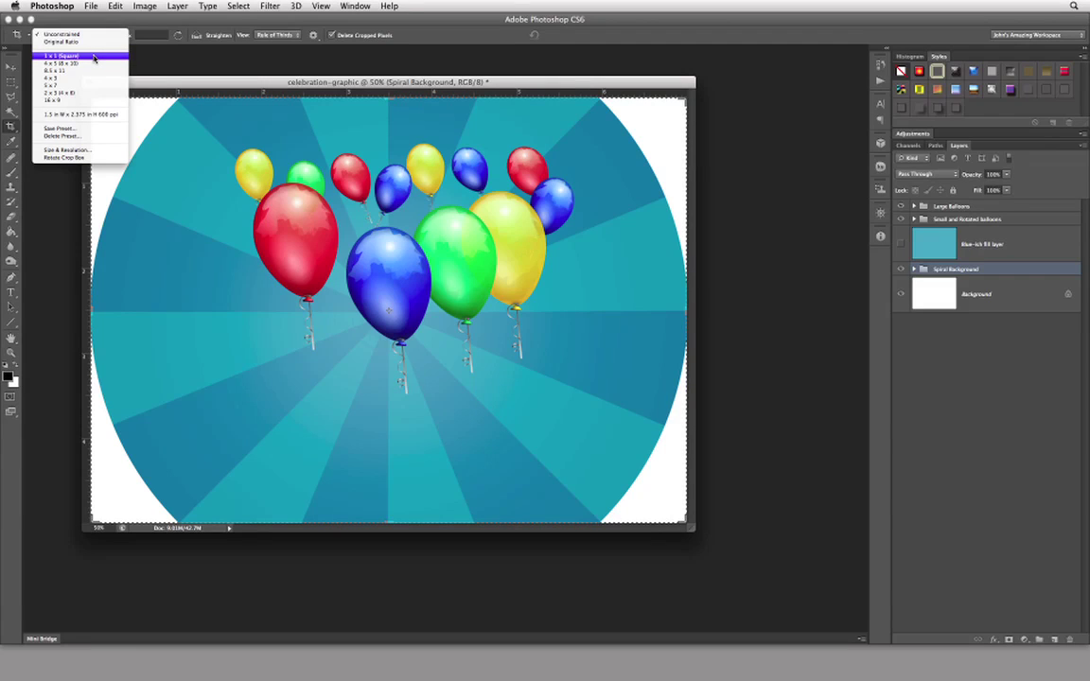
left_click(94, 58)
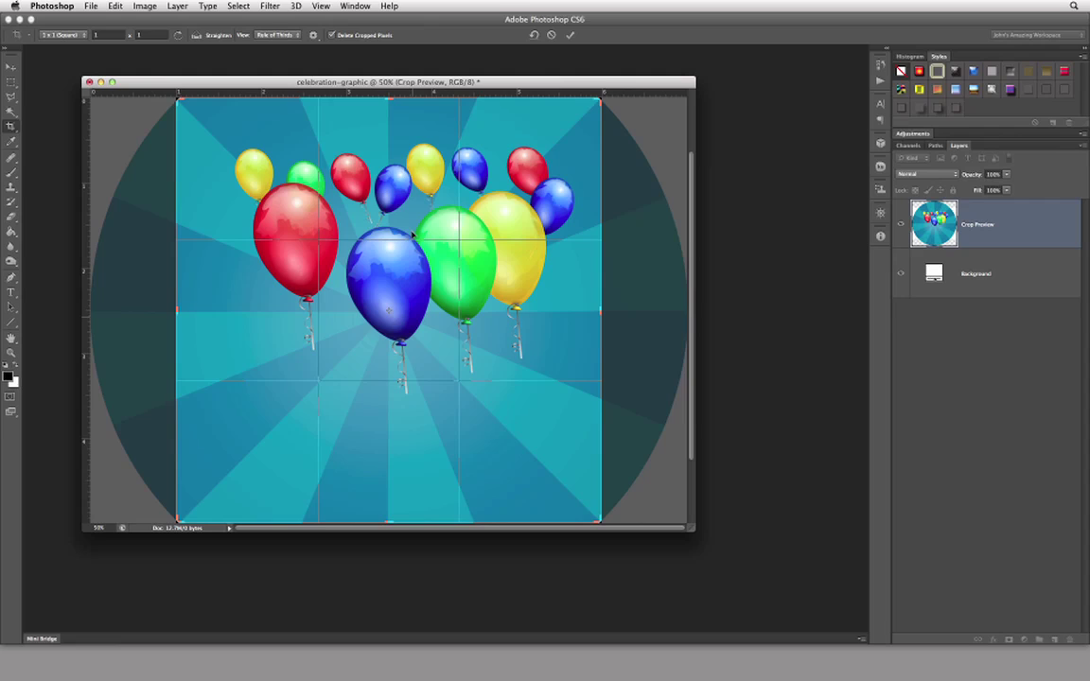
left_click(571, 36)
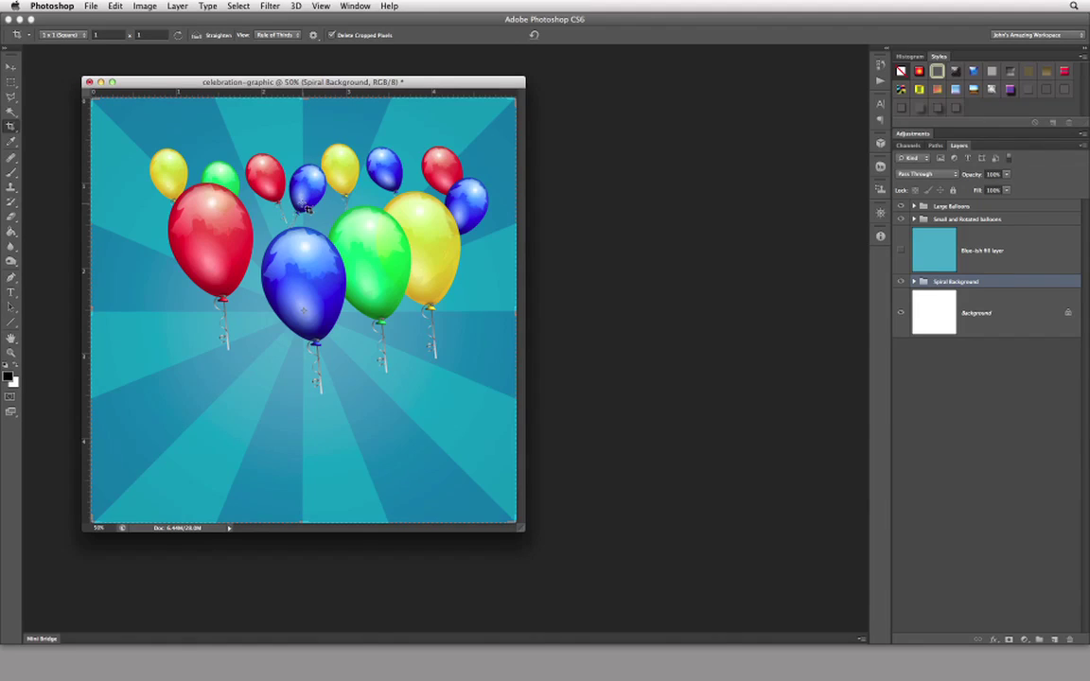
Nudge the Large Balloons and Small and Rotated balloons groups together to the left so the balloons sit horizontally centred on the square canvas
left_click(1008, 207)
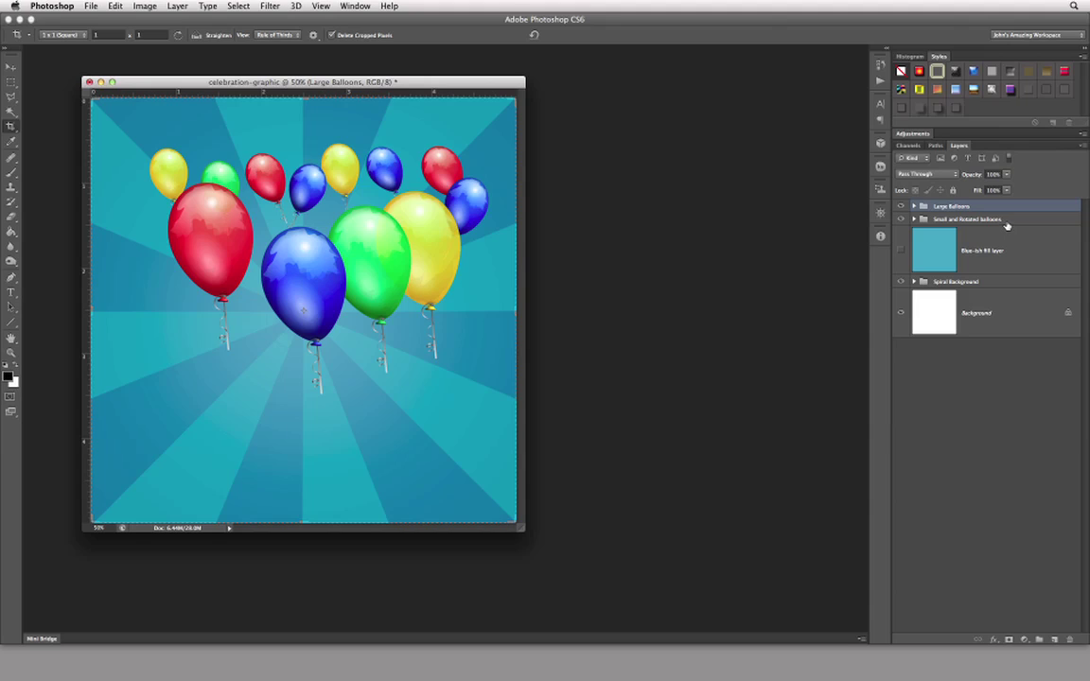
left_click(1005, 218, "shift")
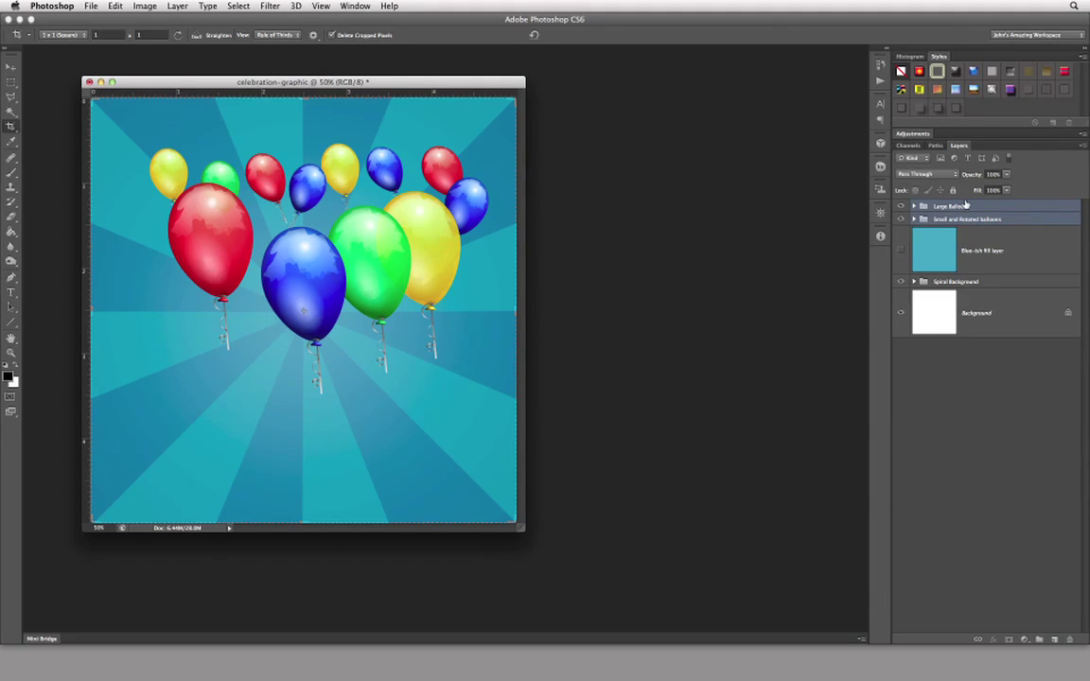
left_click(10, 66)
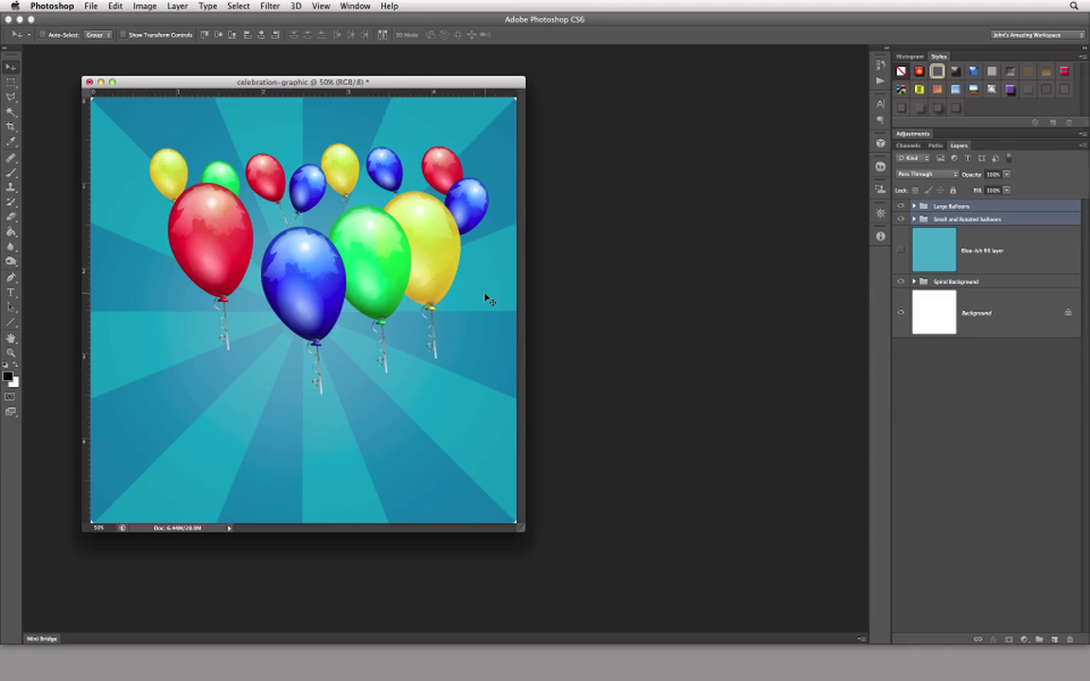
key("Left")
key("Left")
key("Left")
key("Left")
key("Left")
key("Left")
key("Left")
key("Left")
key("Left")
key("Left")
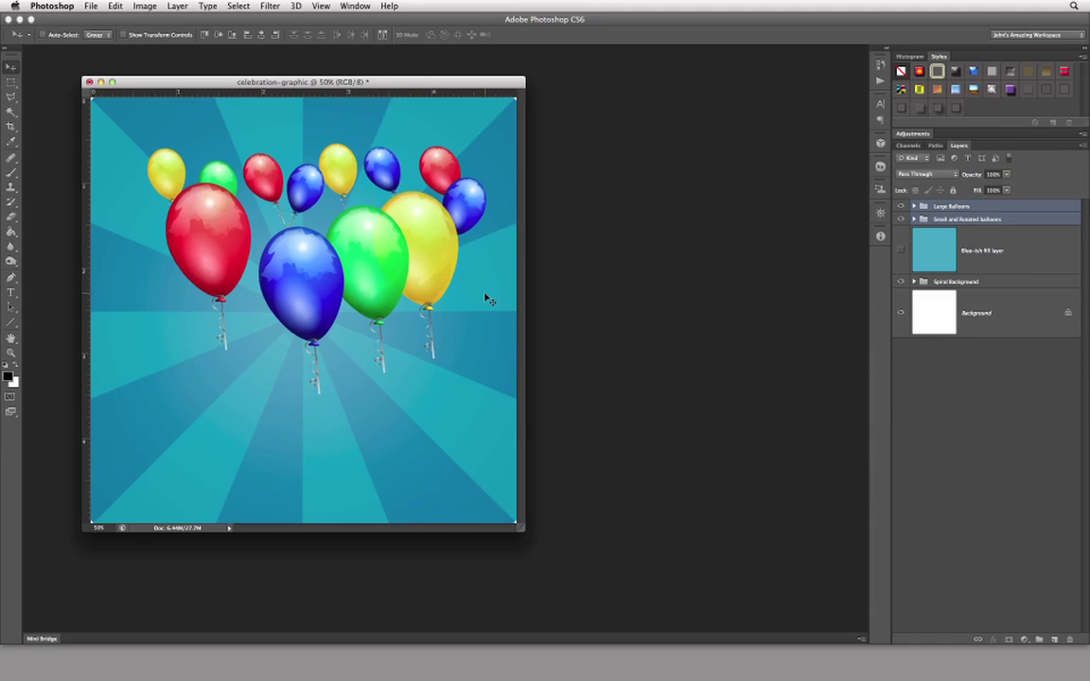
key("Left")
key("Left")
key("Left")
key("Left")
key("Left")
key("Left")
key("Left")
key("Left")
key("Left")
key("Left")
key("Left")
key("Left")
key("Left")
key("Left")
key("Left")
key("Left")
key("Left")
key("Left")
key("Left")
key("Left")
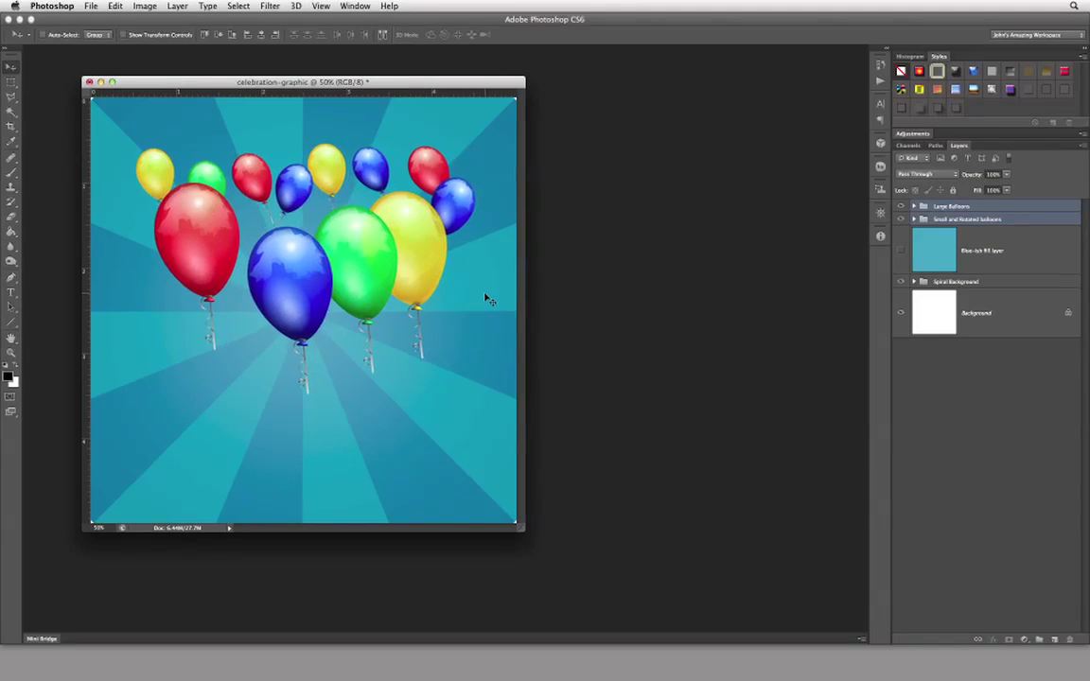
Nudge the two balloon groups slightly further left and show the Blue-ish fill layer
key("Left")
key("Left")
key("Left")
key("Left")
key("Left")
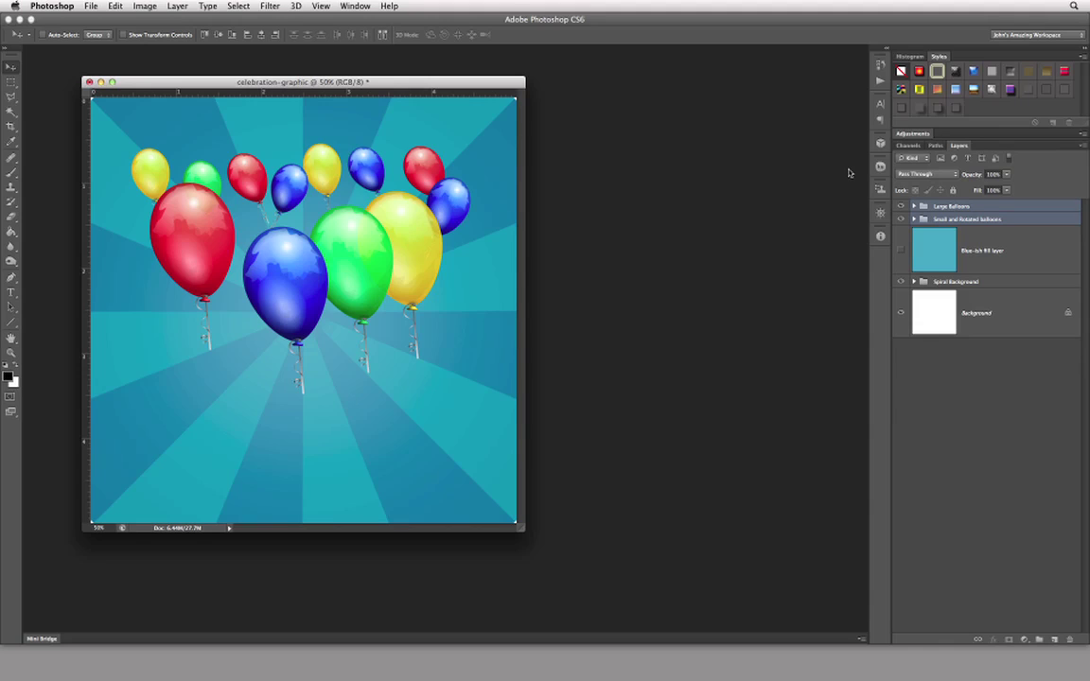
left_click(901, 252)
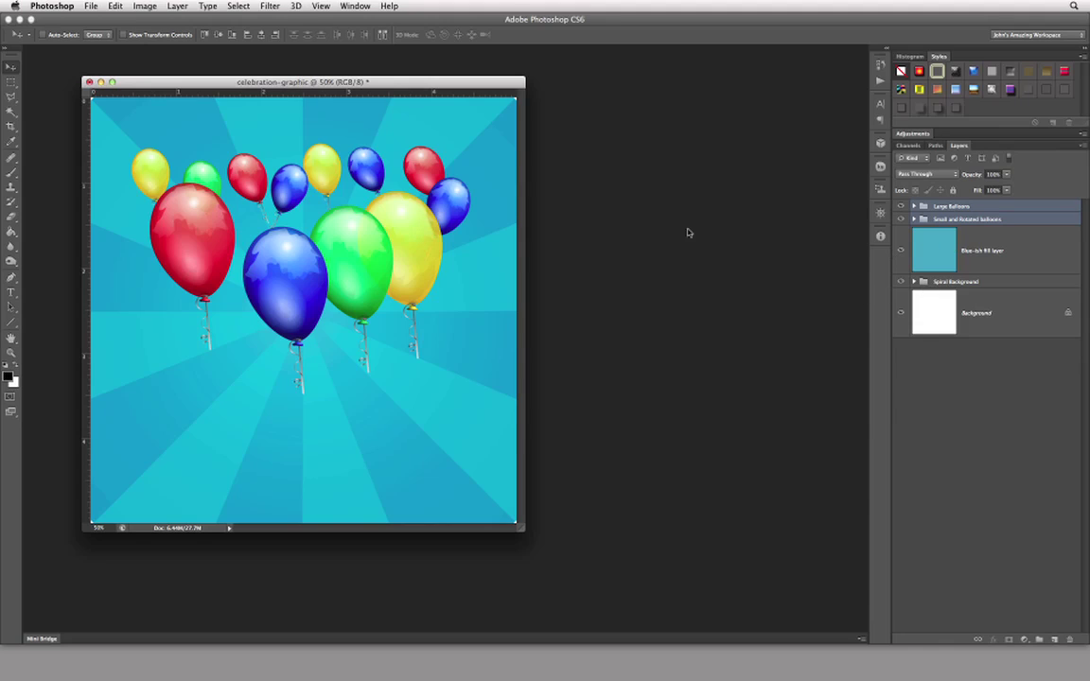
Start a horizontal text line in the lower left area of the canvas, on a new layer above the Large Balloons group
left_click(11, 294)
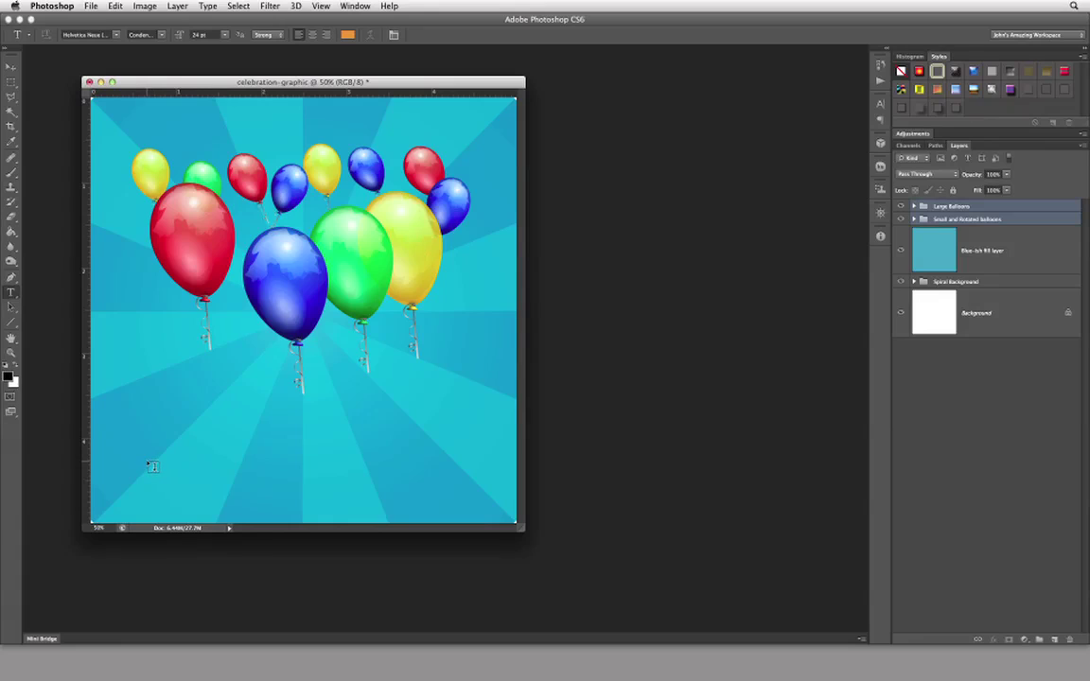
left_click(1008, 207)
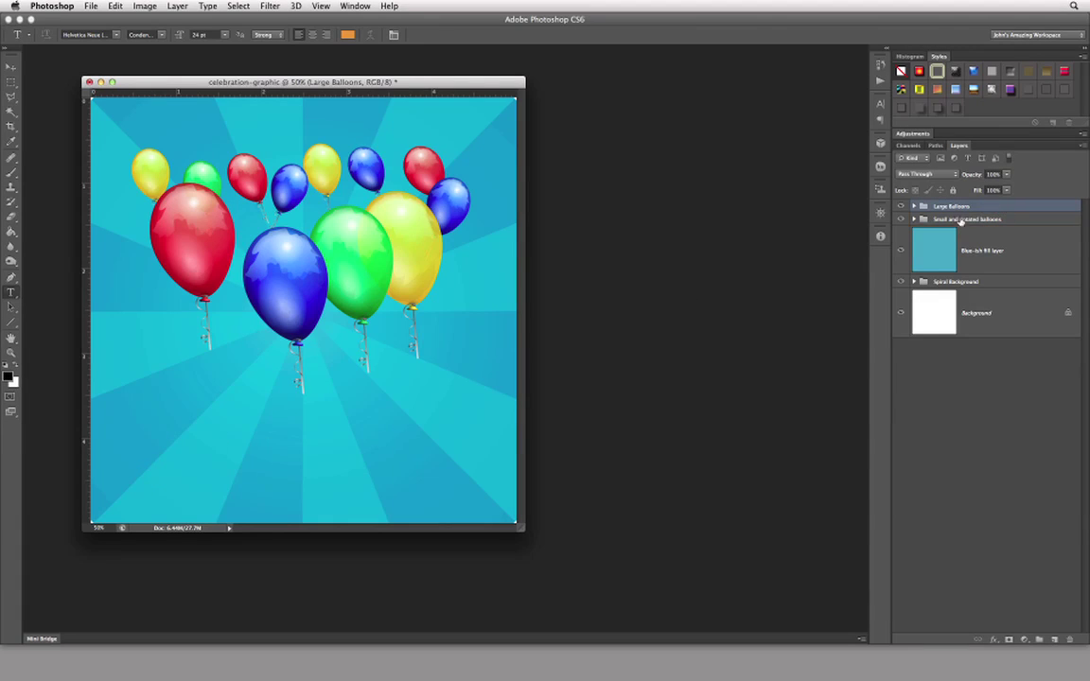
left_click(136, 443)
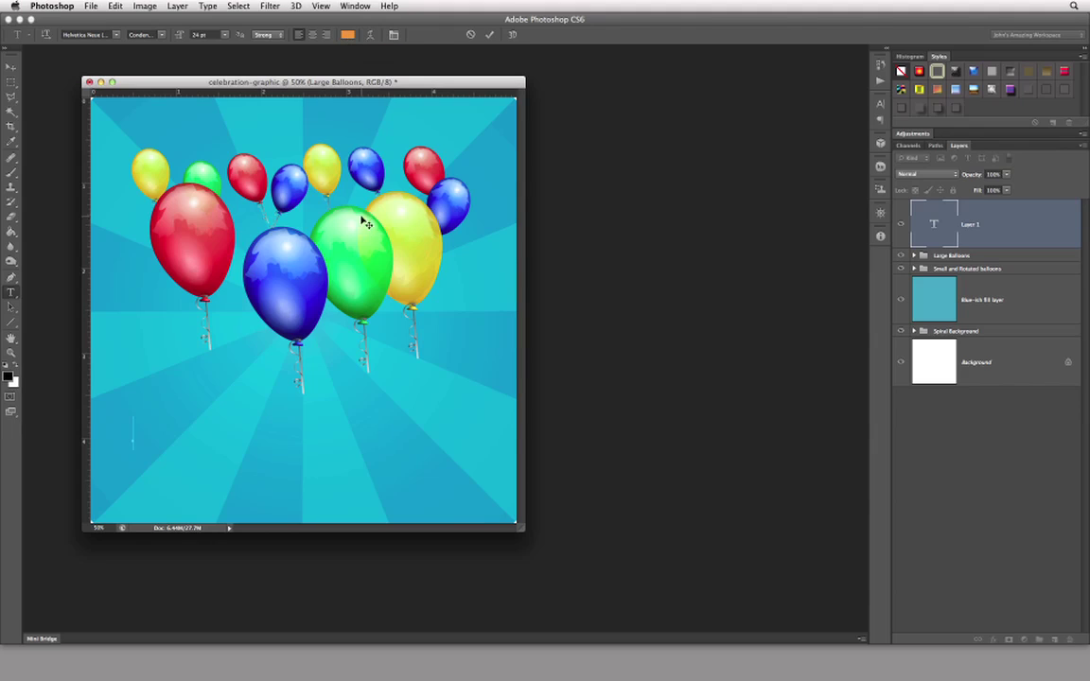
Set the text colour to black (#000000)
left_click(347, 36)
left_click_drag(598, 454, 405, 137)
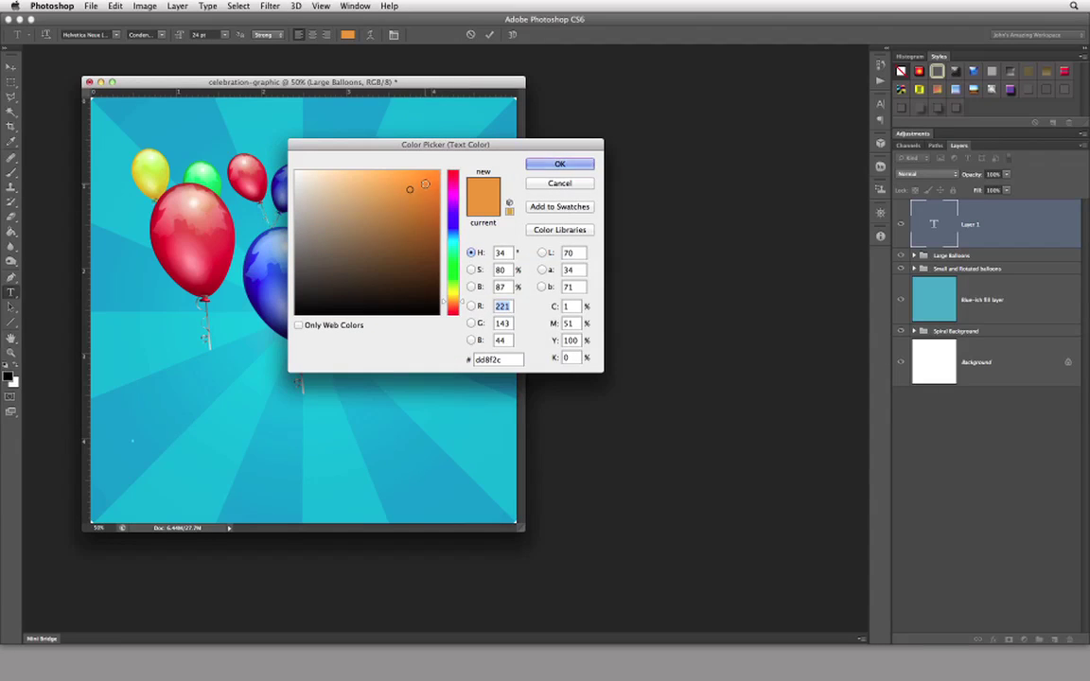
mouse_move(425, 184)
left_mouse_down()
mouse_move(407, 235)
mouse_move(370, 200)
left_mouse_up()
left_click(334, 258)
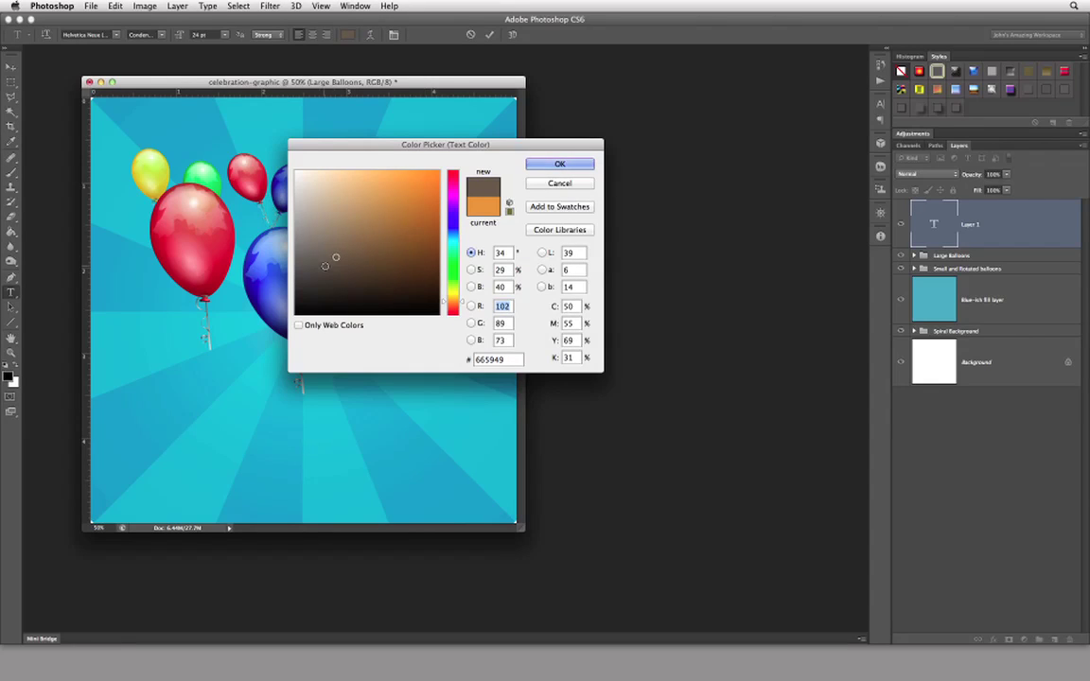
left_click(351, 264)
mouse_move(368, 220)
left_mouse_down()
mouse_move(318, 244)
mouse_move(350, 281)
left_mouse_up()
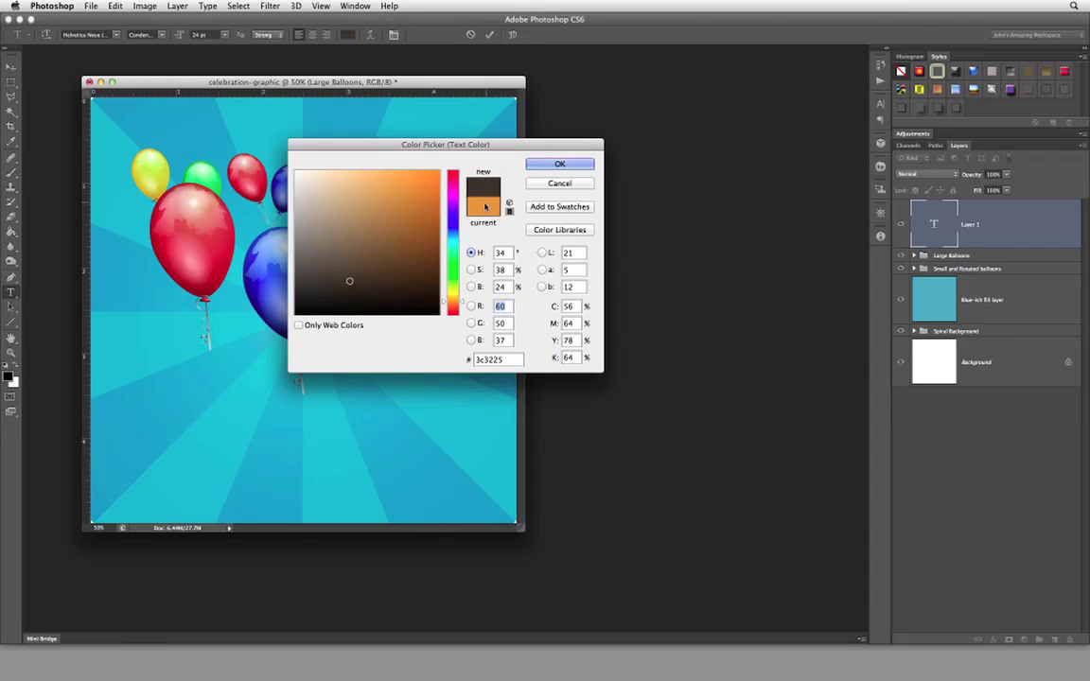
left_click(324, 300)
mouse_move(324, 300)
left_mouse_down()
mouse_move(265, 286)
mouse_move(204, 409)
left_mouse_up()
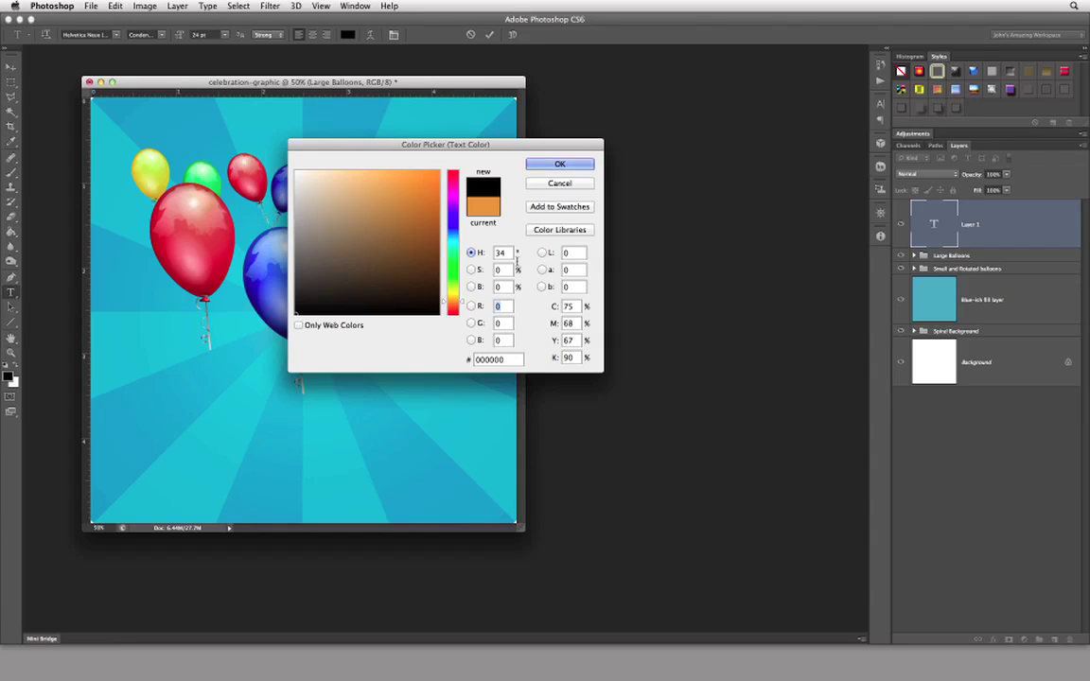
left_click(557, 164)
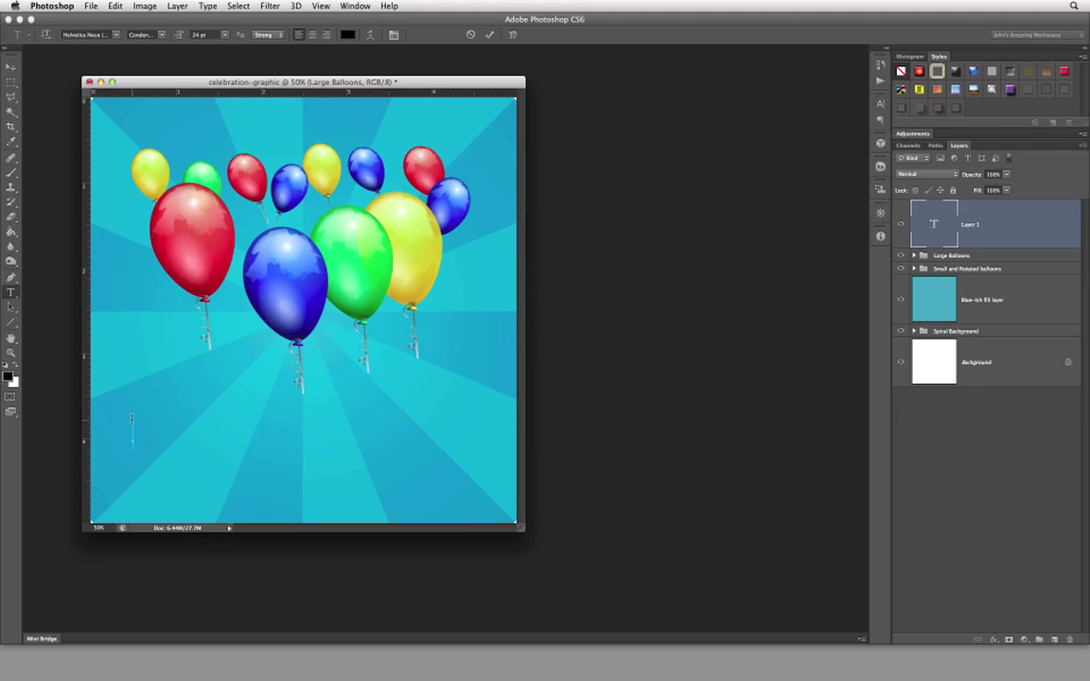
Enter the text HAPPY BIRTHDAY and align it to the horizontal centre of the Background layer
type("HAPP")
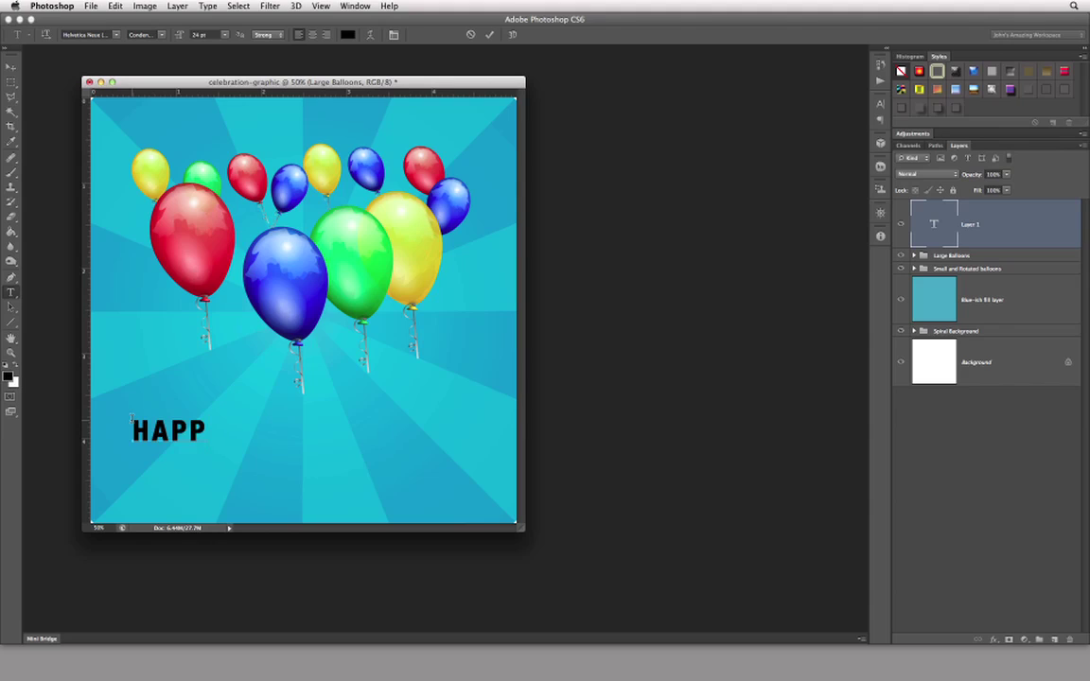
type("Y BIRTHDAY")
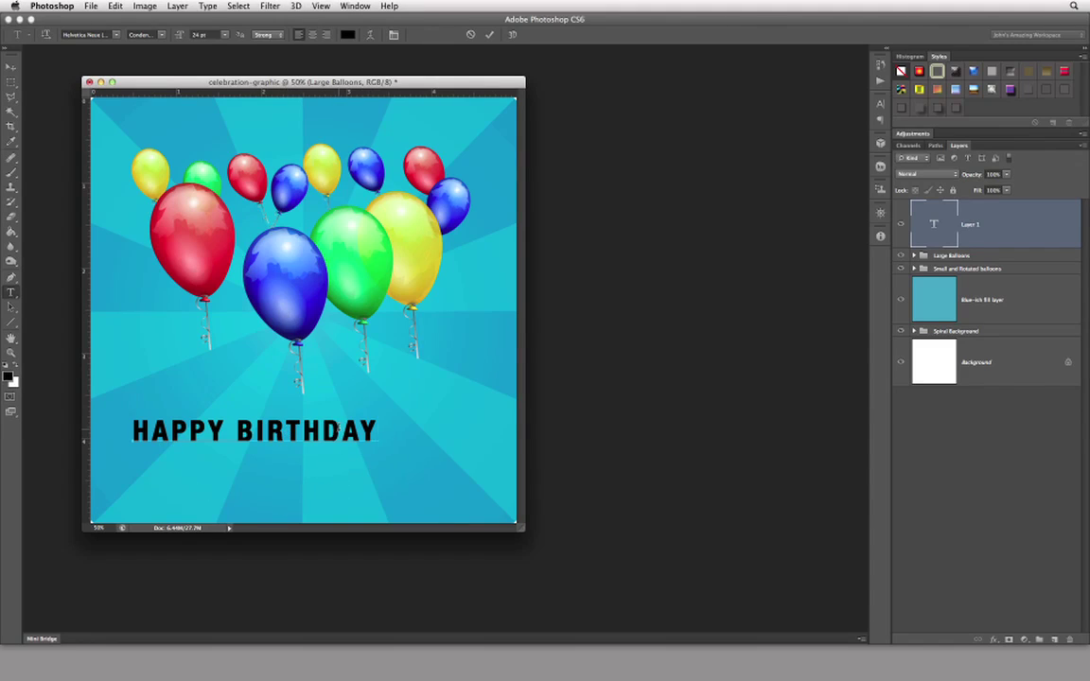
left_click(10, 66)
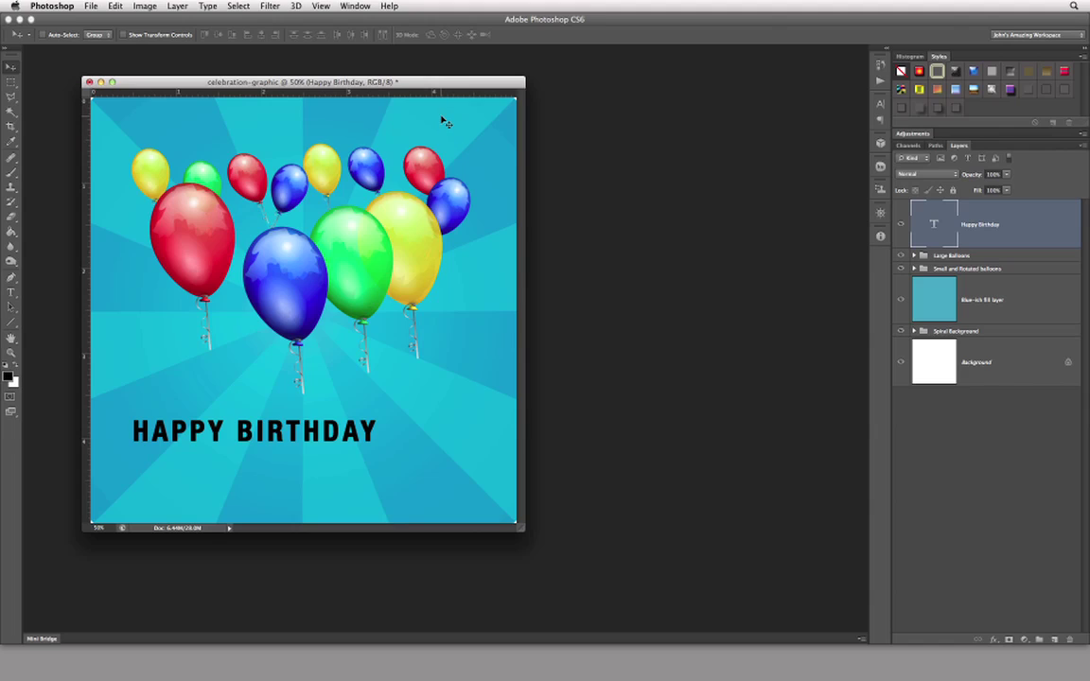
left_click(1024, 365, "super")
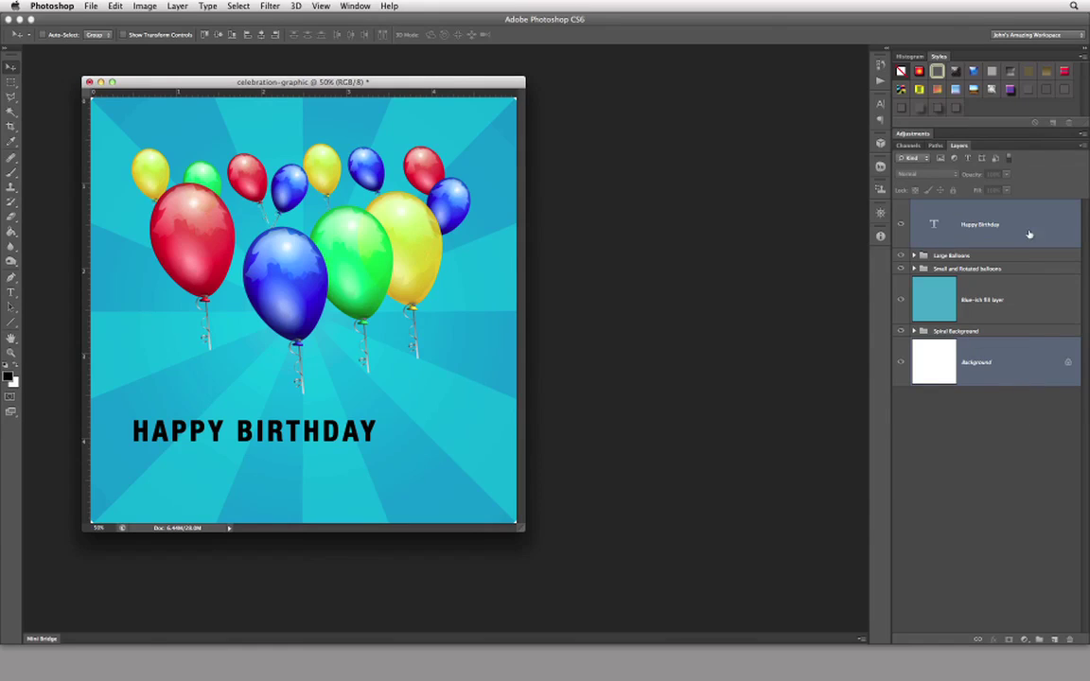
left_click(262, 35)
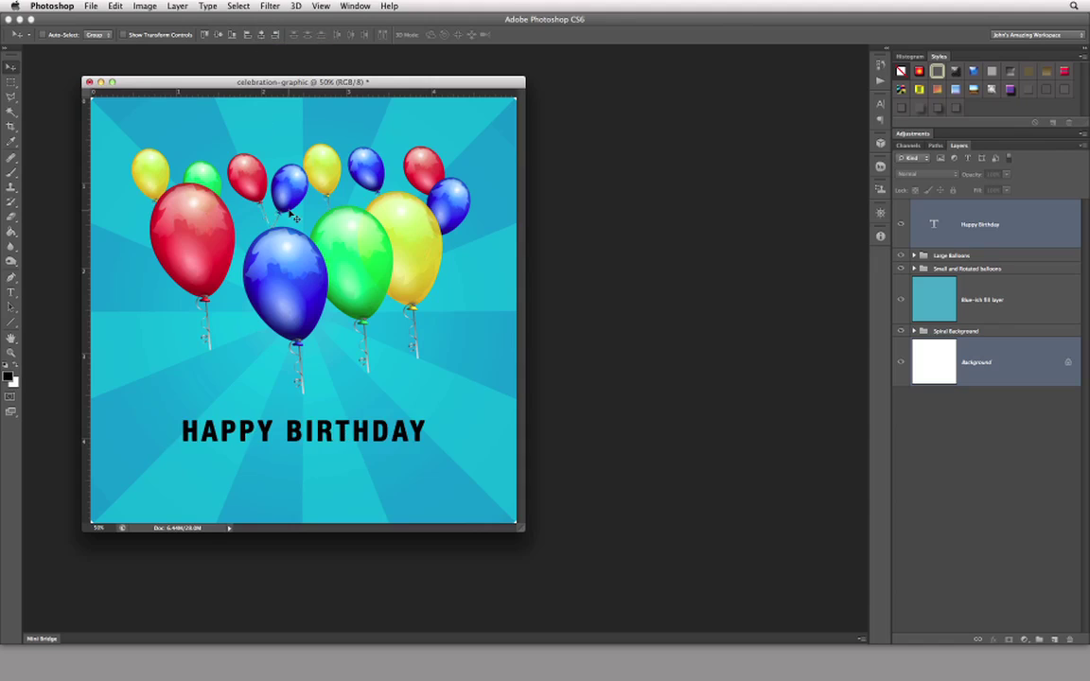
Move only the Happy Birthday text layer straight down, to about midway between the lowest balloon string and the canvas bottom
left_click(1015, 243)
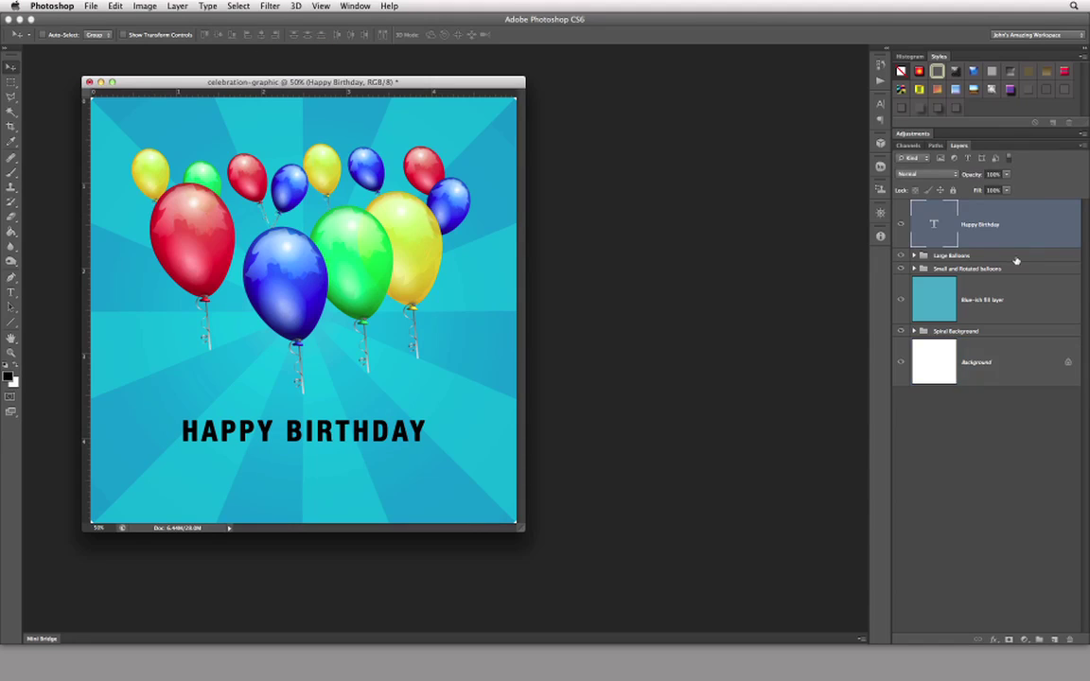
key("Down")
key("Down")
key("Down")
key("Down")
key("Down")
key("Down")
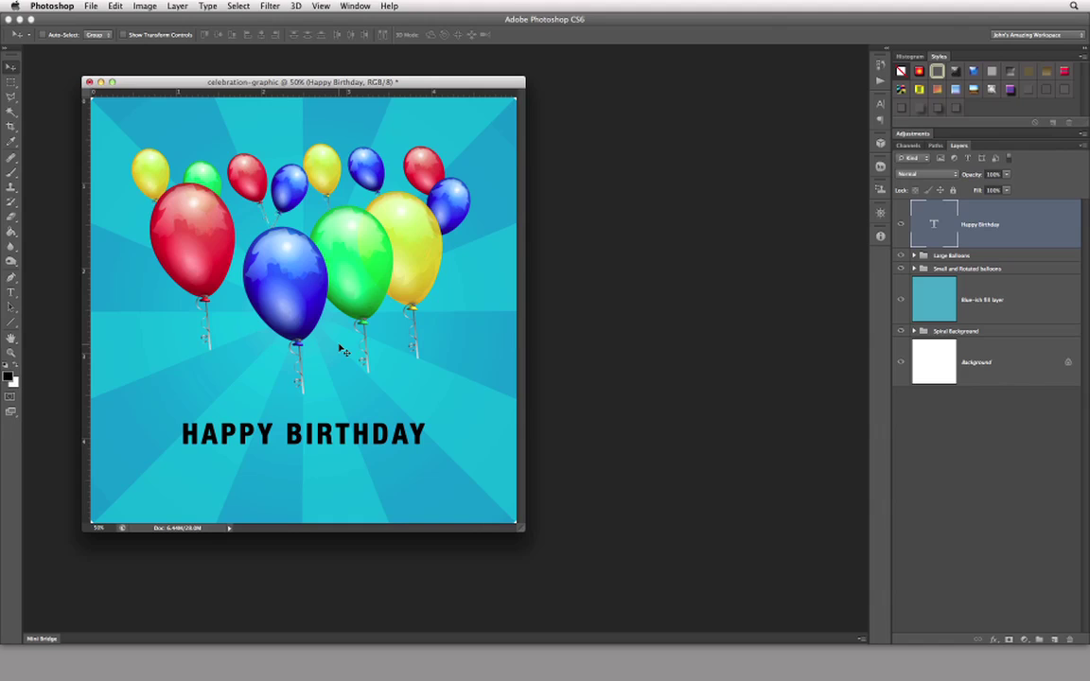
key("Down")
key("Down")
key("Down")
key("Down")
key("Down")
key("Down")
key("Down")
key("Down")
key("Down")
key("Down")
key("Down")
key("Down")
key("Down")
key("Down")
key("Down")
key("Down")
key("Down")
key("Down")
key("Down")
key("Down")
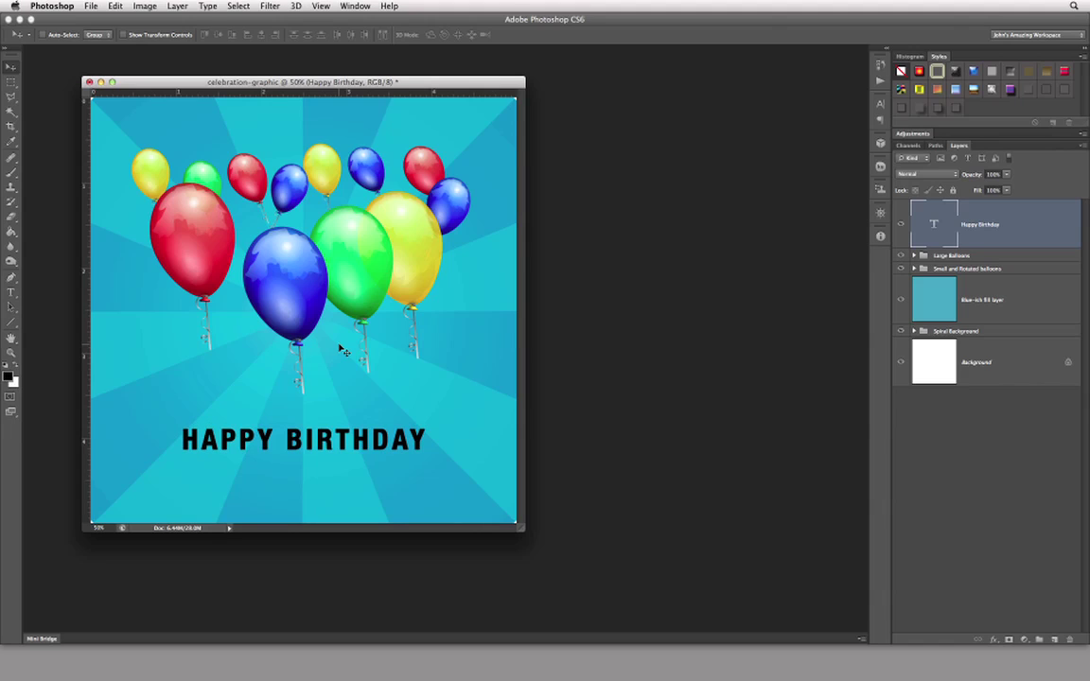
key("Down")
key("Down")
key("Down")
key("Down")
key("Down")
key("Down")
key("Down")
key("Down")
key("Down")
key("Down")
key("Down")
key("Down")
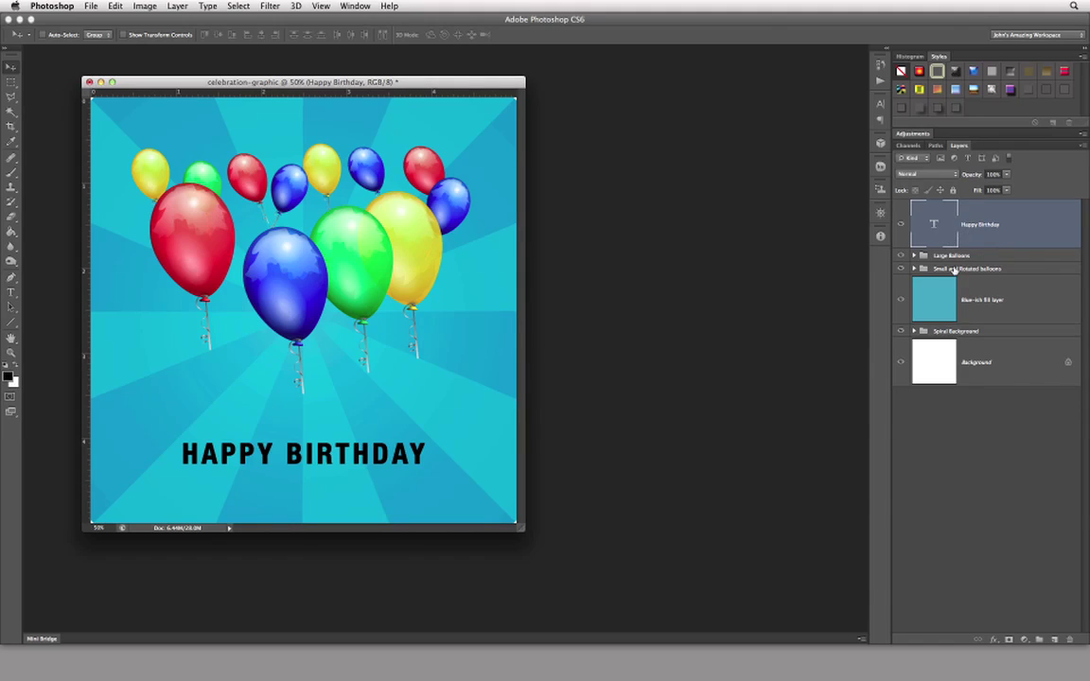
Load the Happy Birthday text's letter shapes as a selection and delete the text layer
right_click(1030, 225)
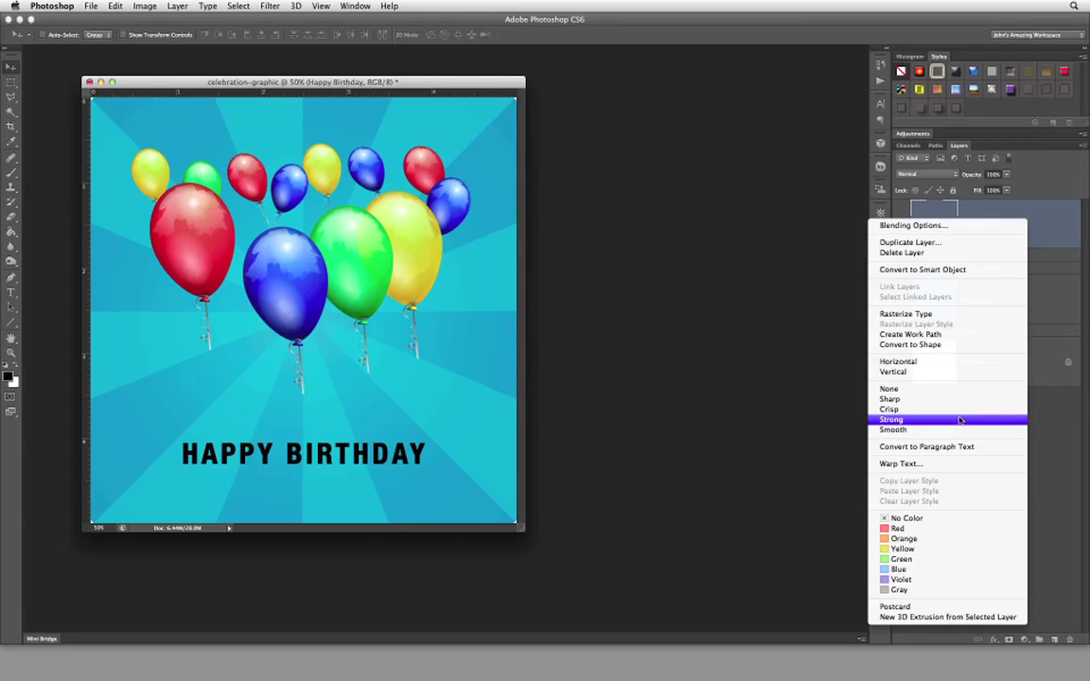
key("Escape")
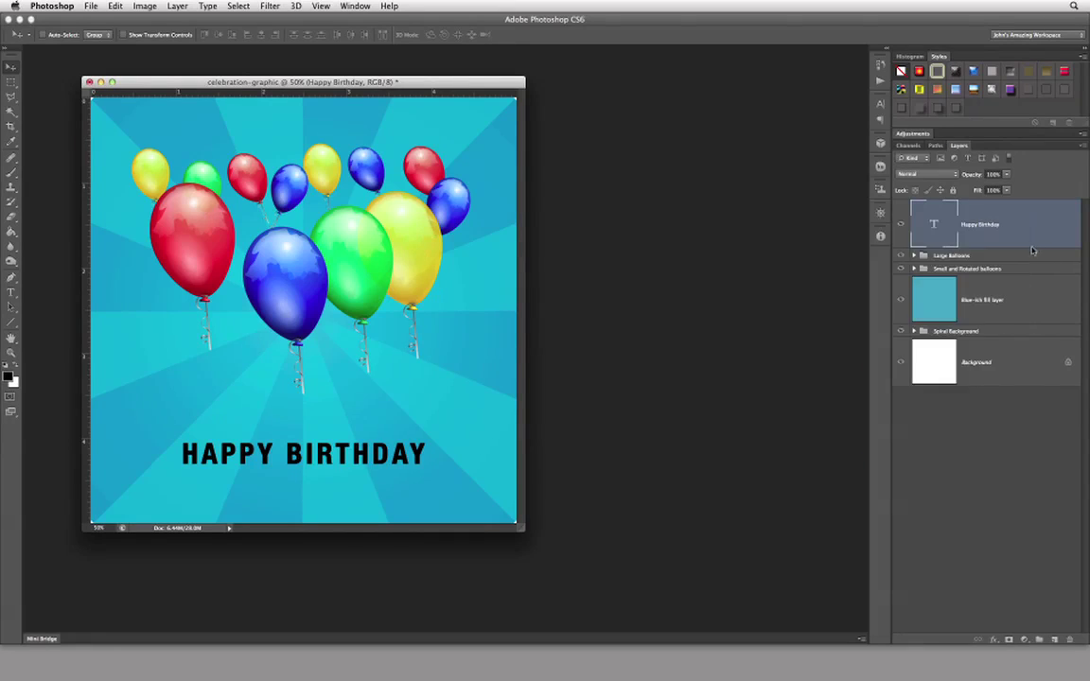
left_click(935, 228, "super")
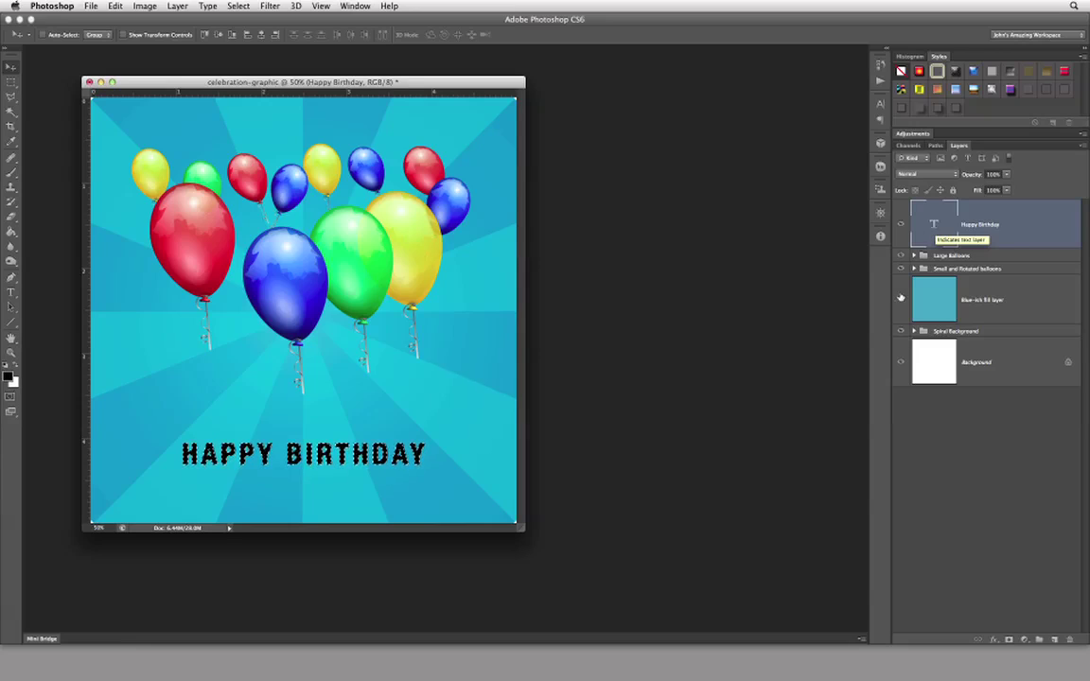
left_click_drag(1039, 227, 1069, 641)
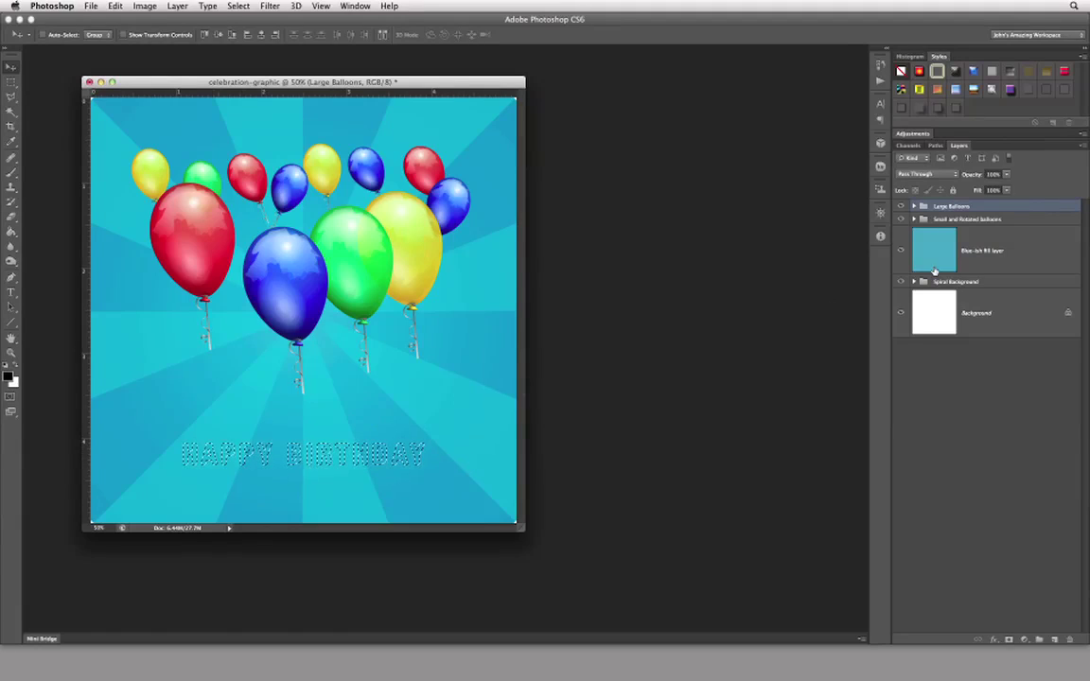
Add a new empty layer above the Large Balloons group and name it Rainbow Gradient Type
left_click(1053, 640)
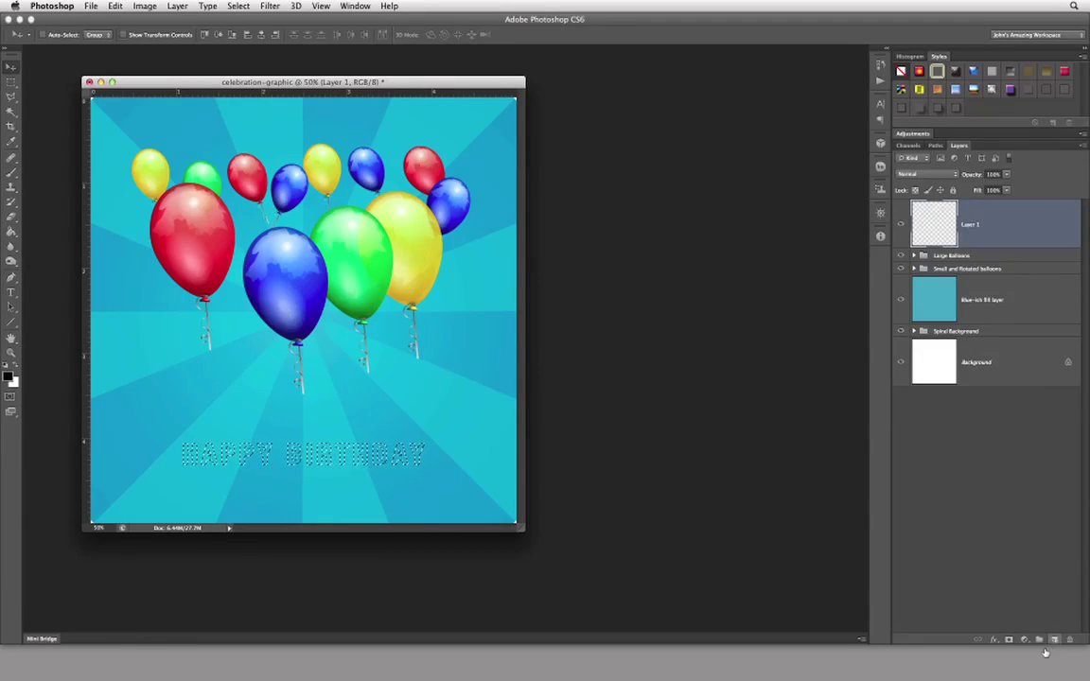
double_click(972, 225)
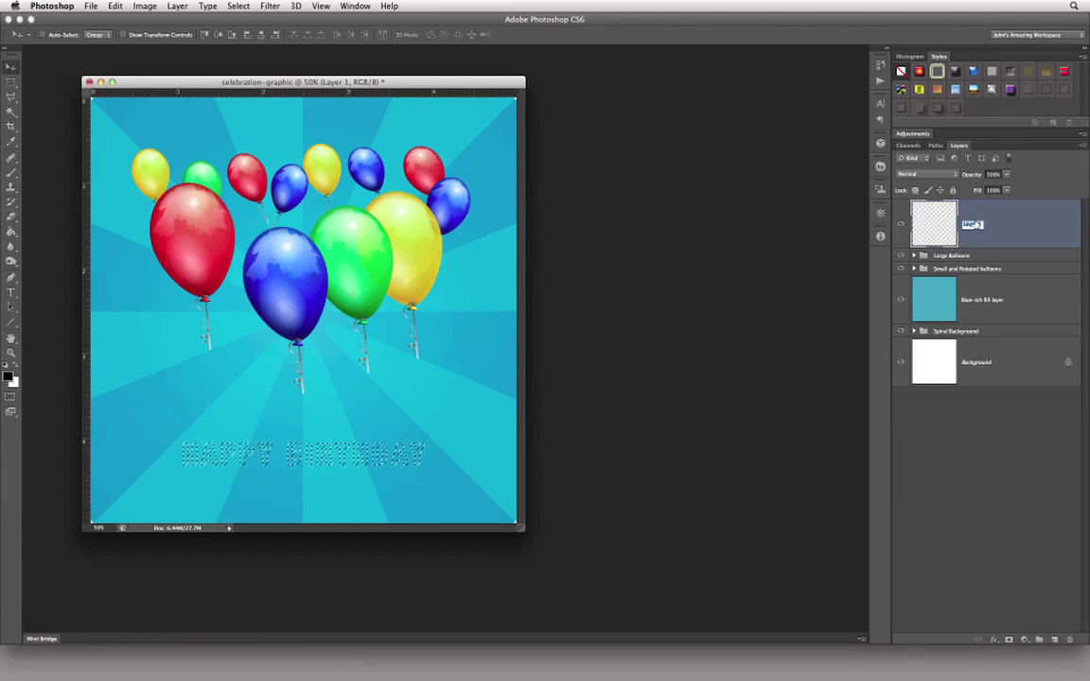
type("H")
type("ainbow Gradient Type")
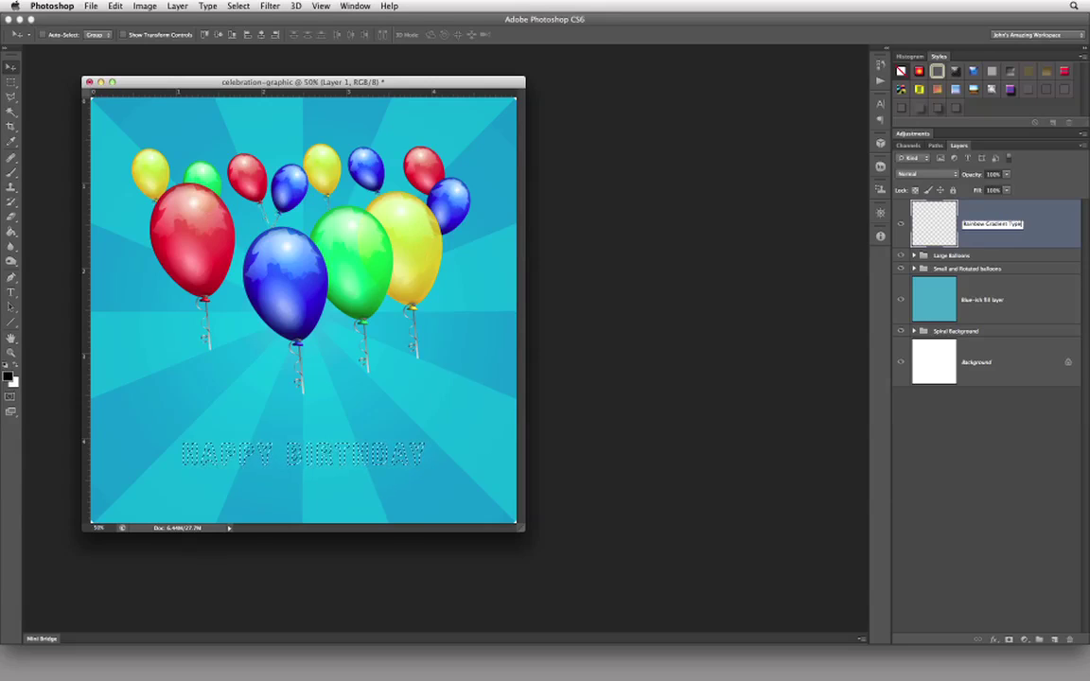
key("Return")
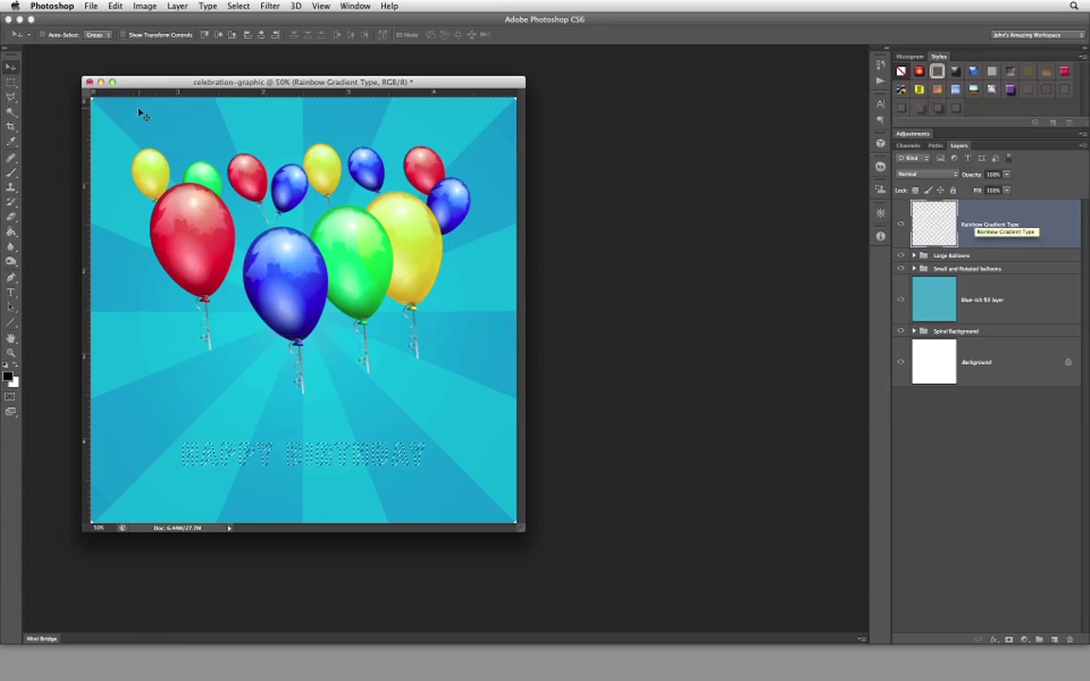
Fill the letter selection from left to right with the blue-red-yellow preset as a linear gradient, and deselect
left_click(12, 231)
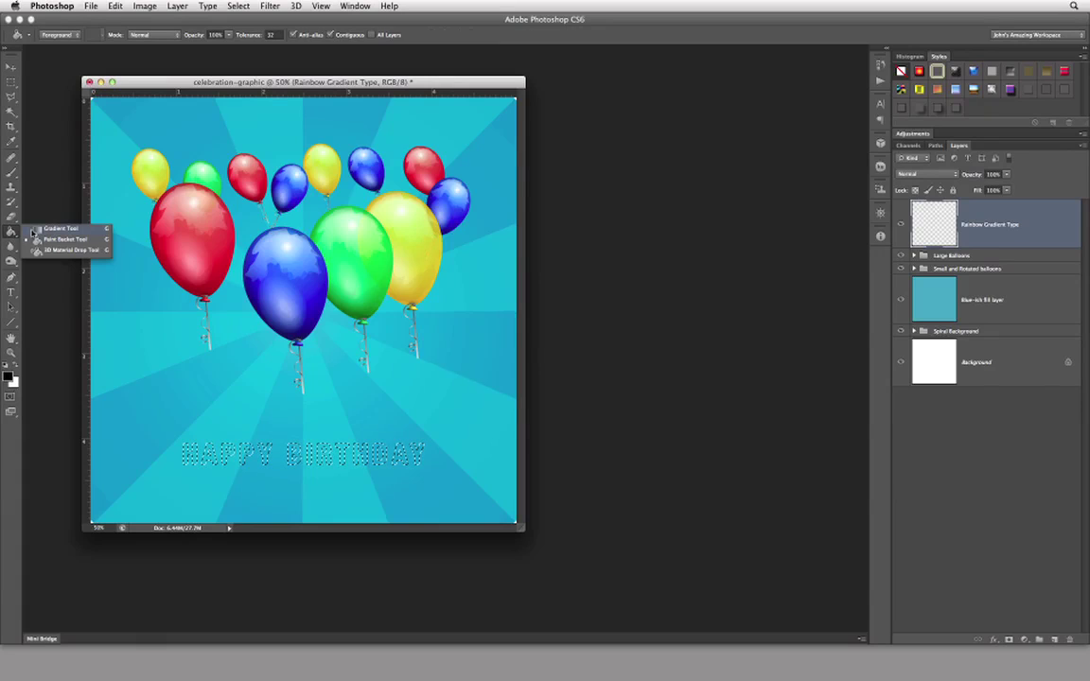
left_click(49, 230)
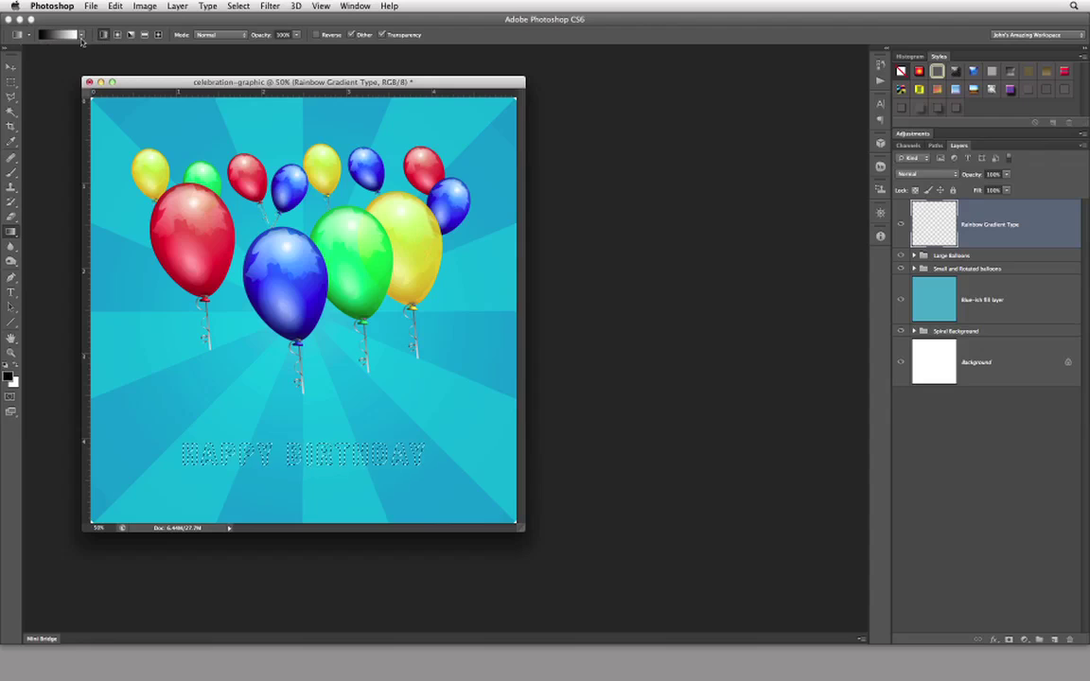
left_click(81, 36)
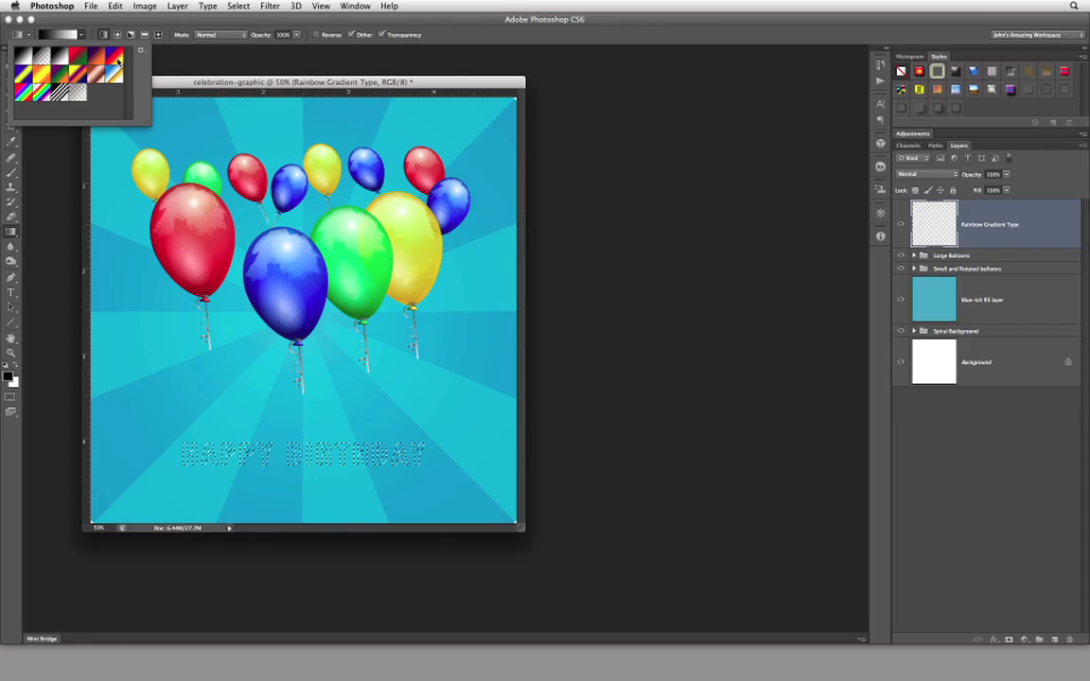
double_click(115, 60)
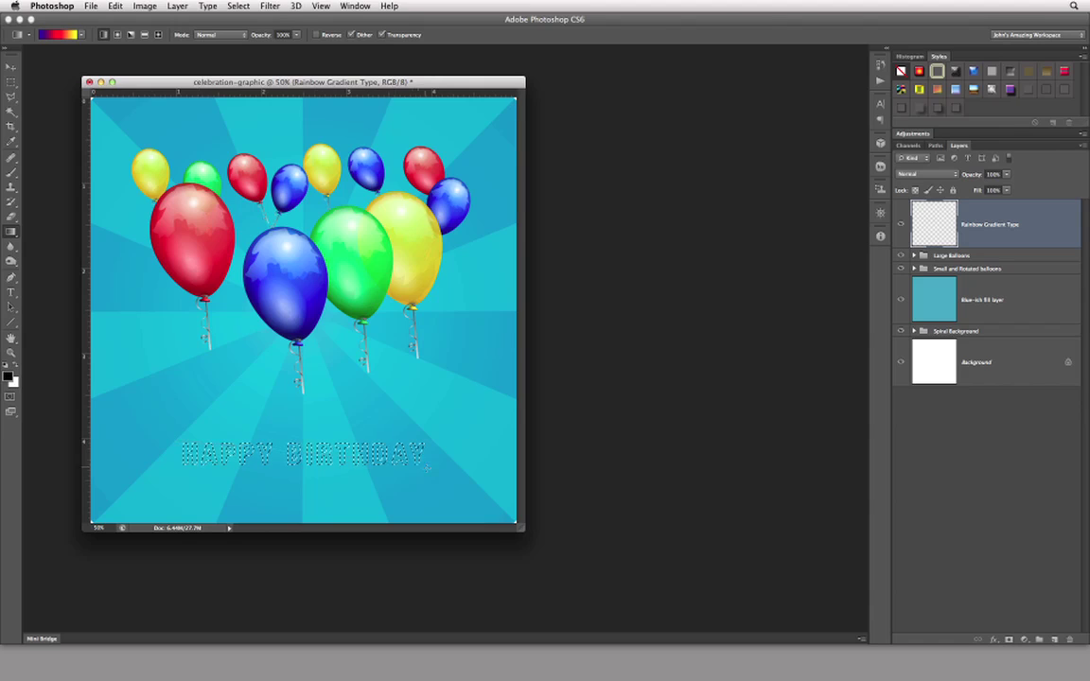
left_click_drag(174, 473, 428, 470)
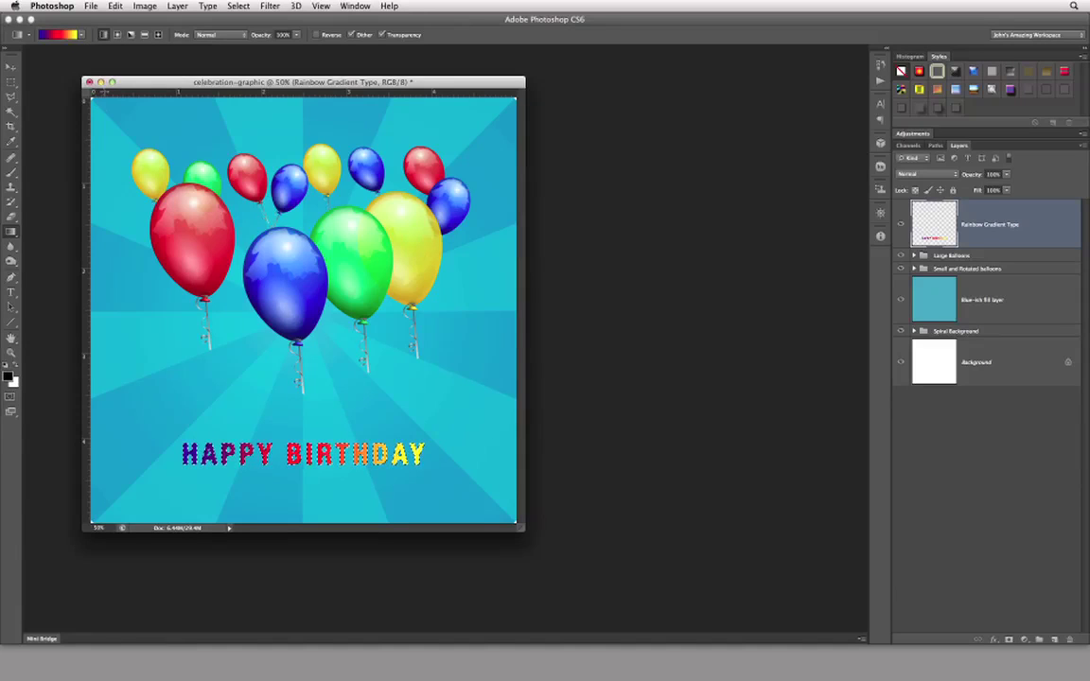
left_click(232, 7)
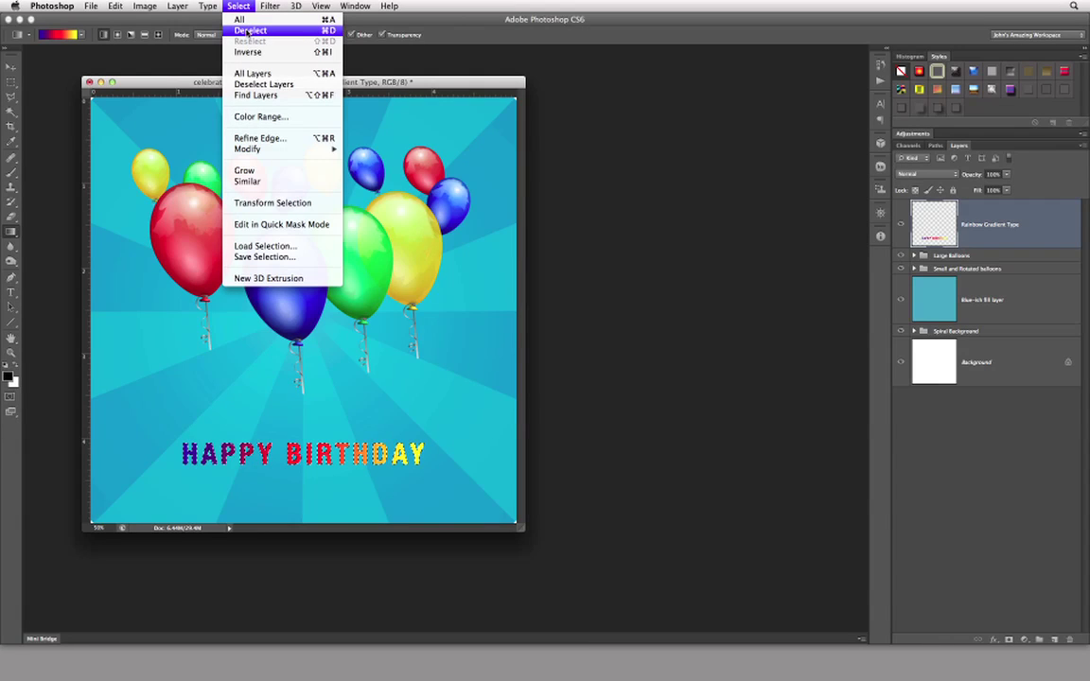
left_click(248, 30)
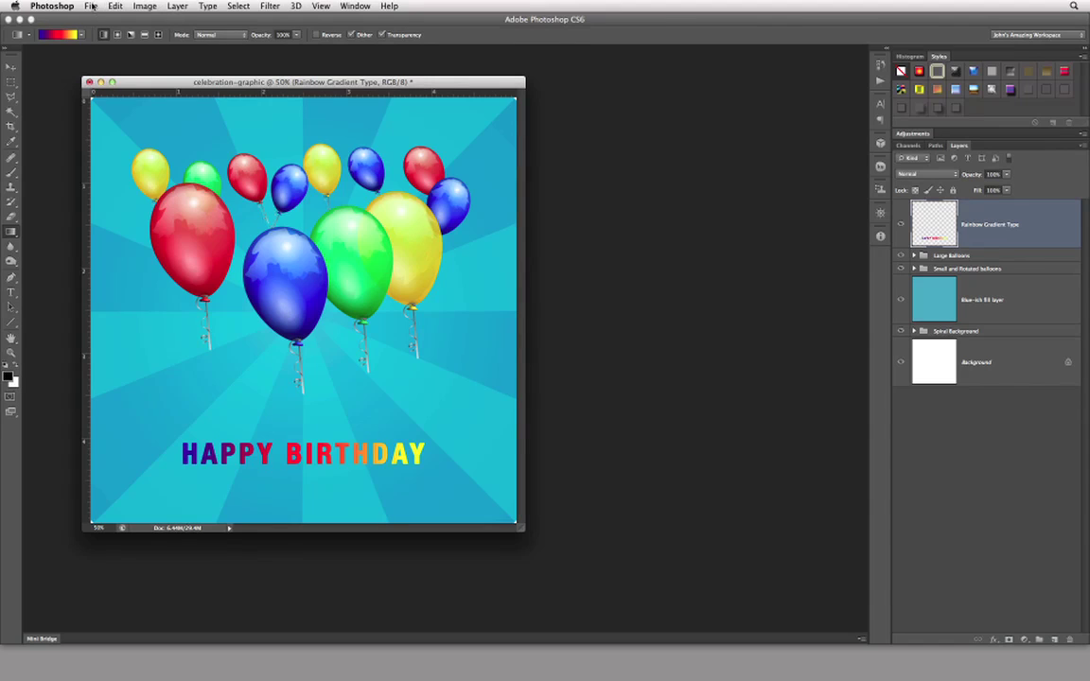
left_click(11, 68)
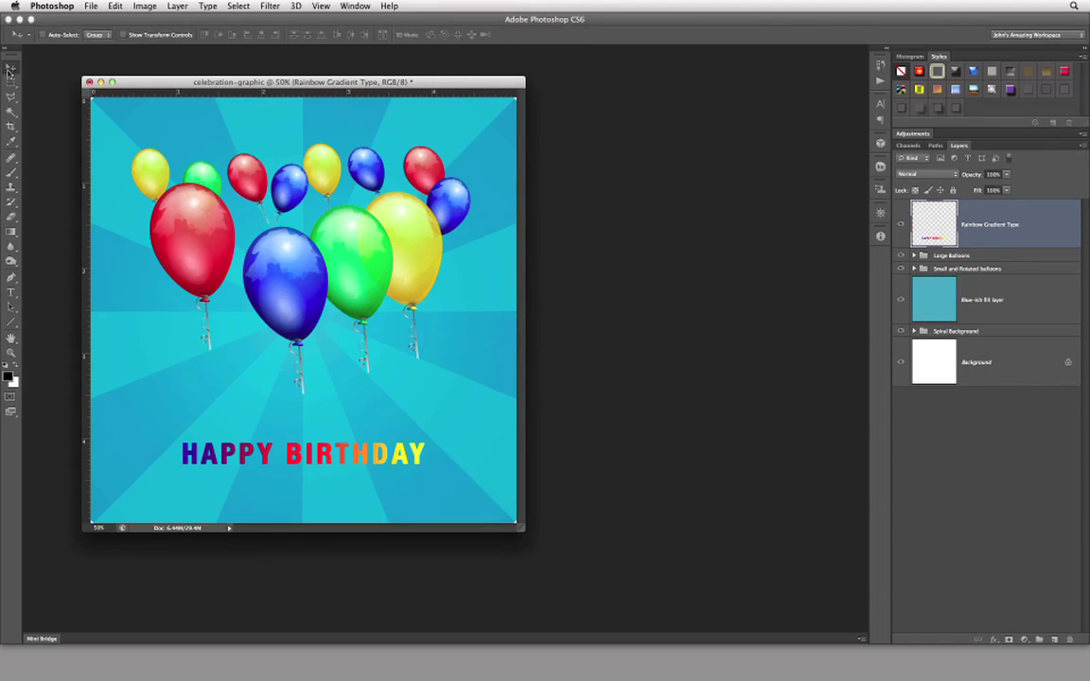
Open the recent file spiral.psd, reduce its view to 33.3%, and place its window beside the celebration graphic
left_click(90, 6)
mouse_move(111, 73)
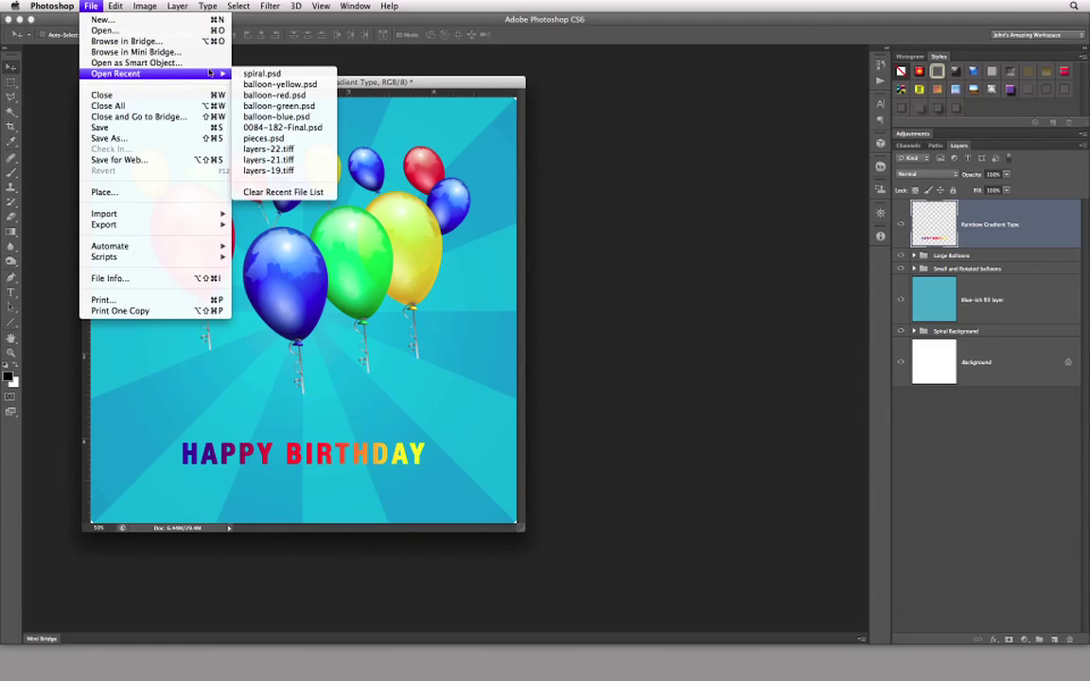
left_click(276, 72)
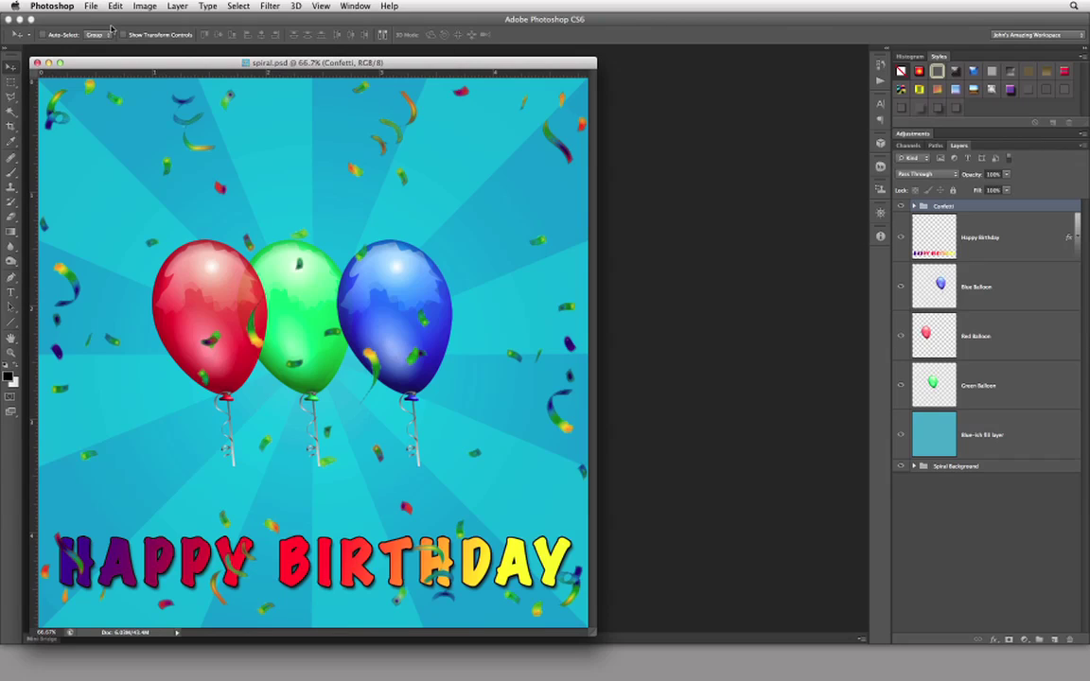
key("super+minus")
key("super+minus")
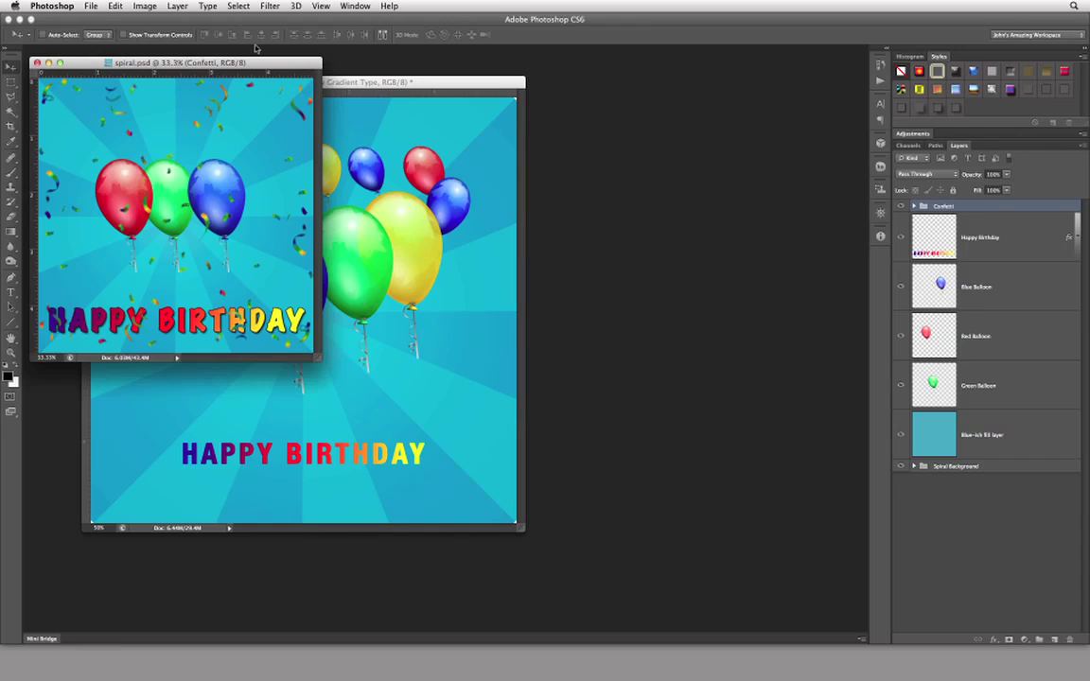
left_click_drag(265, 63, 783, 364)
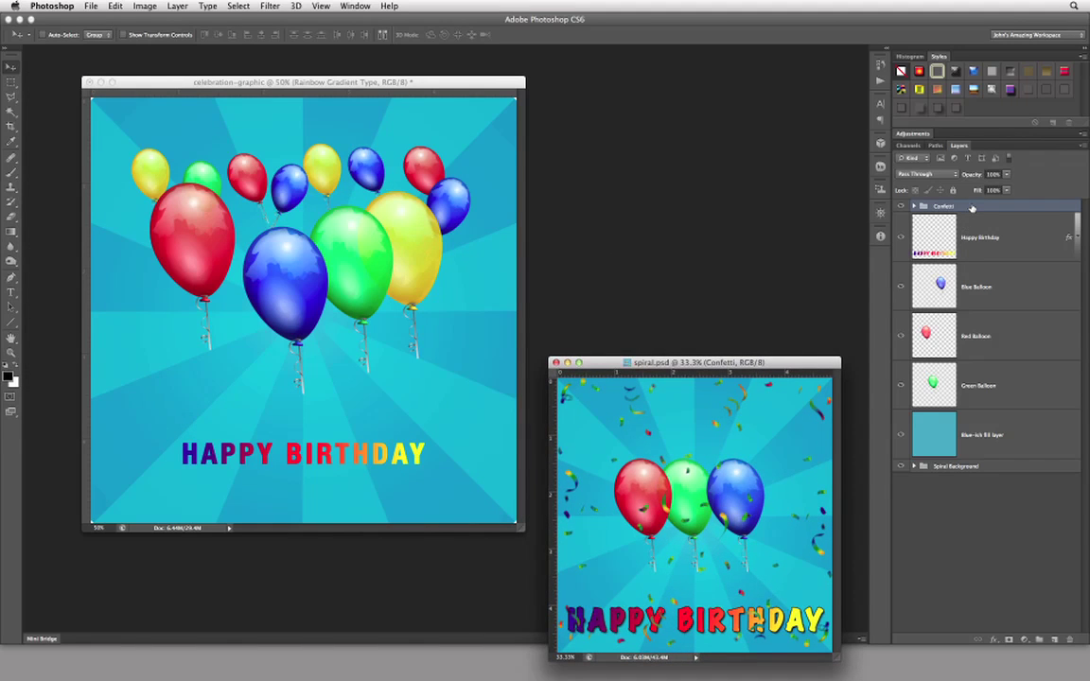
Copy the Confetti group from spiral.psd into the celebration graphic above the Rainbow Gradient Type layer, and close spiral.psd
left_click_drag(975, 207, 321, 306)
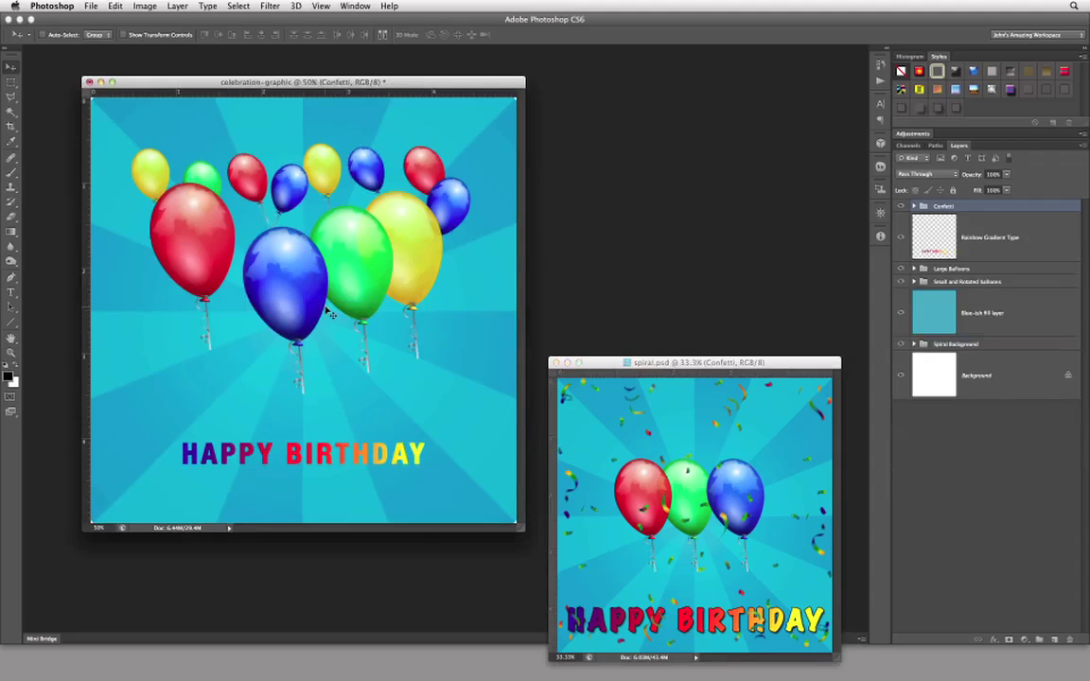
left_click(555, 363)
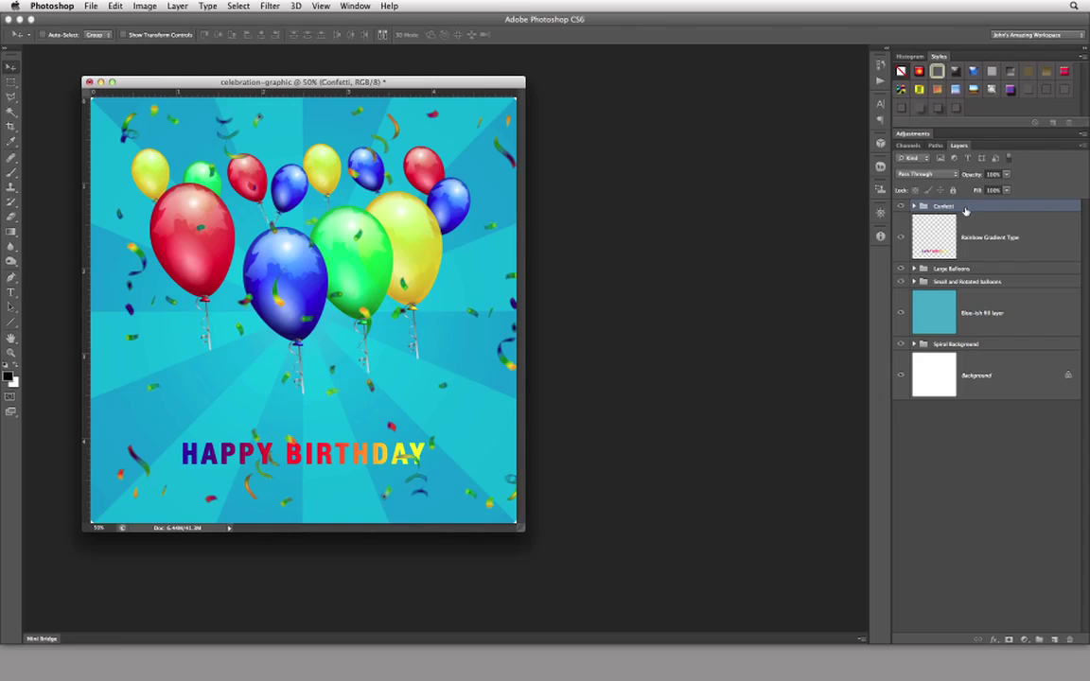
Hide the Confetti Inverted layer inside the Confetti group, duplicate the Confetti layer and flip the duplicate vertically
left_click(914, 206)
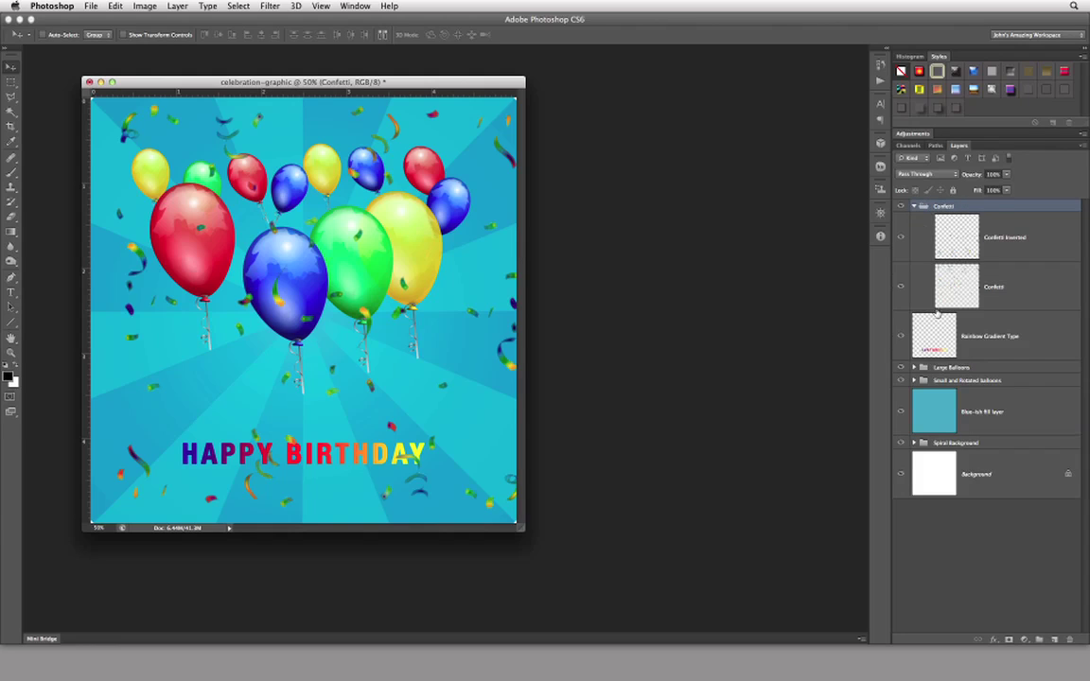
left_click(900, 237)
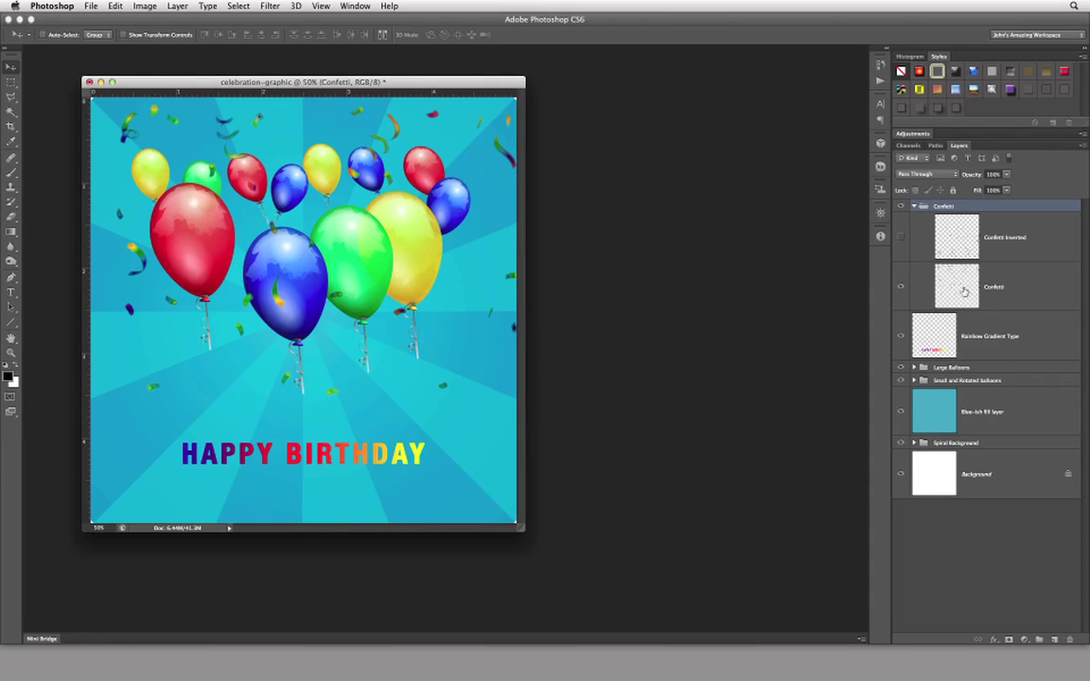
left_click(1011, 292)
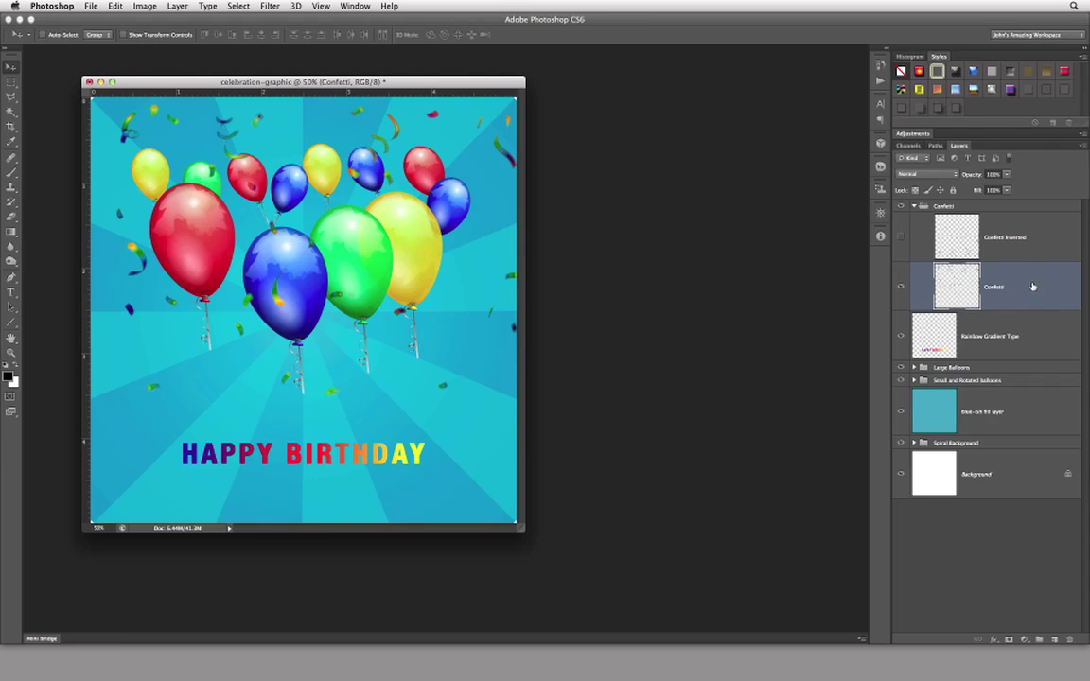
left_click_drag(1032, 286, 1054, 641)
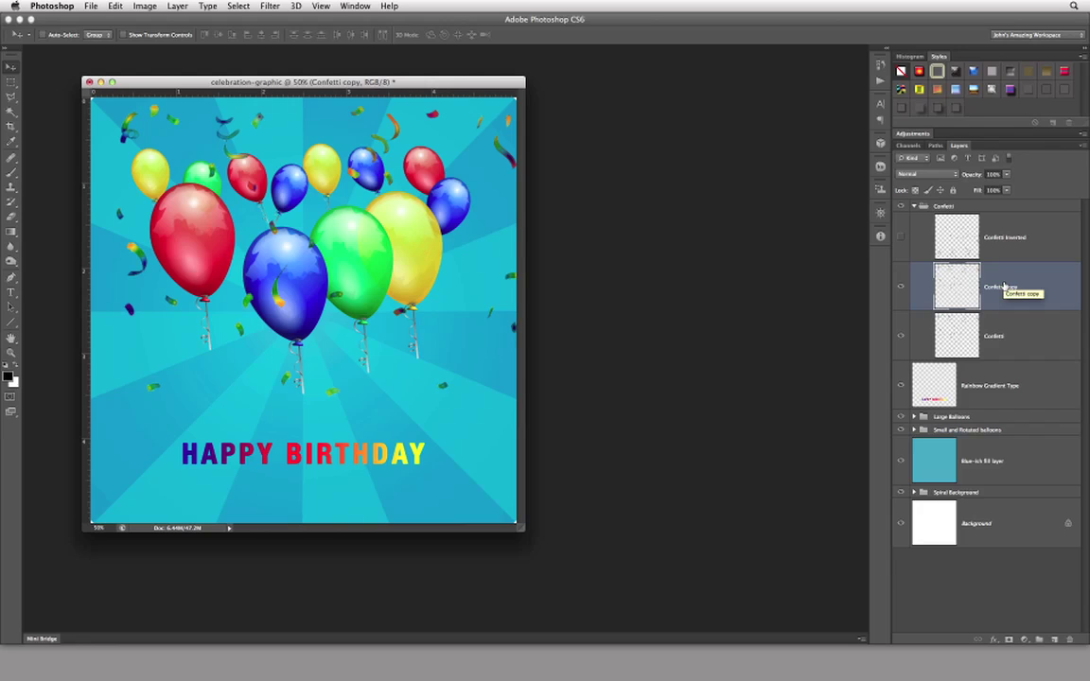
left_click(115, 5)
mouse_move(137, 257)
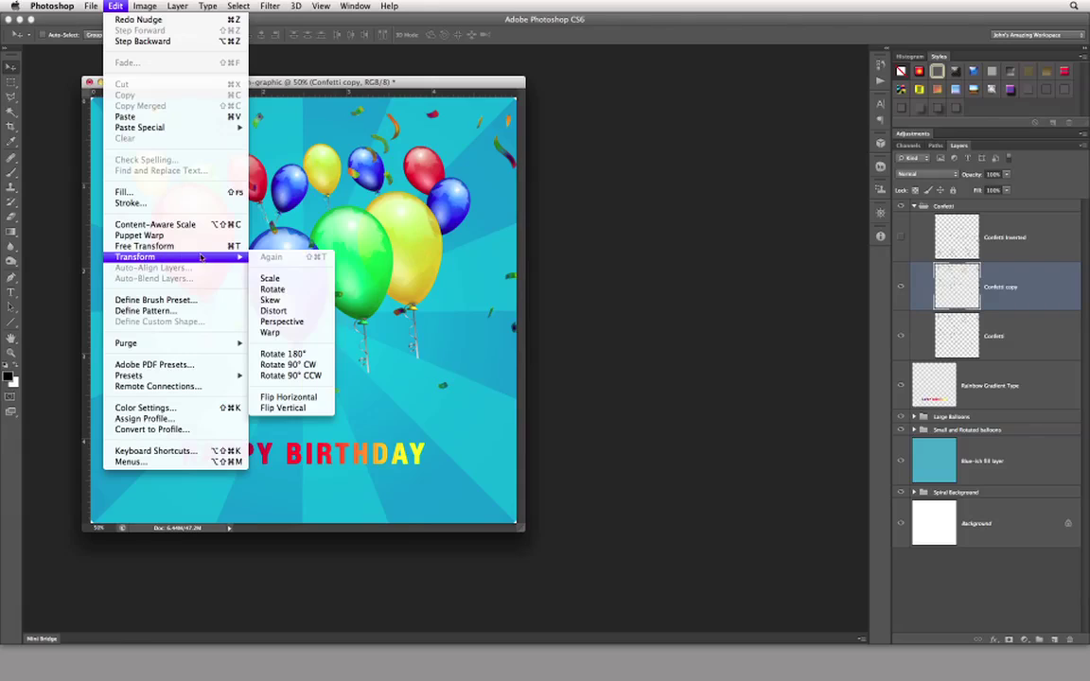
left_click(317, 415)
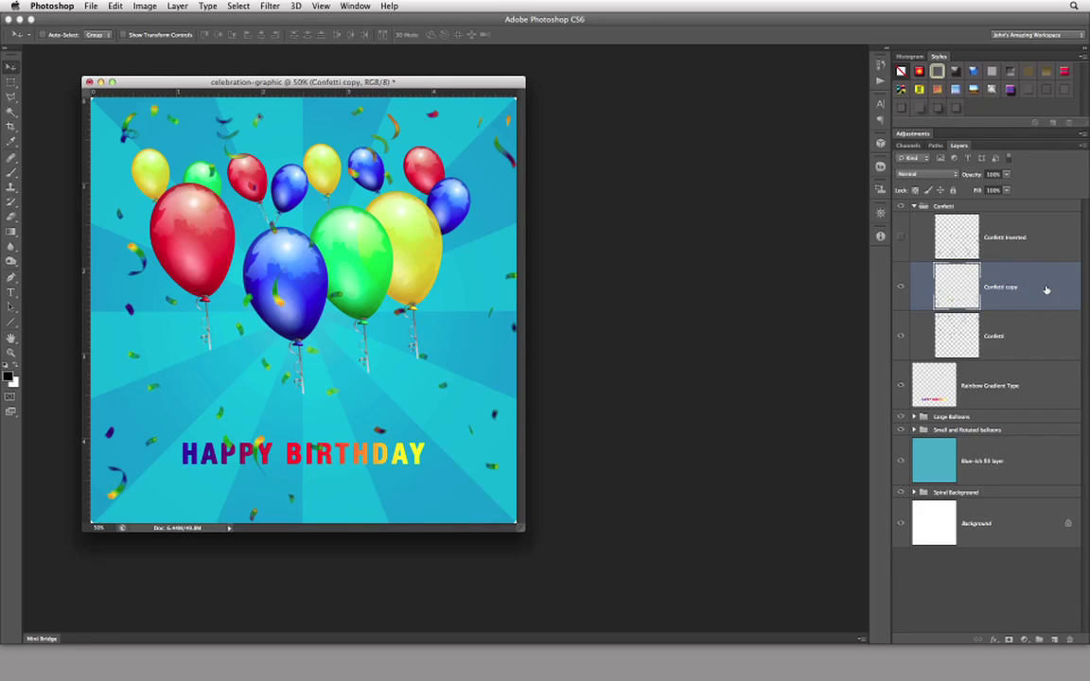
Delete the duplicated confetti layer, show Confetti Inverted again, and collapse the Confetti group
left_click_drag(1047, 289, 1069, 640)
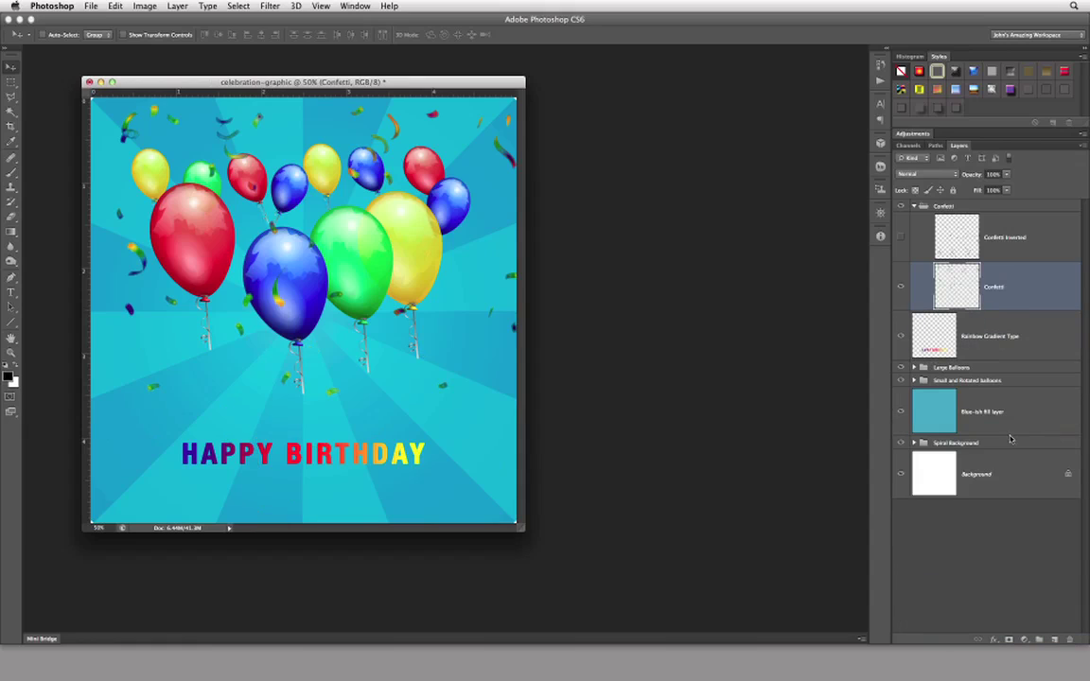
left_click(901, 237)
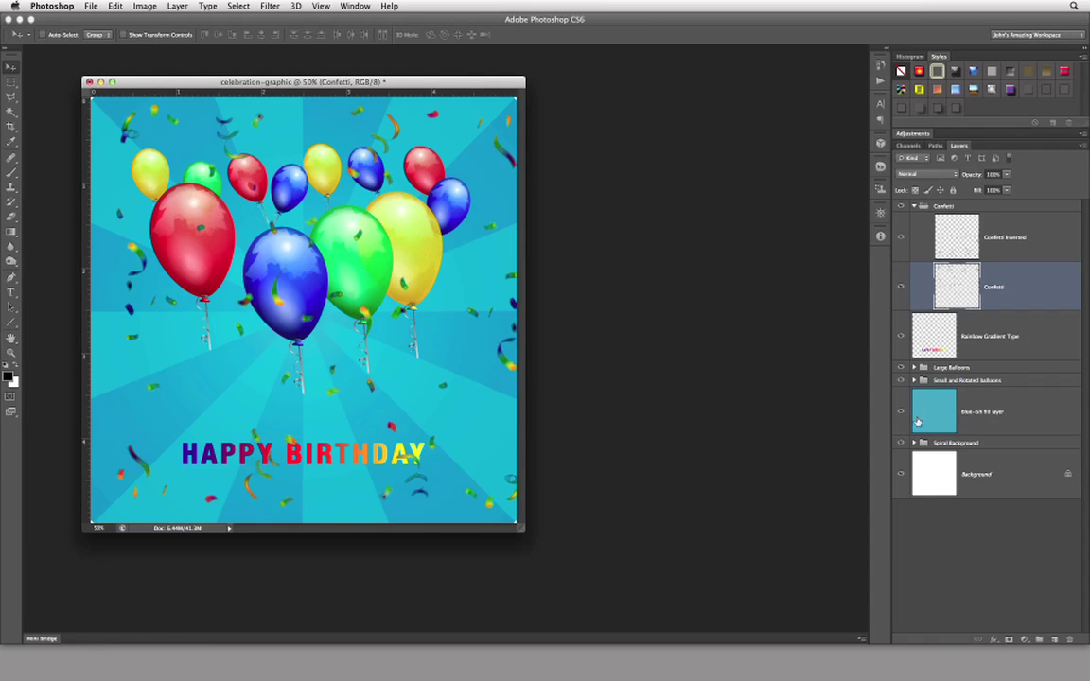
left_click(913, 206)
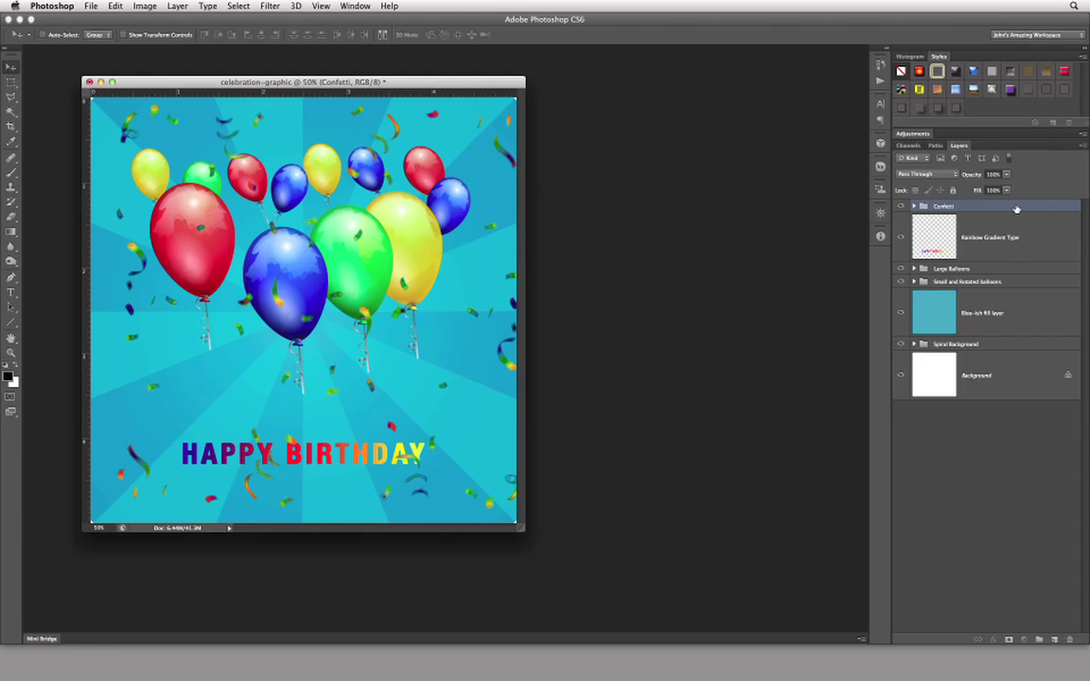
Move the Confetti group between the Rainbow Gradient Type layer and the Large Balloons group
left_click_drag(1013, 208, 1017, 289)
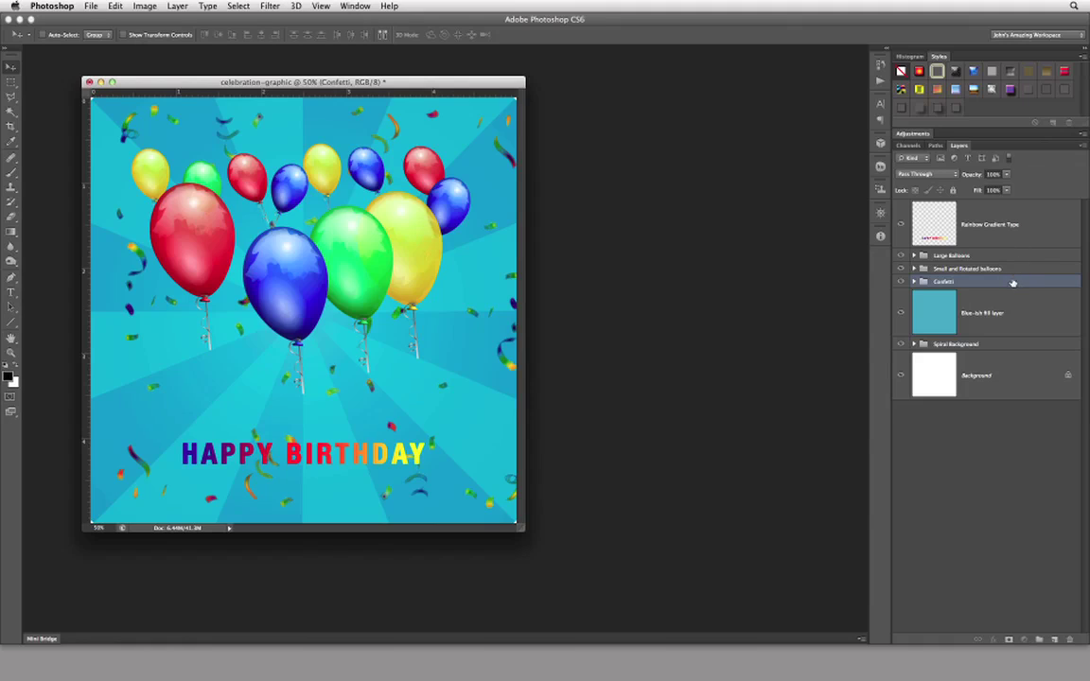
left_click_drag(1010, 255, 1013, 250)
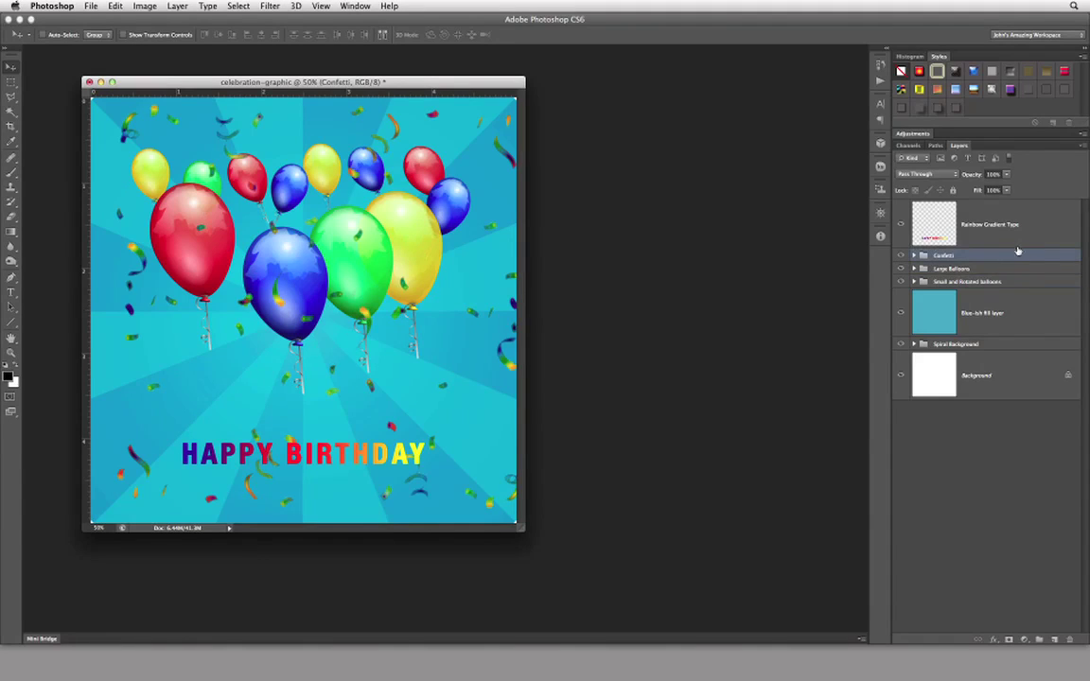